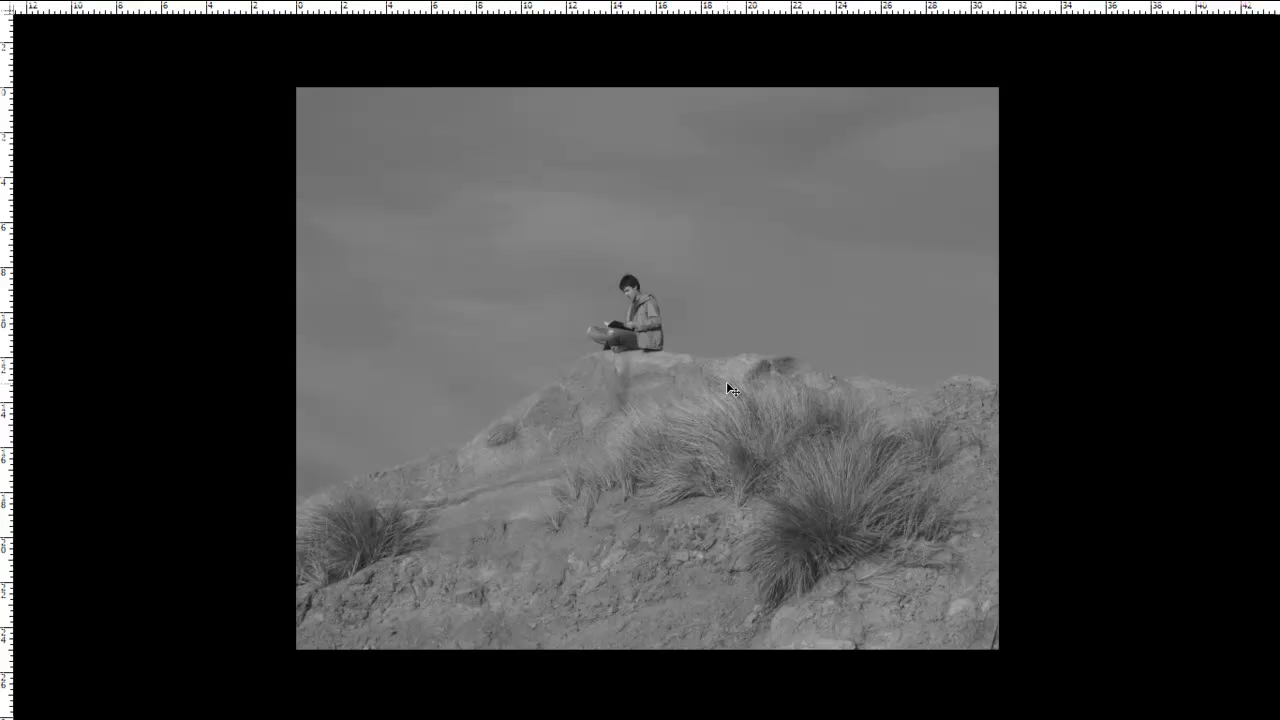
# - Duplicate the Background layer of the black-and-white hilltop photo
pyautogui.press('f')
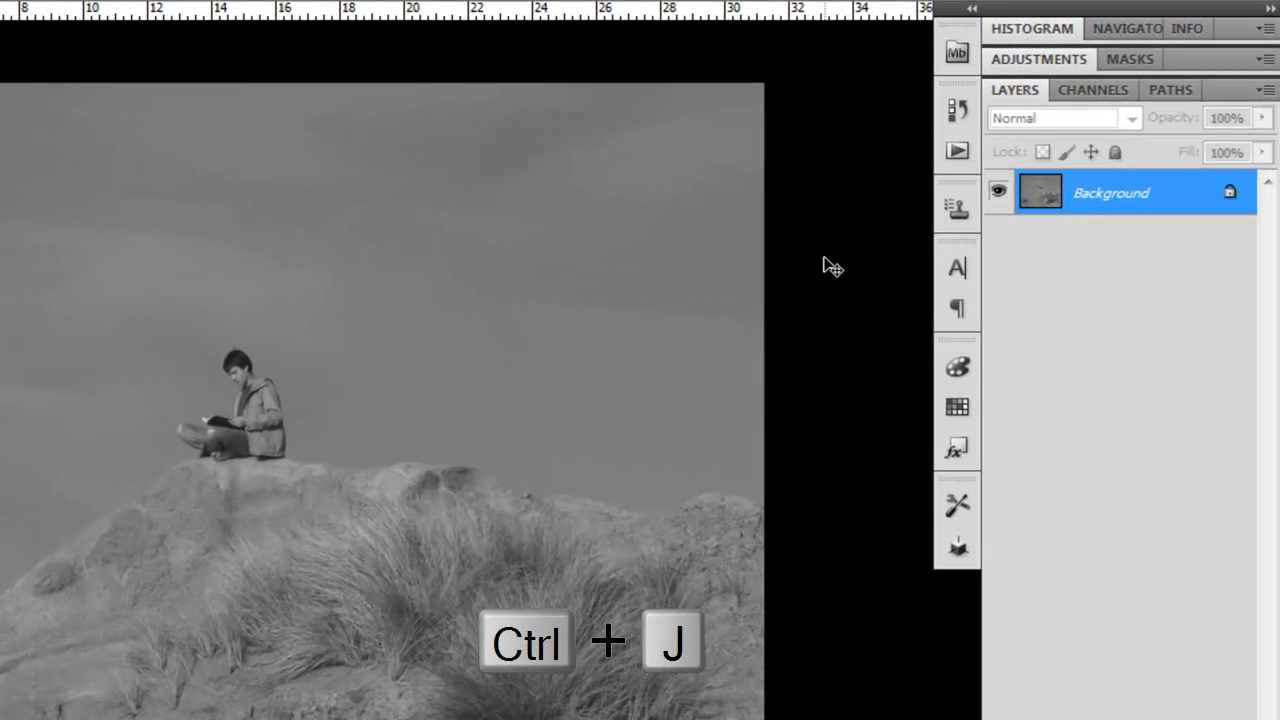
pyautogui.hotkey('ctrl', 'j')
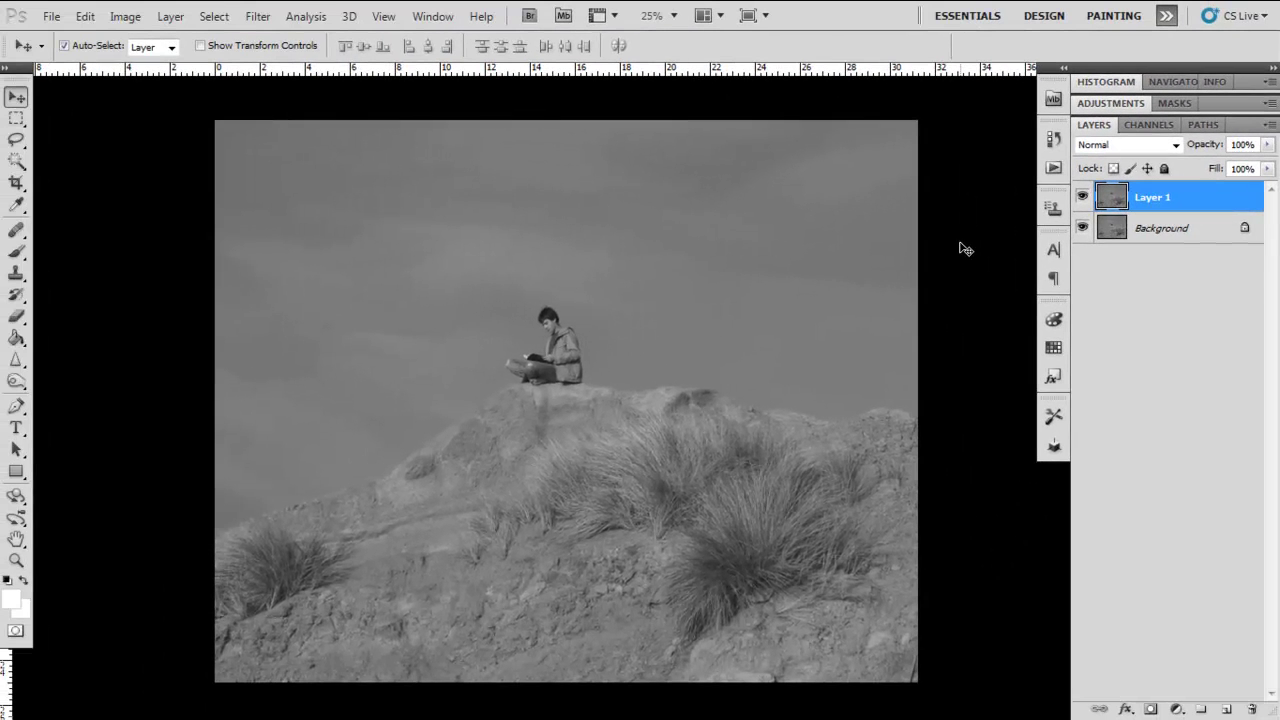
# - Try Auto Tone on the duplicate layer, then undo it
pyautogui.click(125, 16)
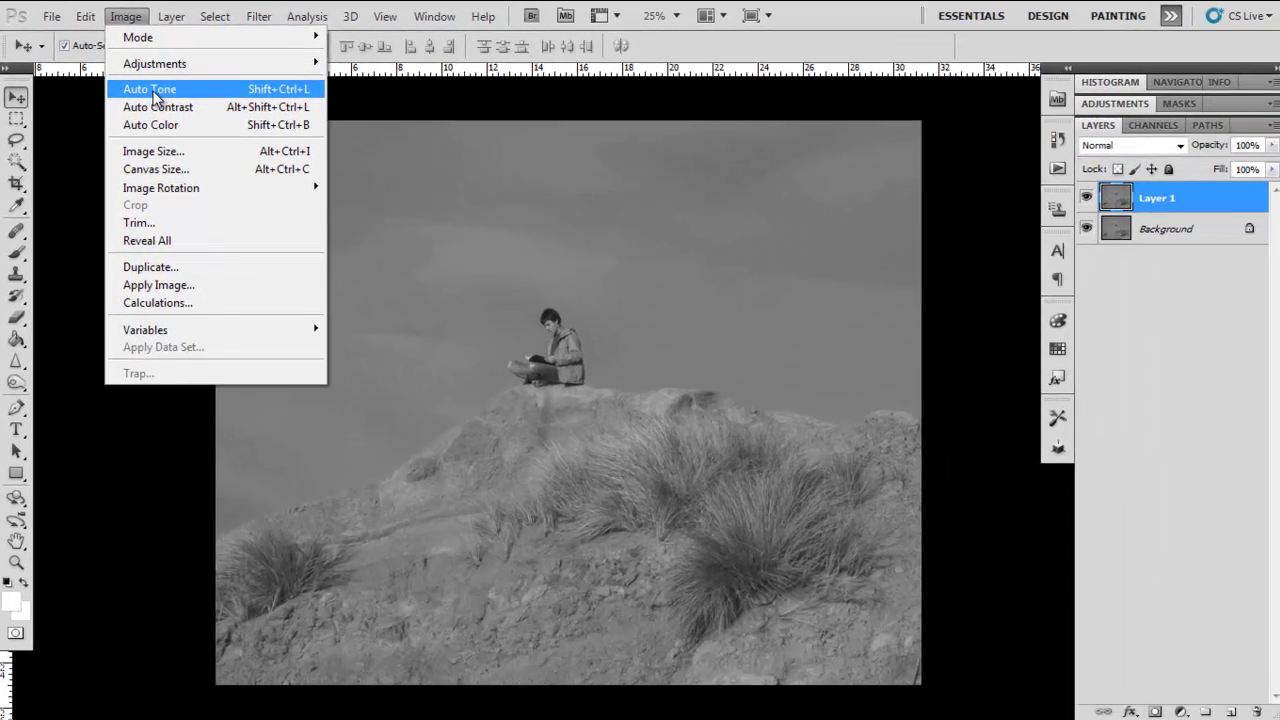
pyautogui.click(194, 118)
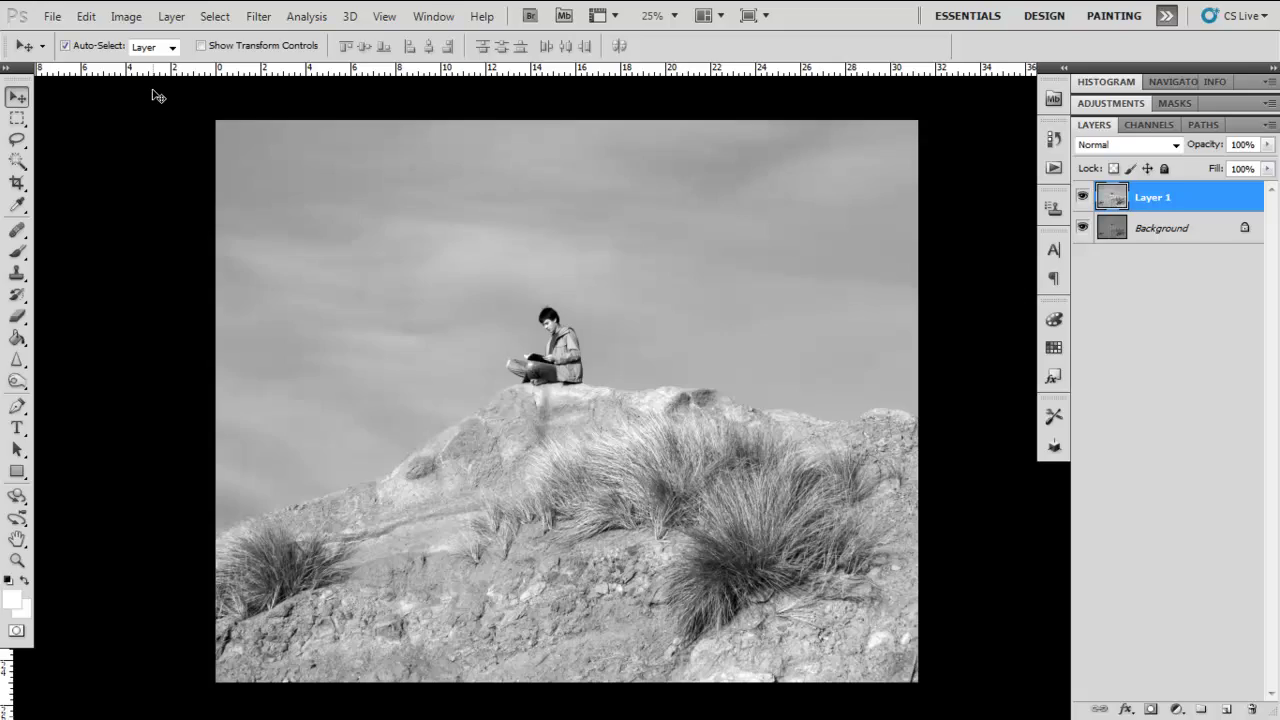
pyautogui.hotkey('ctrl', 'z')
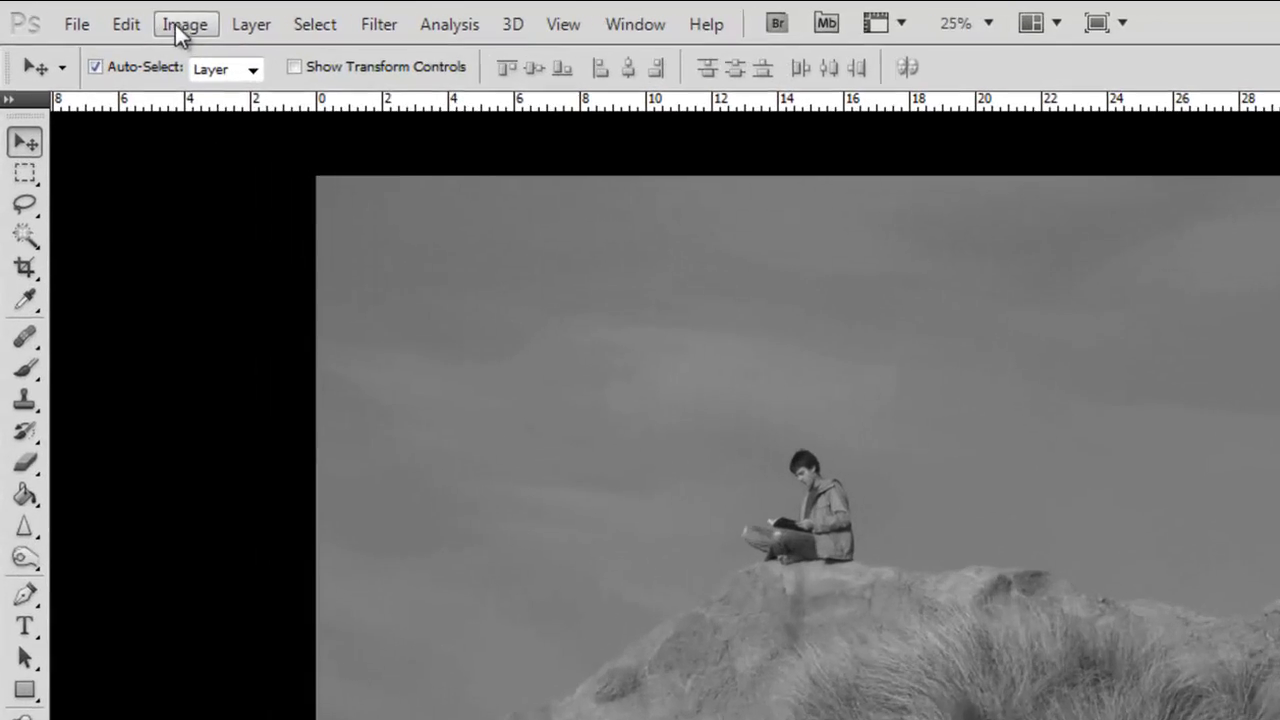
# - Try Auto Contrast on the duplicate layer, then undo it
pyautogui.click(177, 27)
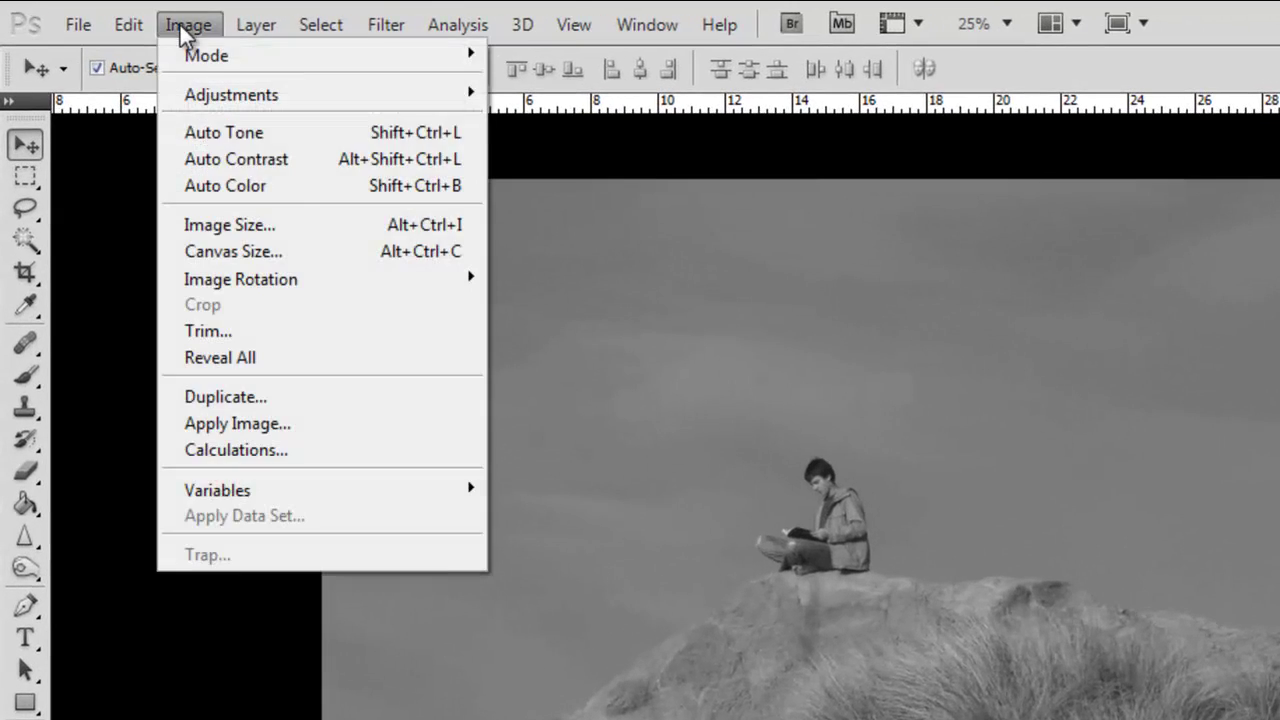
pyautogui.click(217, 160)
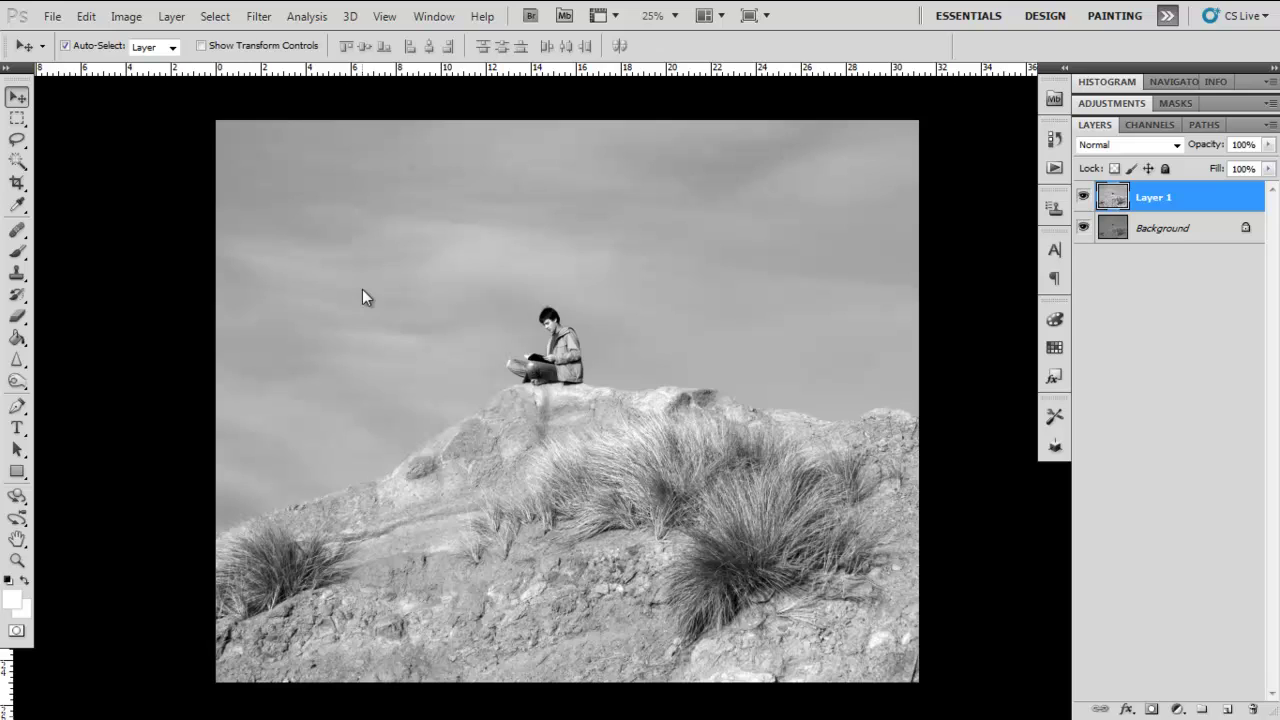
pyautogui.hotkey('ctrl', 'z')
# - Try Auto Color on the duplicate layer, then undo it
pyautogui.click(126, 17)
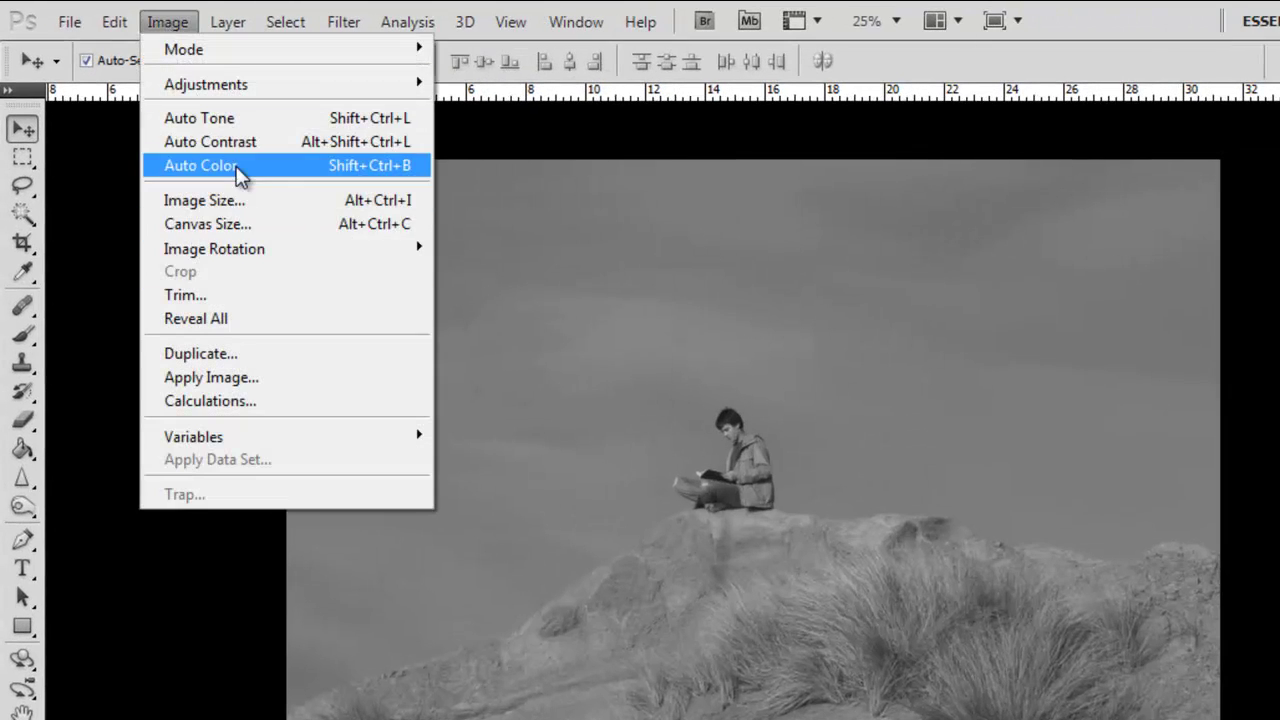
pyautogui.click(240, 175)
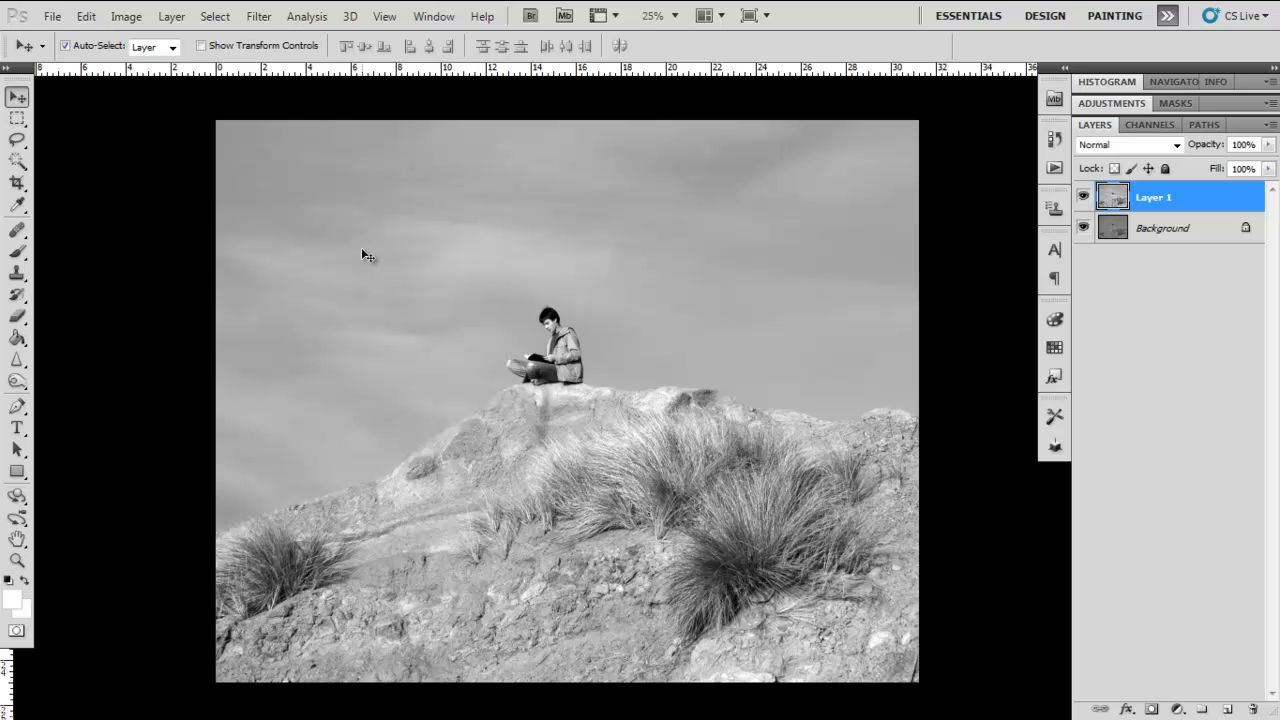
pyautogui.hotkey('ctrl', 'z')
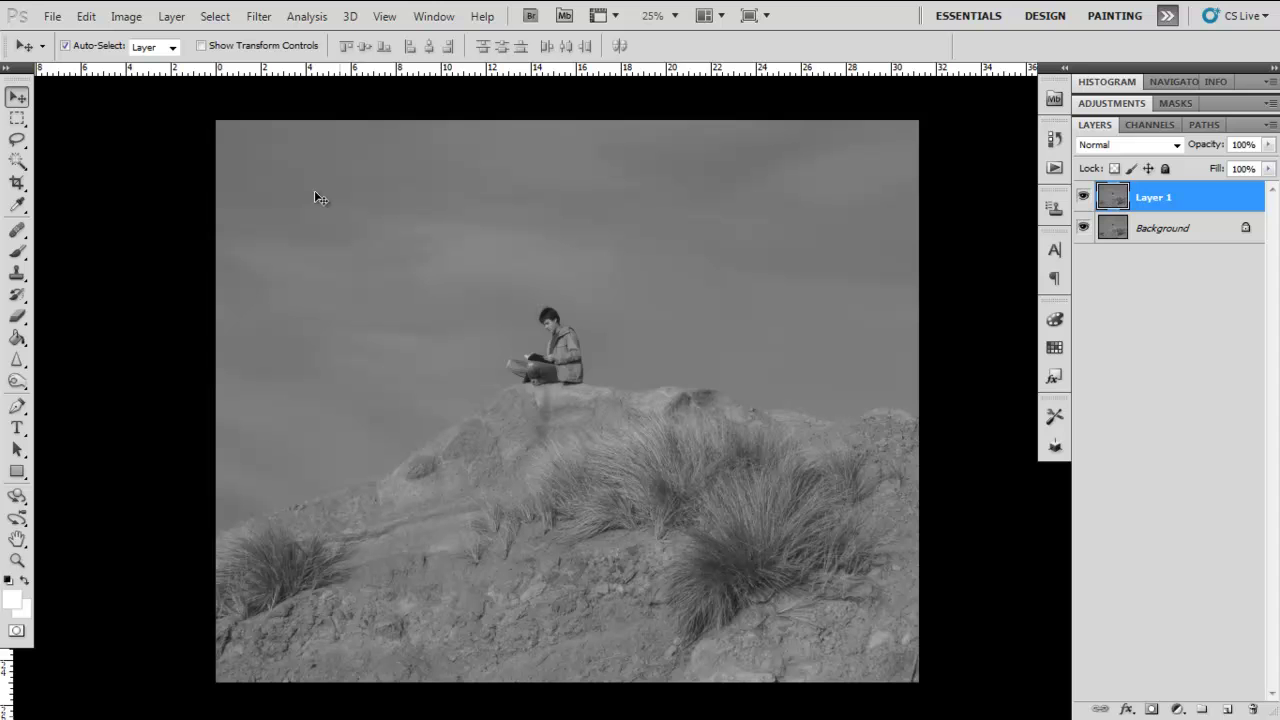
# - Start a Curves adjustment on the duplicate layer and add highlight, shadow and midtone points along the RGB curve
pyautogui.click(126, 16)
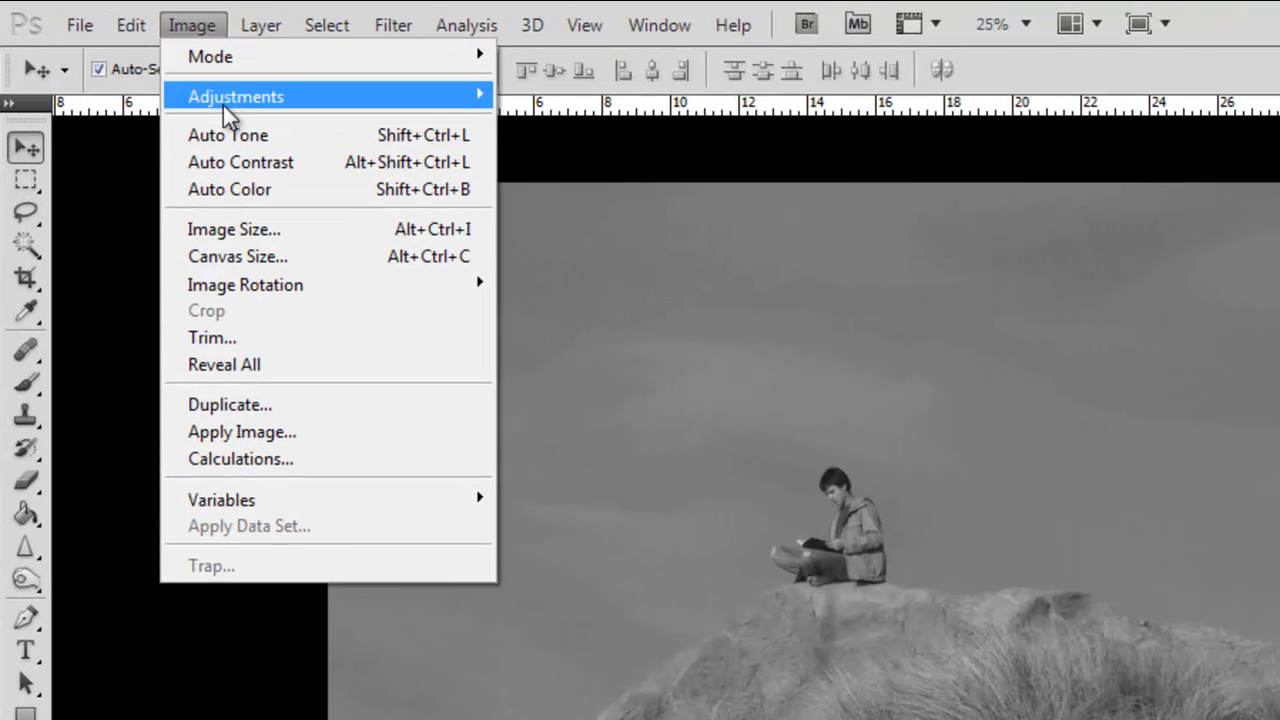
pyautogui.moveTo(223, 105)
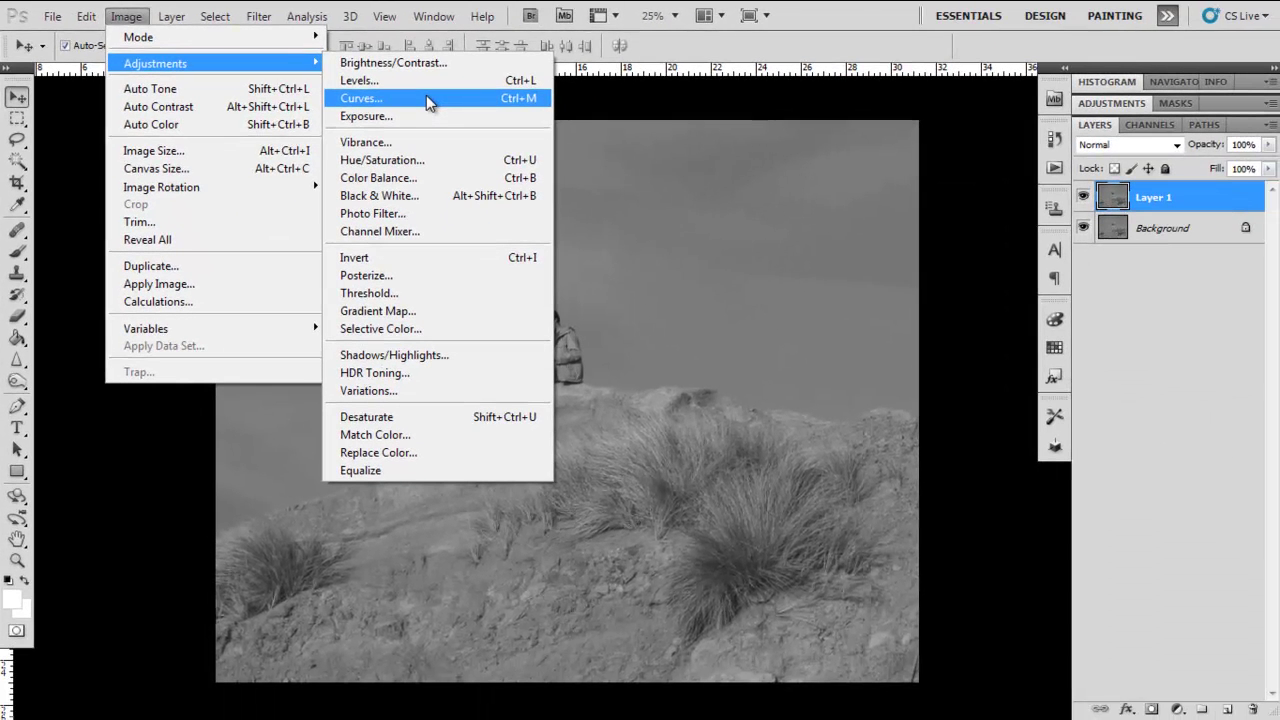
pyautogui.click(426, 97)
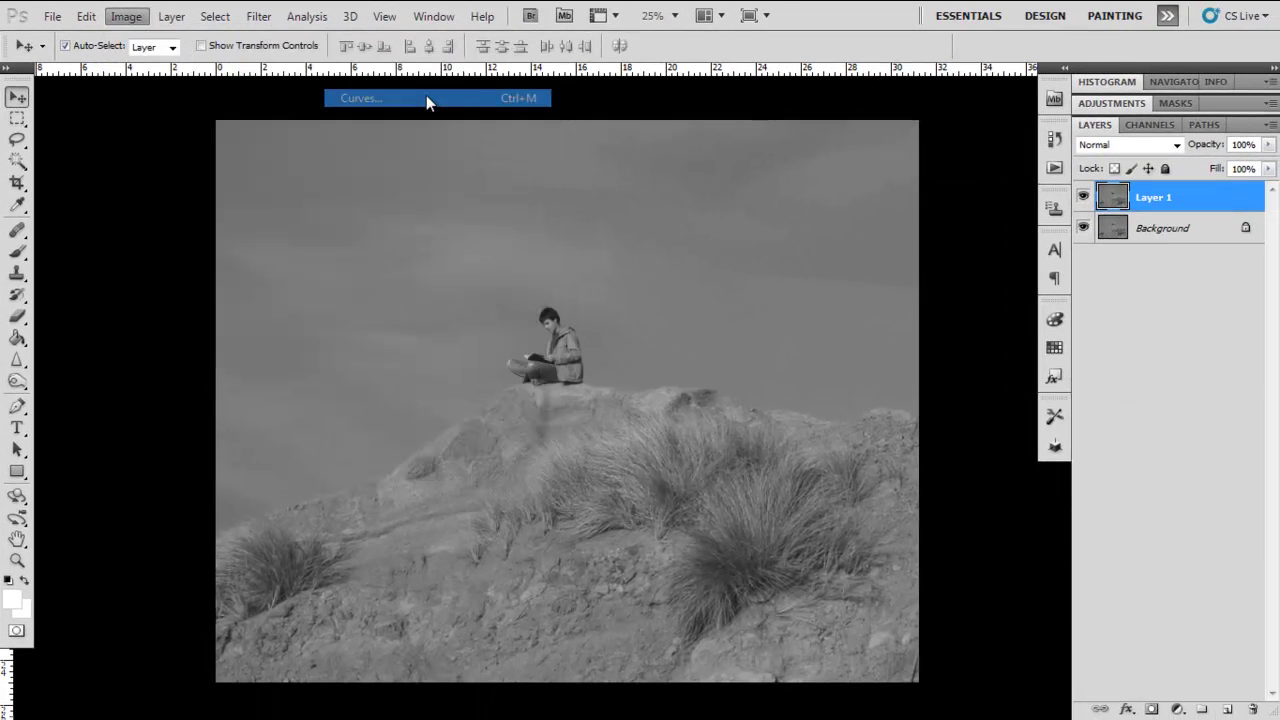
pyautogui.moveTo(963, 176); pyautogui.dragTo(925, 145)
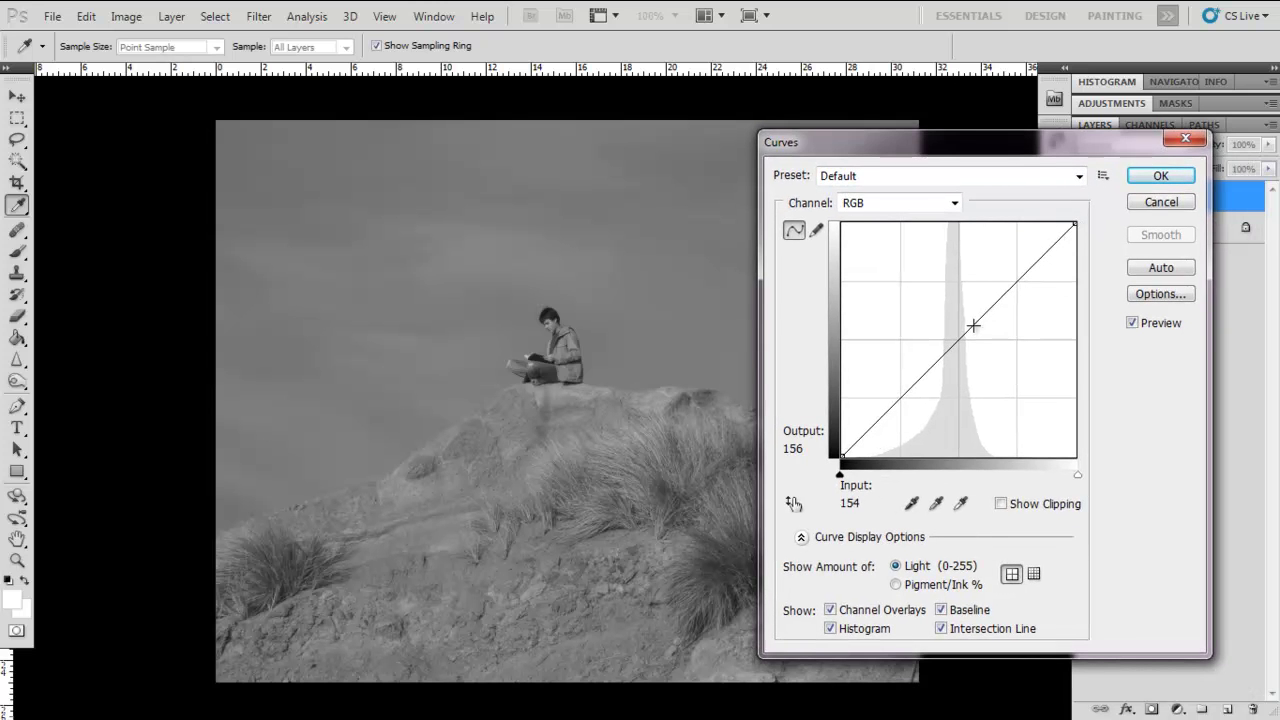
pyautogui.click(1036, 262)
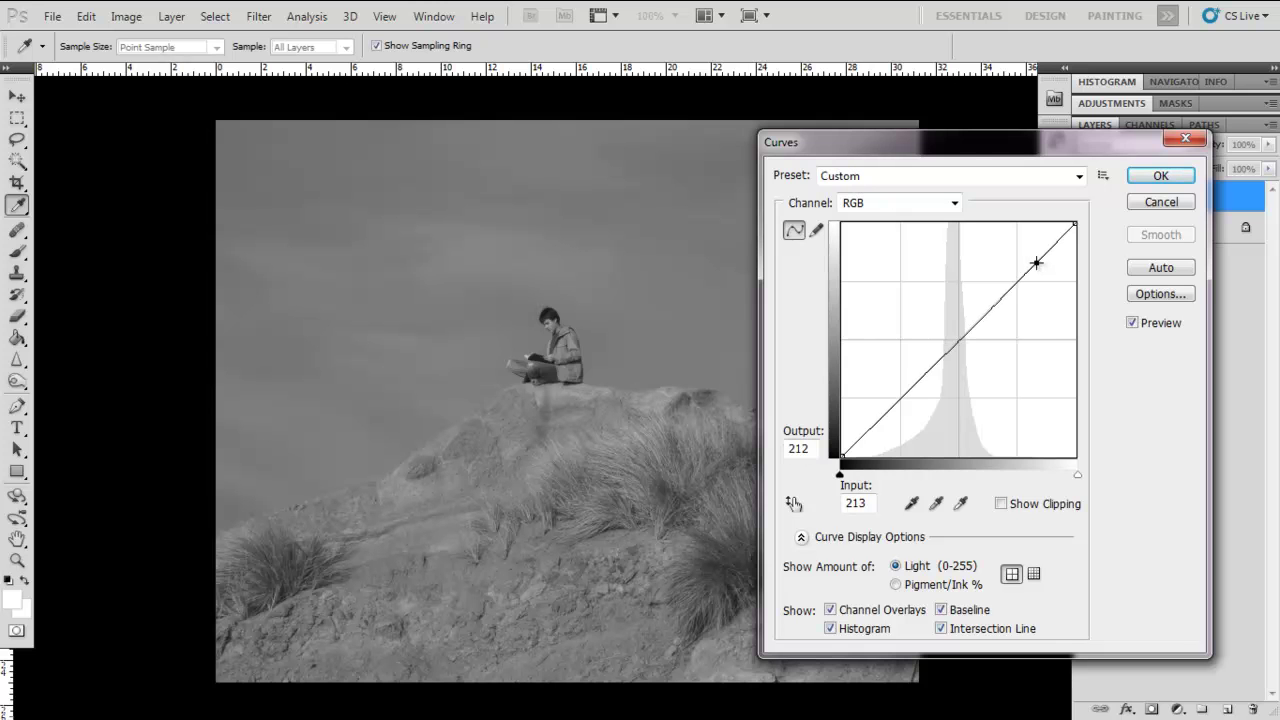
pyautogui.moveTo(1036, 262)
pyautogui.mouseDown()
pyautogui.moveTo(1020, 244)
pyautogui.moveTo(1033, 262)
pyautogui.mouseUp()
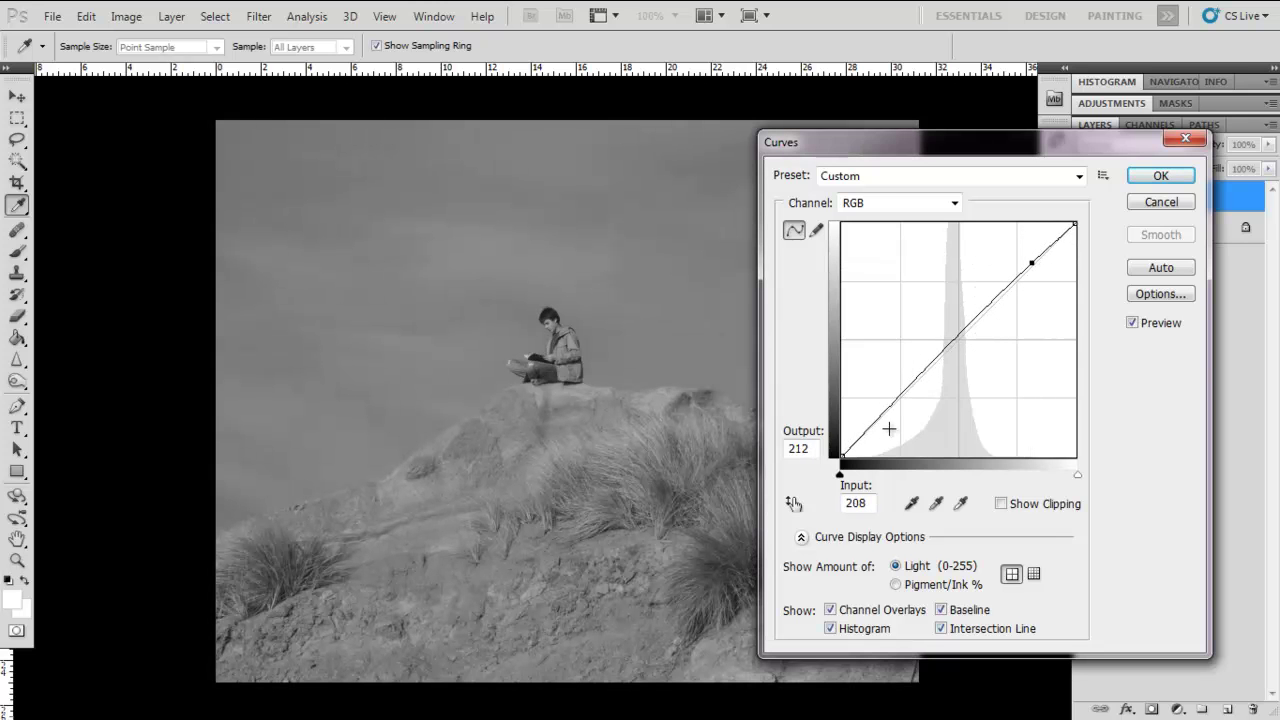
pyautogui.moveTo(877, 415)
pyautogui.mouseDown()
pyautogui.moveTo(897, 436)
pyautogui.moveTo(882, 417)
pyautogui.mouseUp()
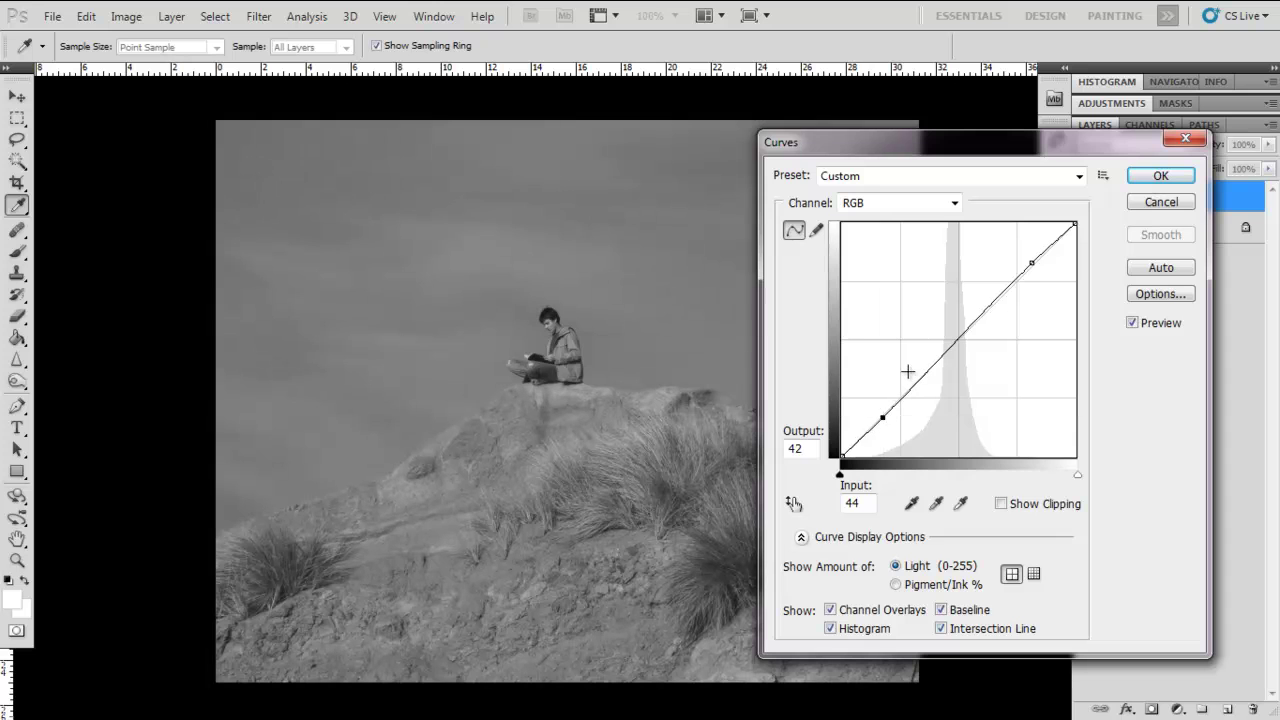
pyautogui.click(956, 345)
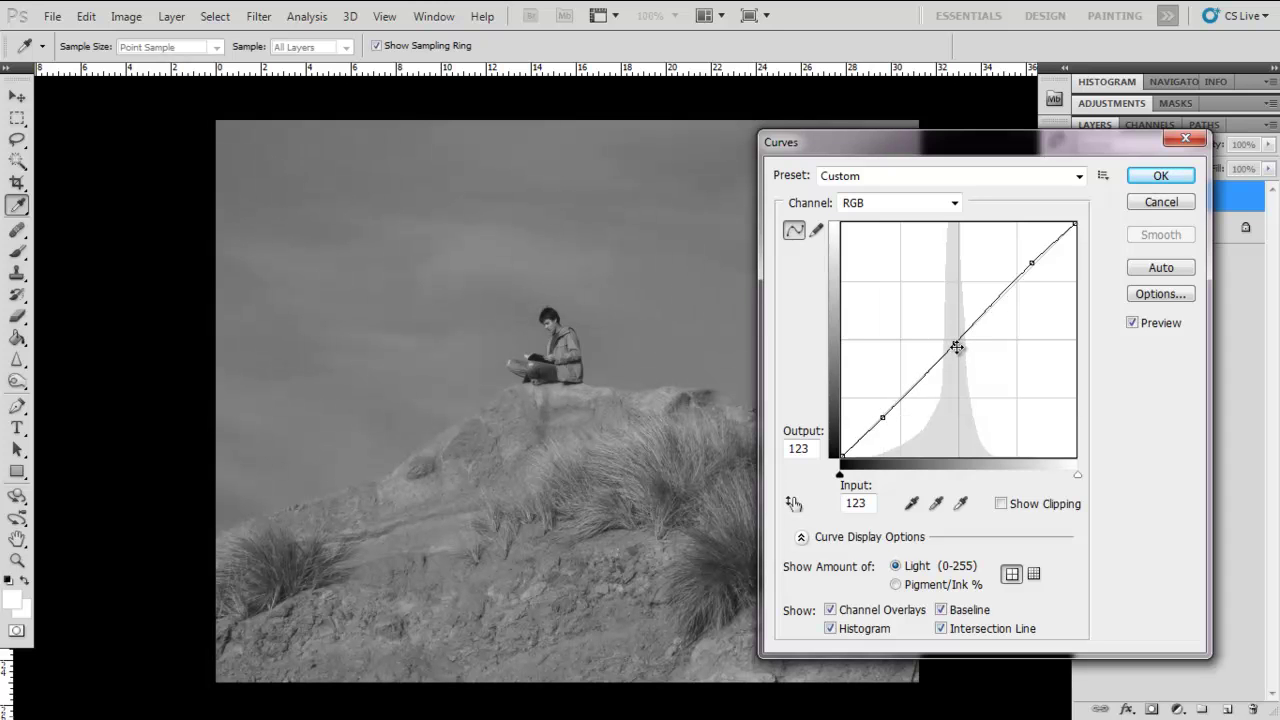
pyautogui.moveTo(954, 344)
pyautogui.mouseDown()
pyautogui.moveTo(940, 332)
pyautogui.moveTo(953, 344)
pyautogui.mouseUp()
# - Shape the RGB curve into an S, with the shadow point at input 75, output 32 and the highlight point at input 183, output 242
pyautogui.moveTo(1031, 264); pyautogui.dragTo(1015, 241)
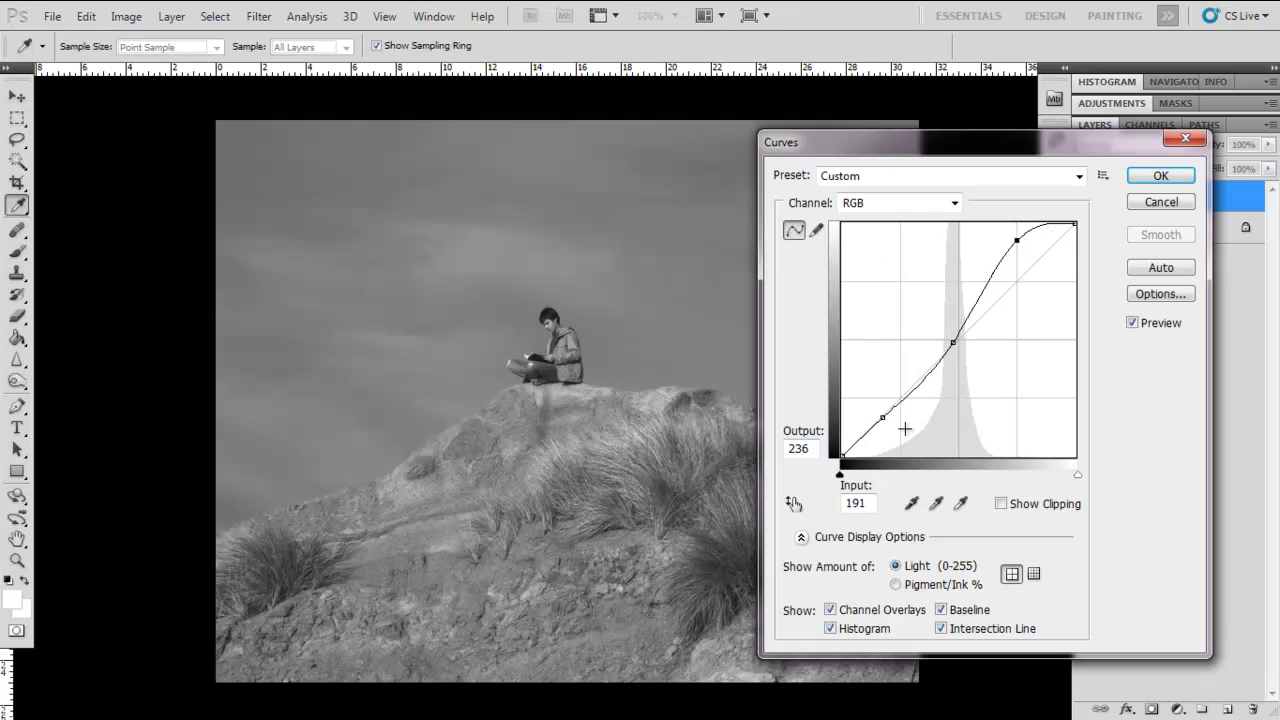
pyautogui.moveTo(884, 420); pyautogui.dragTo(915, 429)
pyautogui.moveTo(952, 342); pyautogui.dragTo(947, 339)
pyautogui.moveTo(916, 430); pyautogui.dragTo(909, 428)
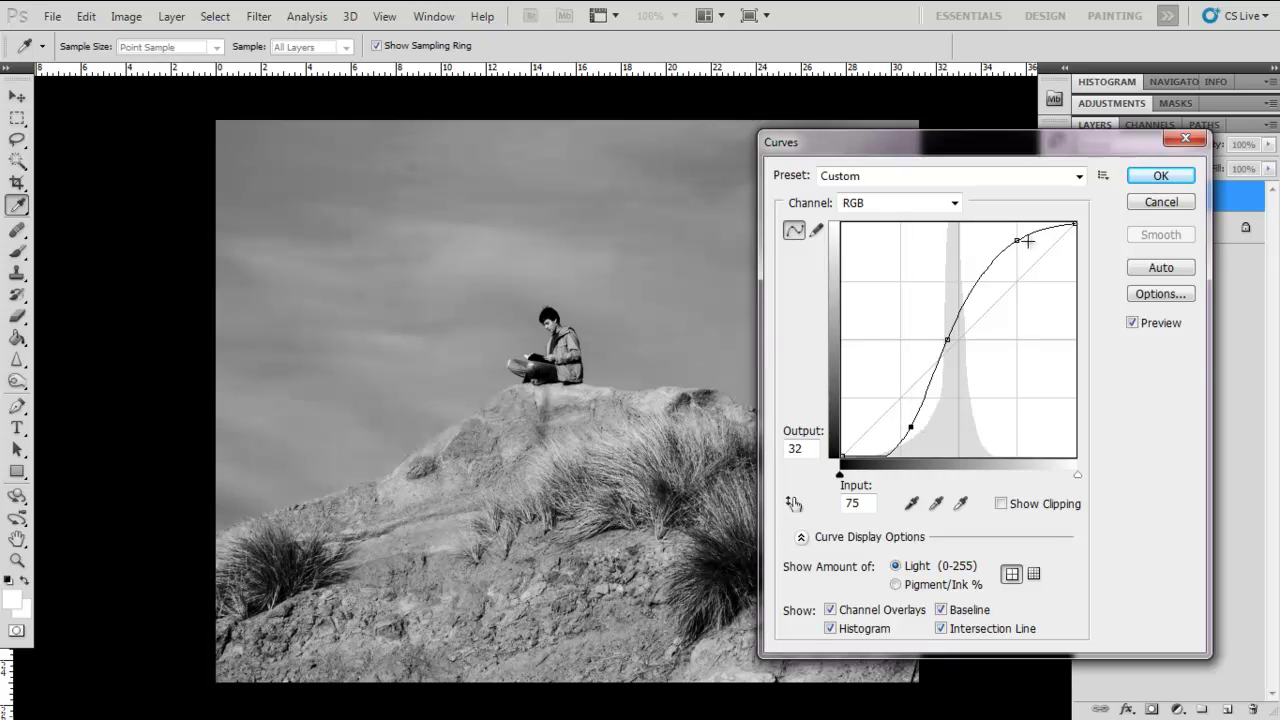
pyautogui.moveTo(1016, 240); pyautogui.dragTo(1009, 235)
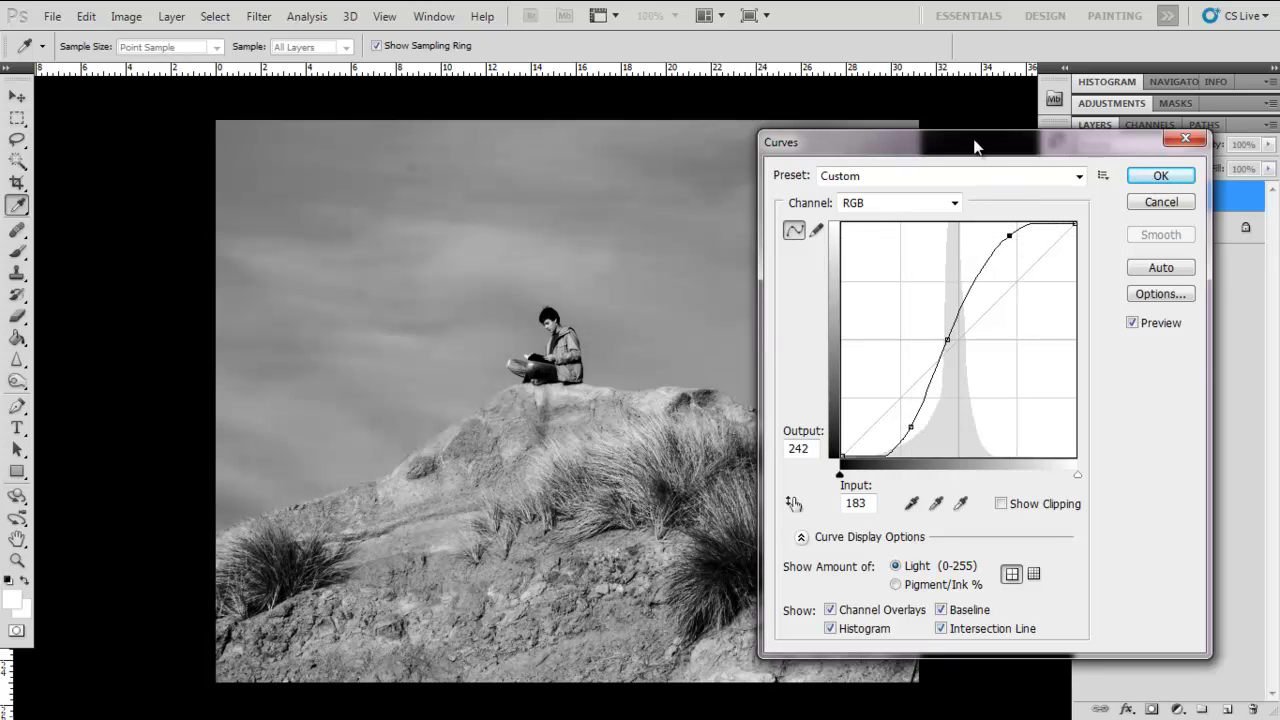
# - Fine-tune the shadow and midtone points and raise the highlight point to about input 179, output 245
pyautogui.moveTo(971, 143); pyautogui.dragTo(990, 119)
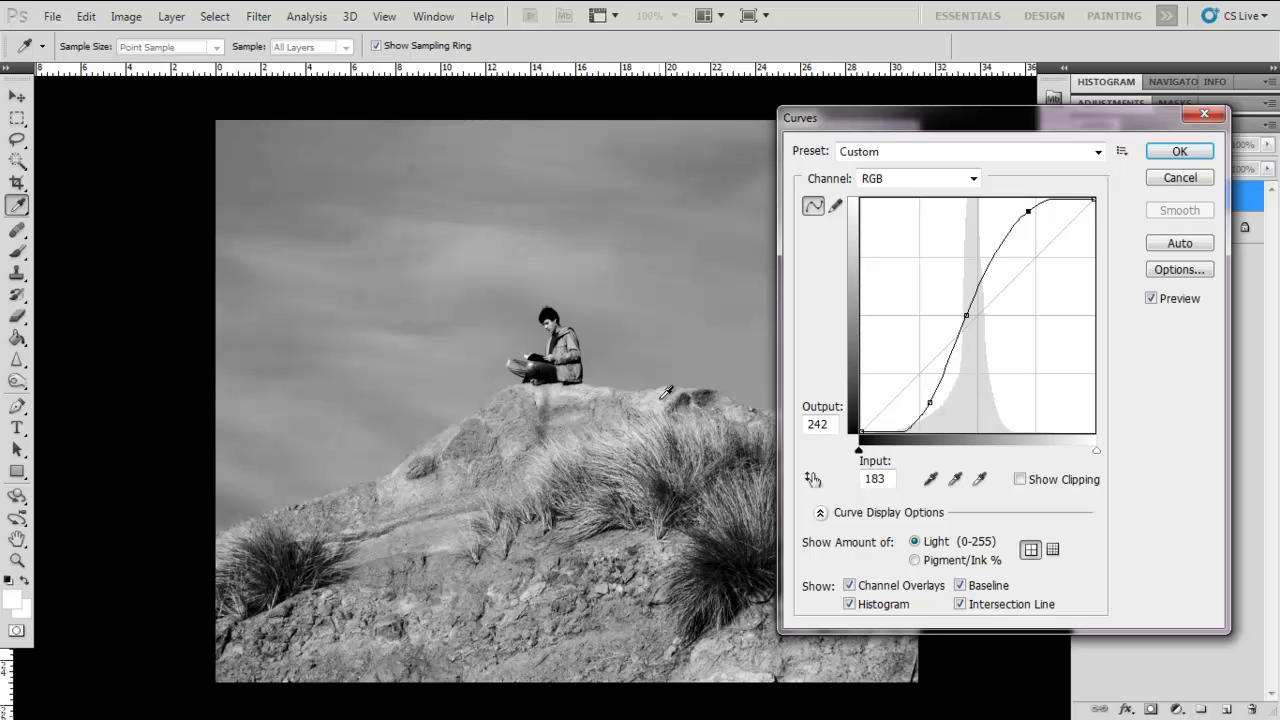
pyautogui.moveTo(928, 405); pyautogui.dragTo(921, 406)
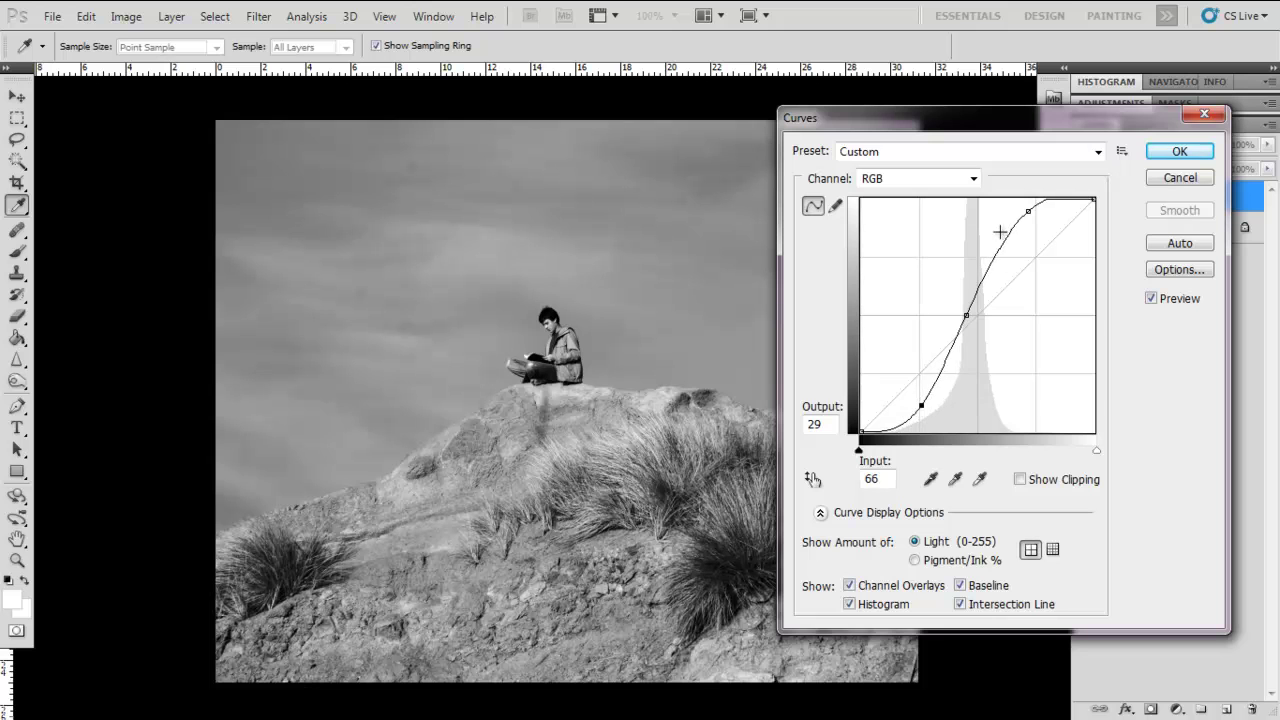
pyautogui.moveTo(967, 315); pyautogui.dragTo(973, 318)
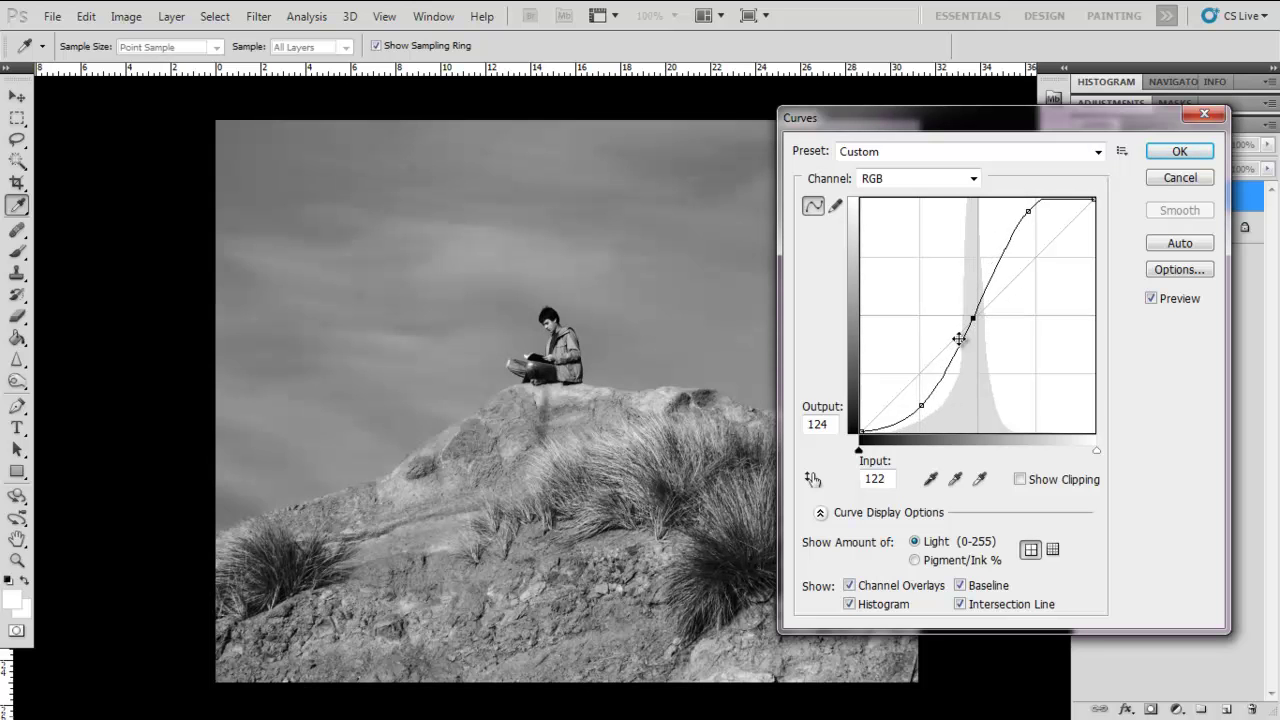
pyautogui.moveTo(922, 405)
pyautogui.mouseDown()
pyautogui.moveTo(933, 417)
pyautogui.moveTo(926, 407)
pyautogui.mouseUp()
pyautogui.click(1027, 212)
pyautogui.moveTo(1027, 212); pyautogui.dragTo(1022, 208)
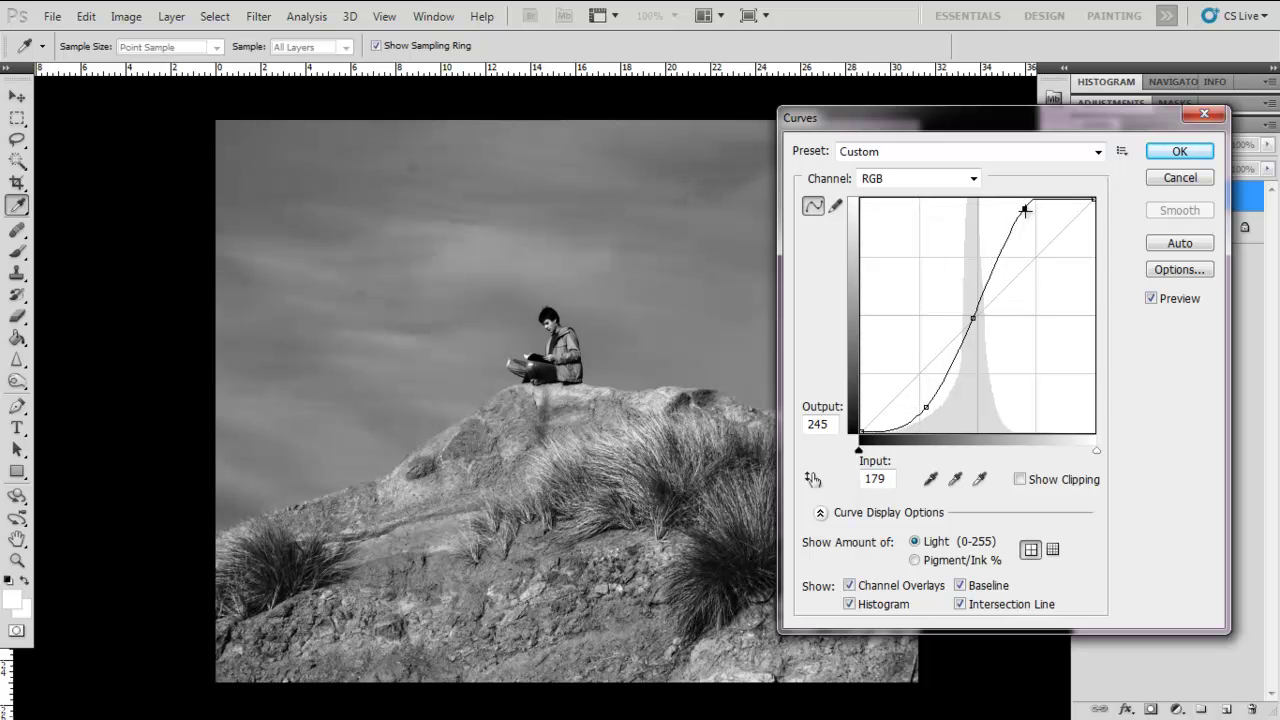
# - Set the midtone point to input 122, output 126 and the shadow point to input 81, output 20, and apply the curve
pyautogui.click(971, 317)
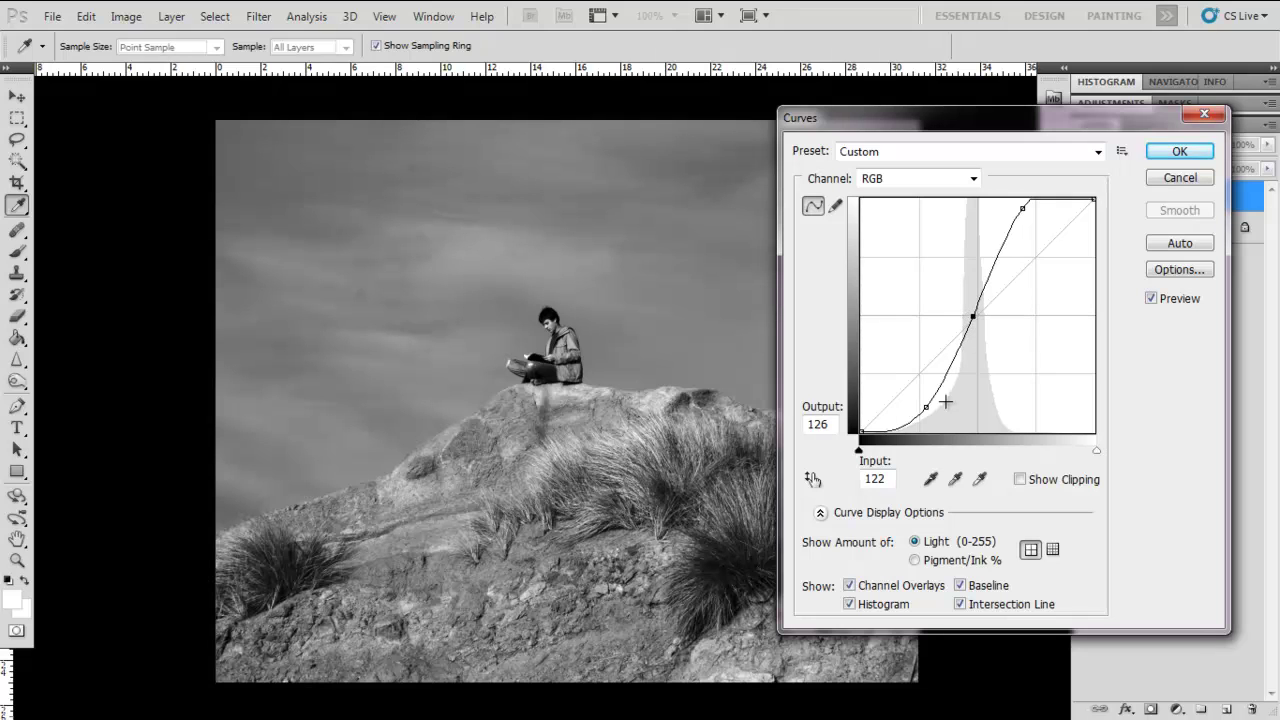
pyautogui.moveTo(925, 407); pyautogui.dragTo(934, 414)
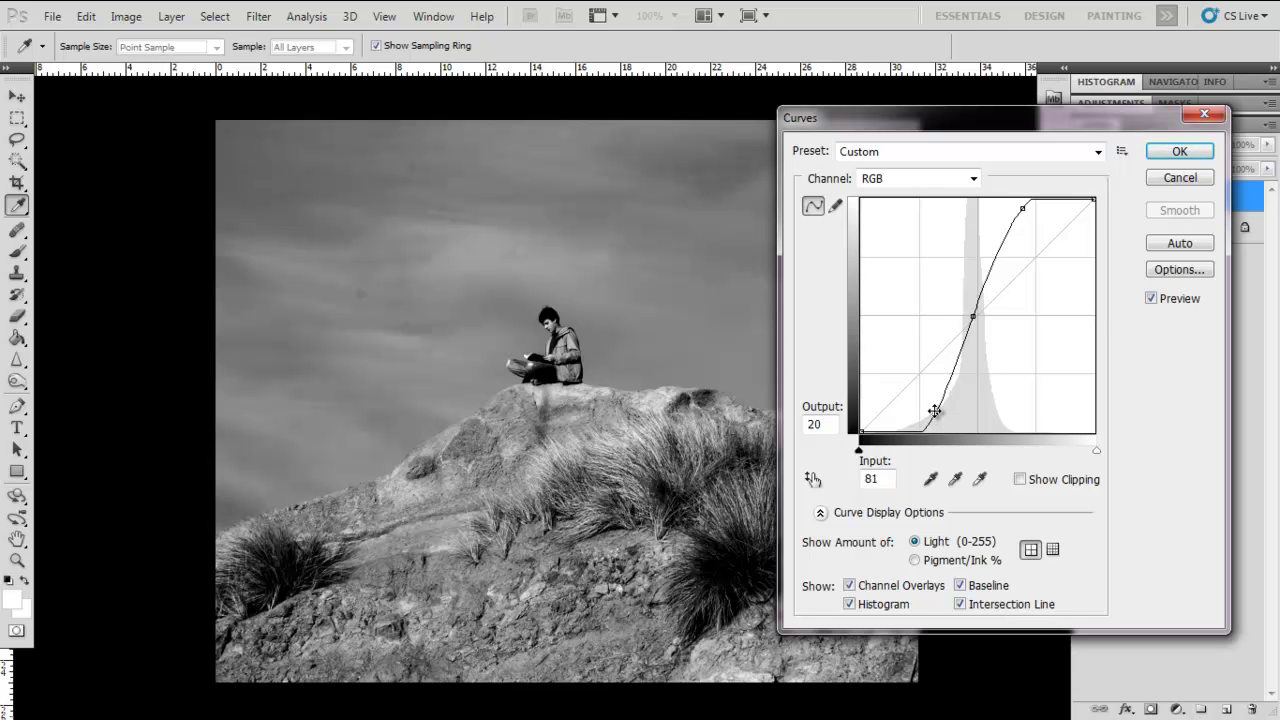
pyautogui.moveTo(600, 366); pyautogui.dragTo(453, 348)
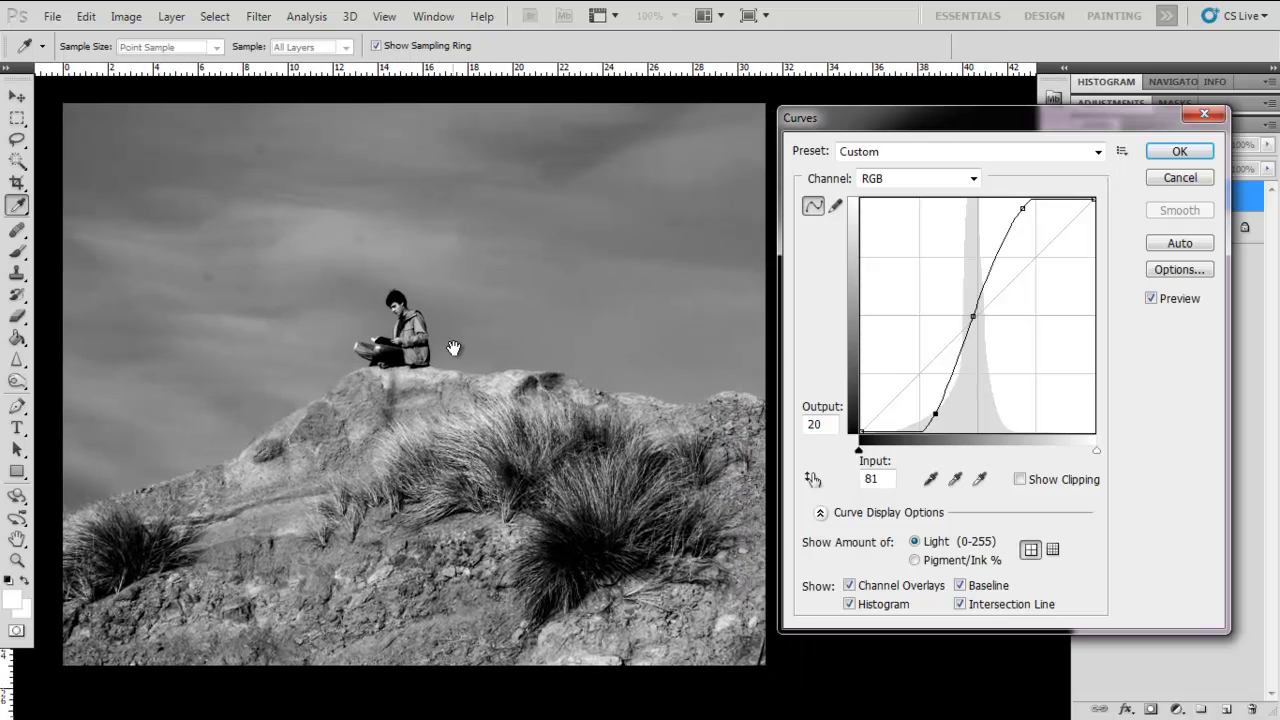
pyautogui.click(1162, 152)
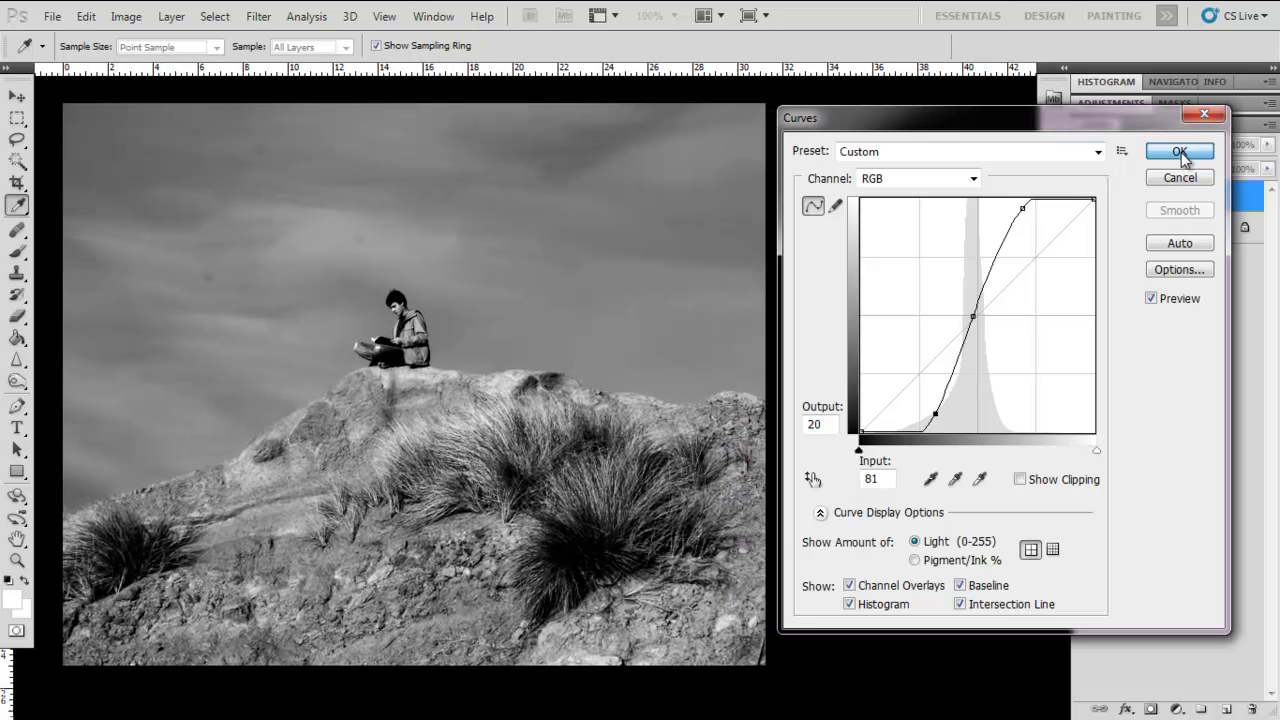
# - Compare the adjusted layer with the original photo and examine the shadow detail in the dark grass clumps up close
pyautogui.click(1083, 196)
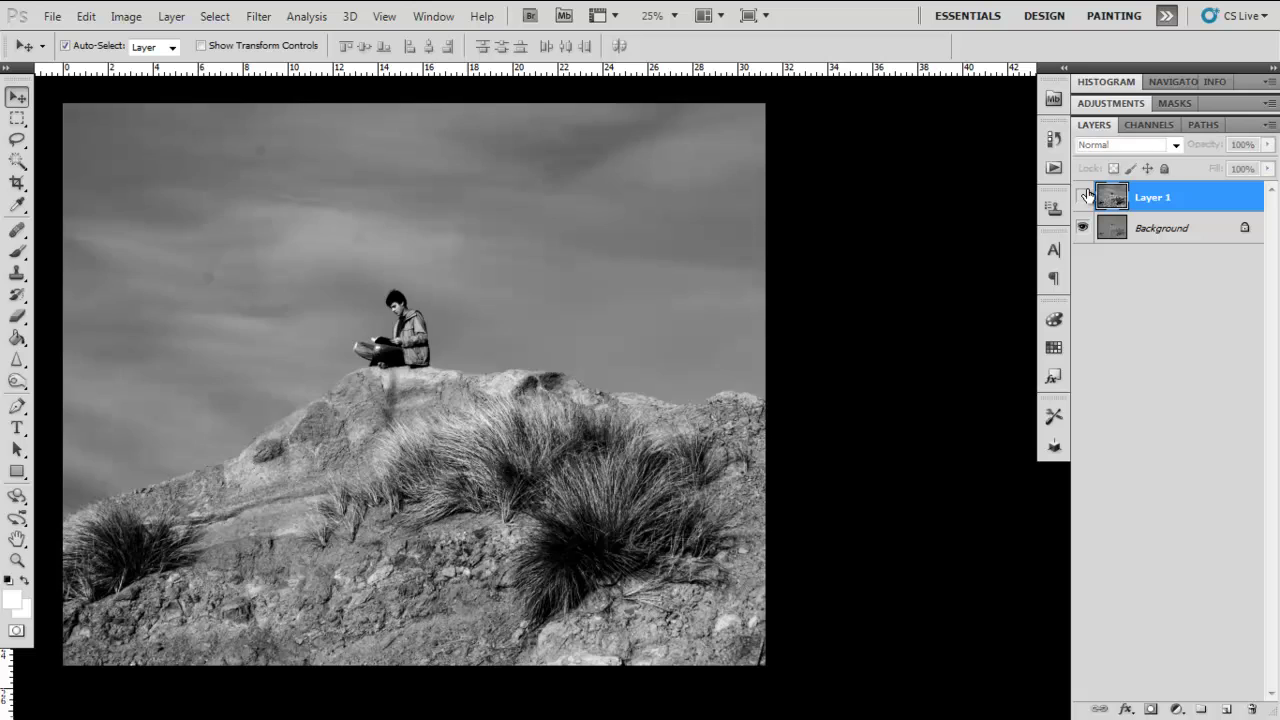
pyautogui.click(1083, 196)
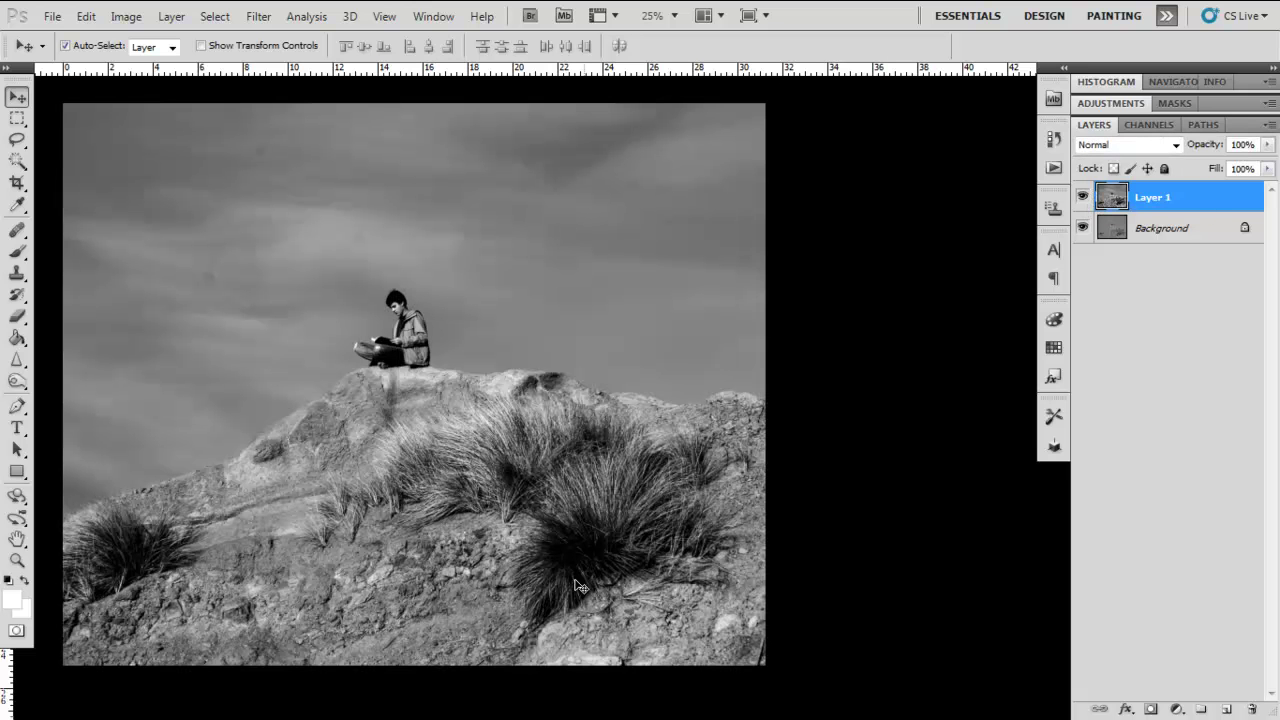
pyautogui.hotkey('ctrl', '+')
pyautogui.hotkey('ctrl', '+')
pyautogui.hotkey('ctrl', '+')
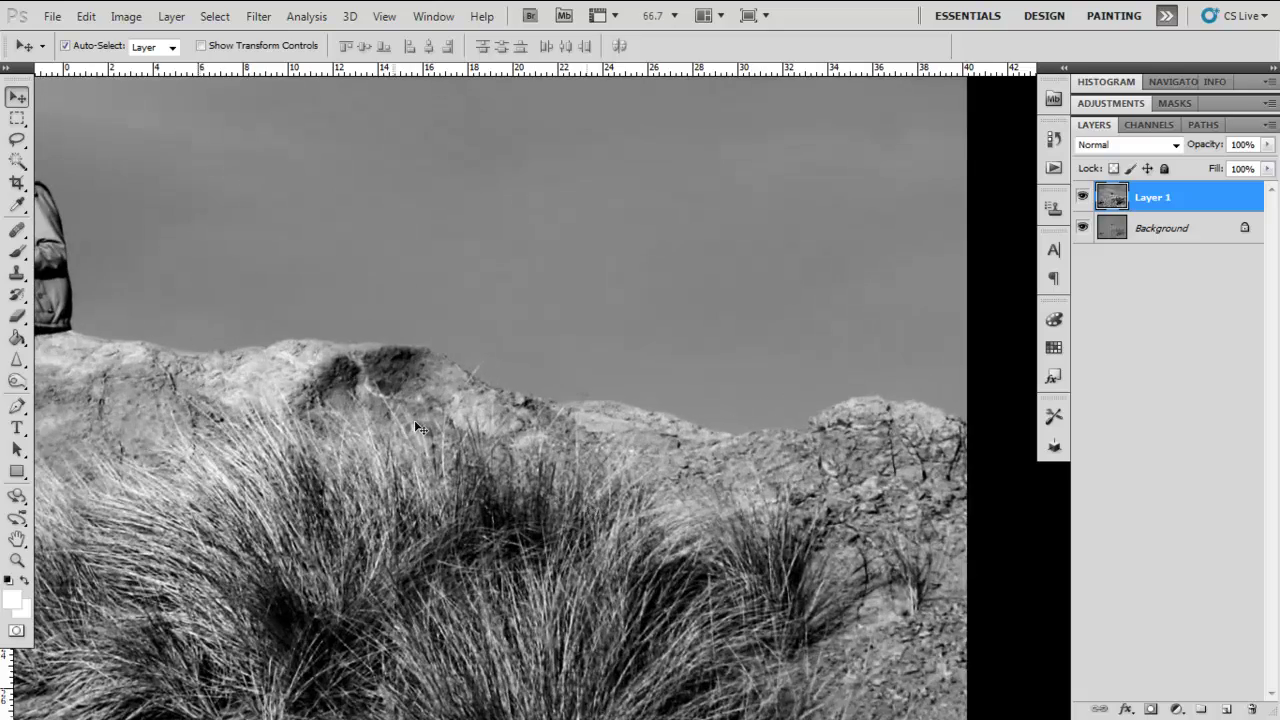
pyautogui.moveTo(414, 420); pyautogui.dragTo(574, 403)
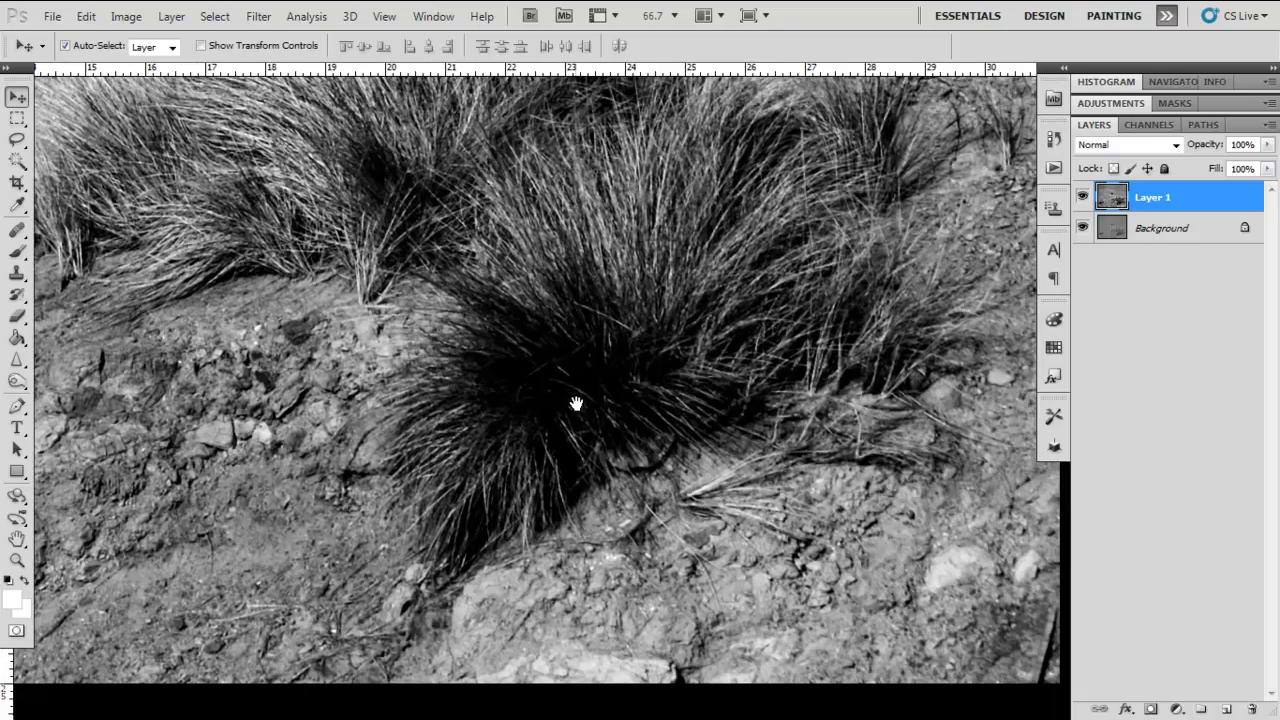
pyautogui.moveTo(494, 378); pyautogui.dragTo(940, 403)
pyautogui.moveTo(578, 448); pyautogui.dragTo(606, 446)
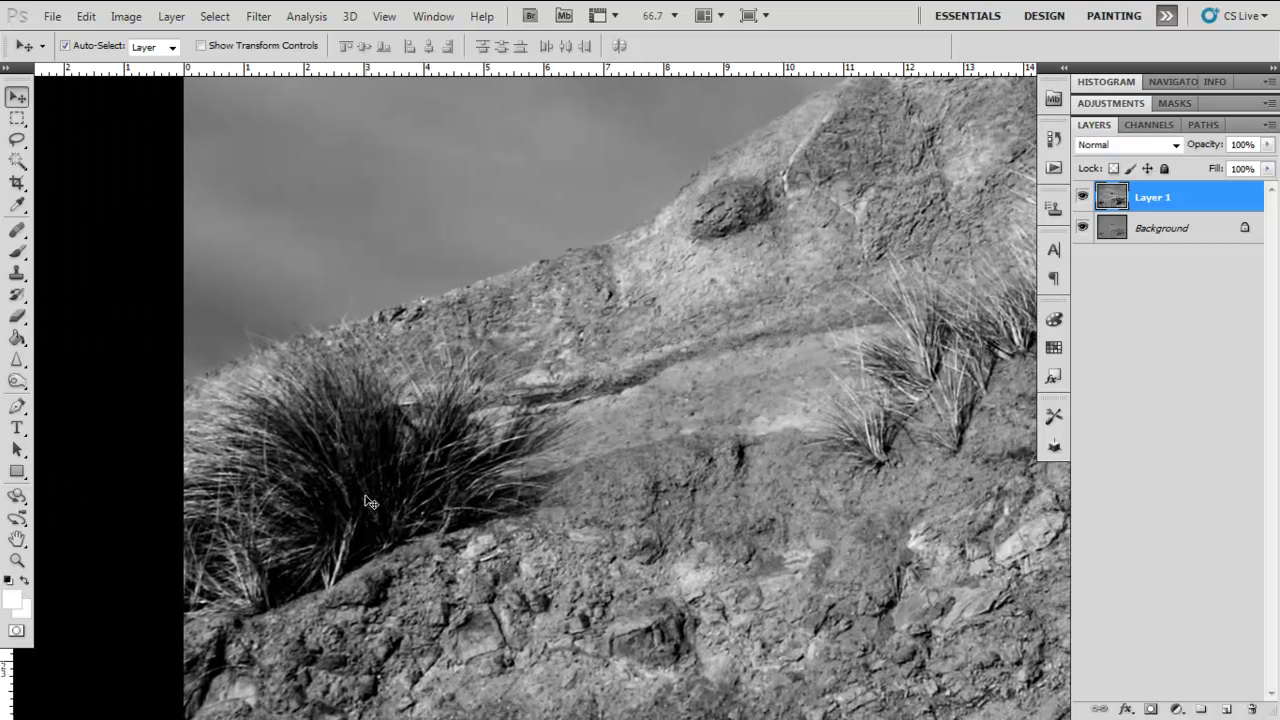
# - Set the Eraser to 25% opacity and erase over the dark grass clump at the photo's left edge on Layer 1
pyautogui.press('w')
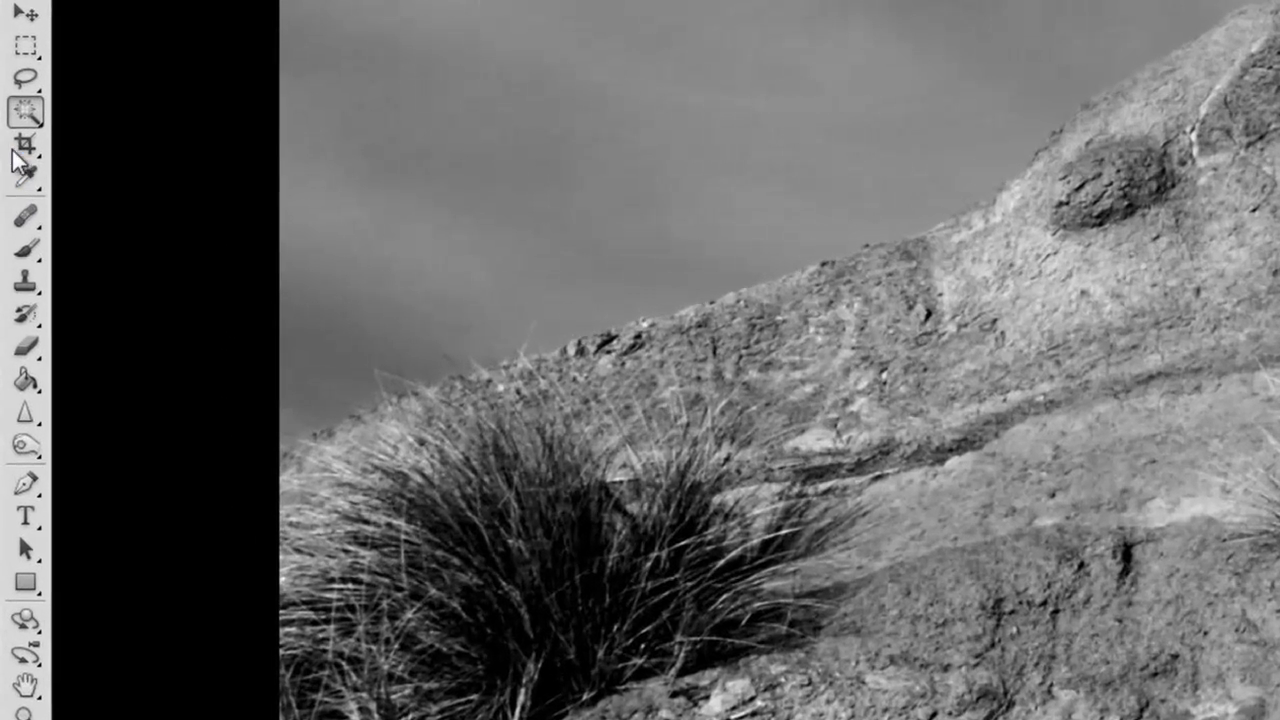
pyautogui.click(20, 327)
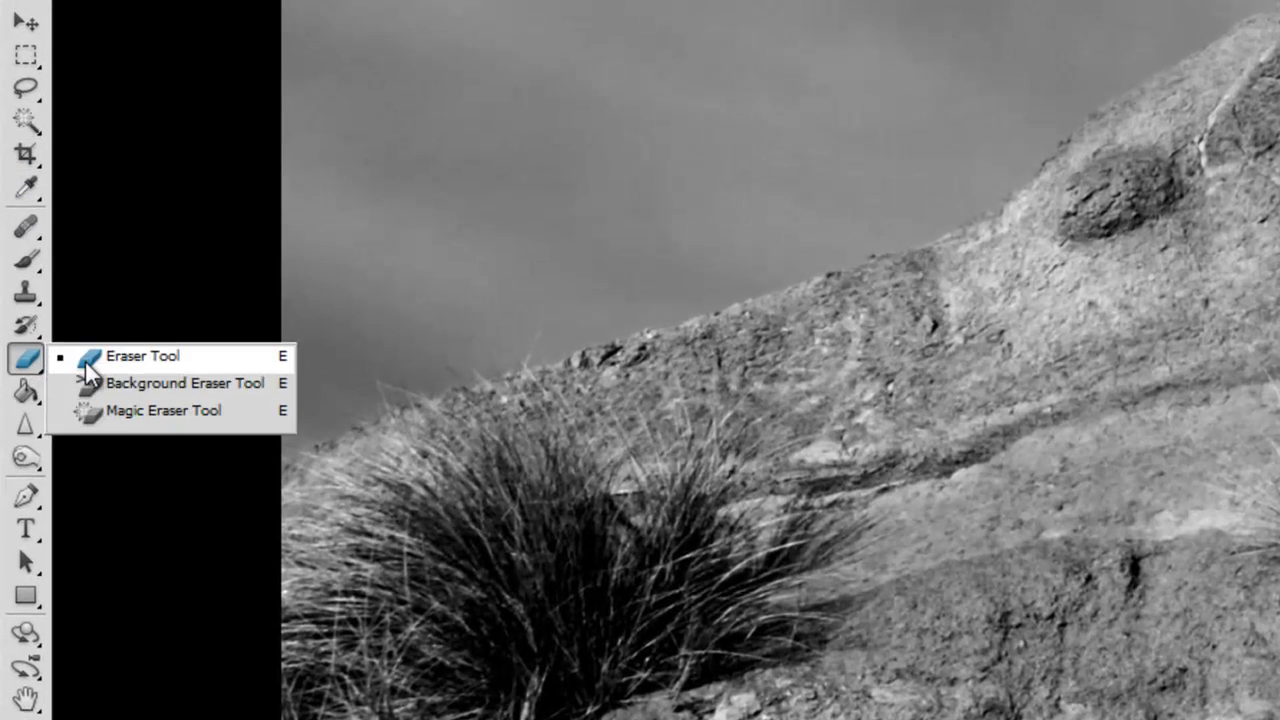
pyautogui.click(85, 360)
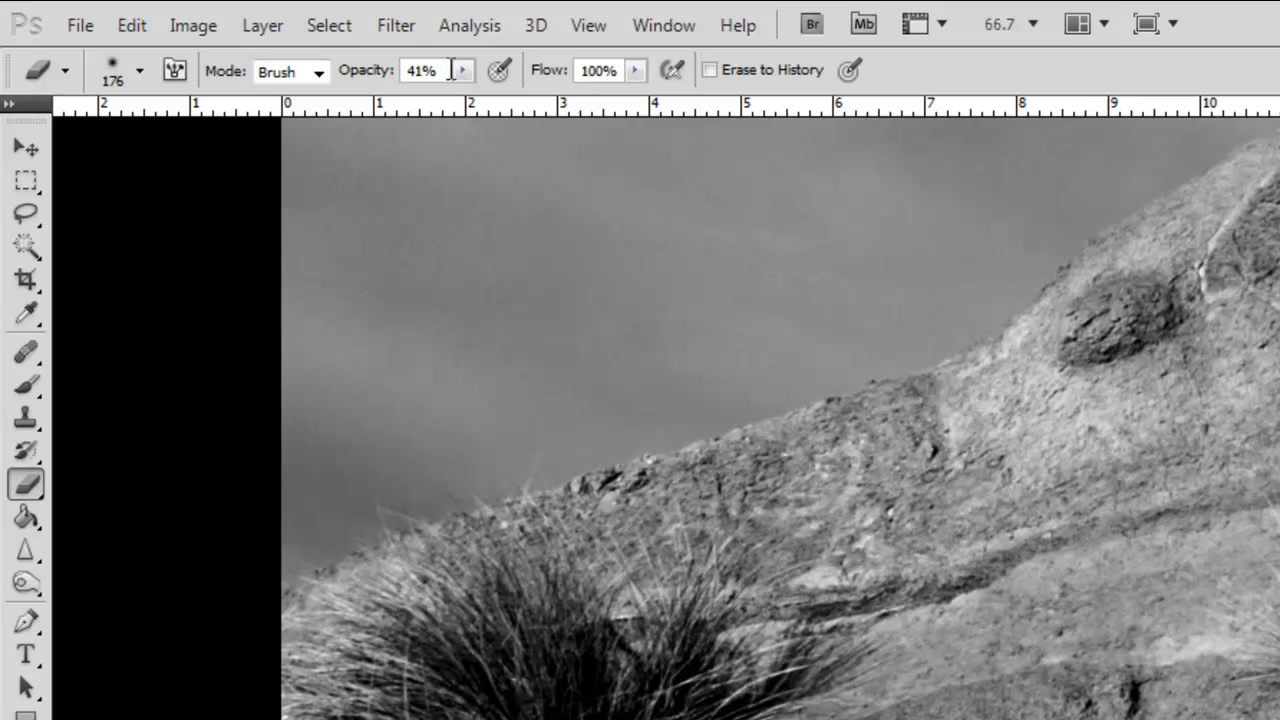
pyautogui.click(451, 70)
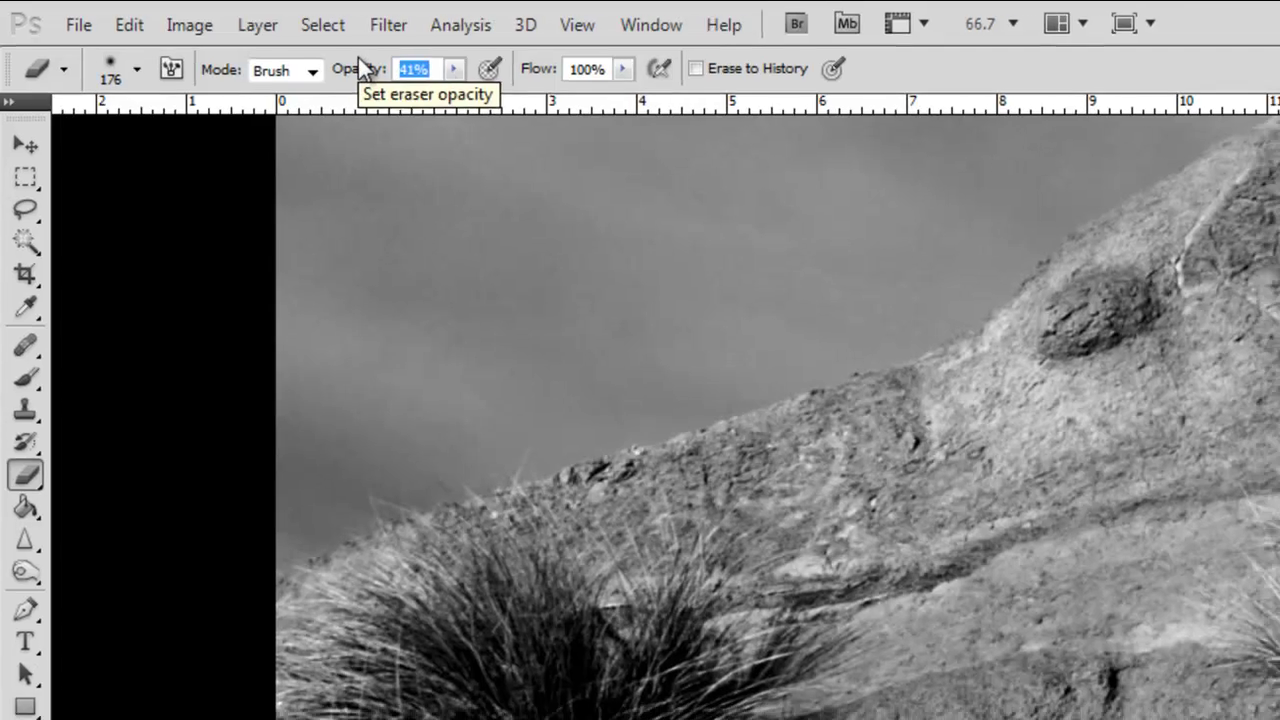
pyautogui.write('25')
pyautogui.press('Return')
pyautogui.moveTo(699, 246); pyautogui.dragTo(675, 190)
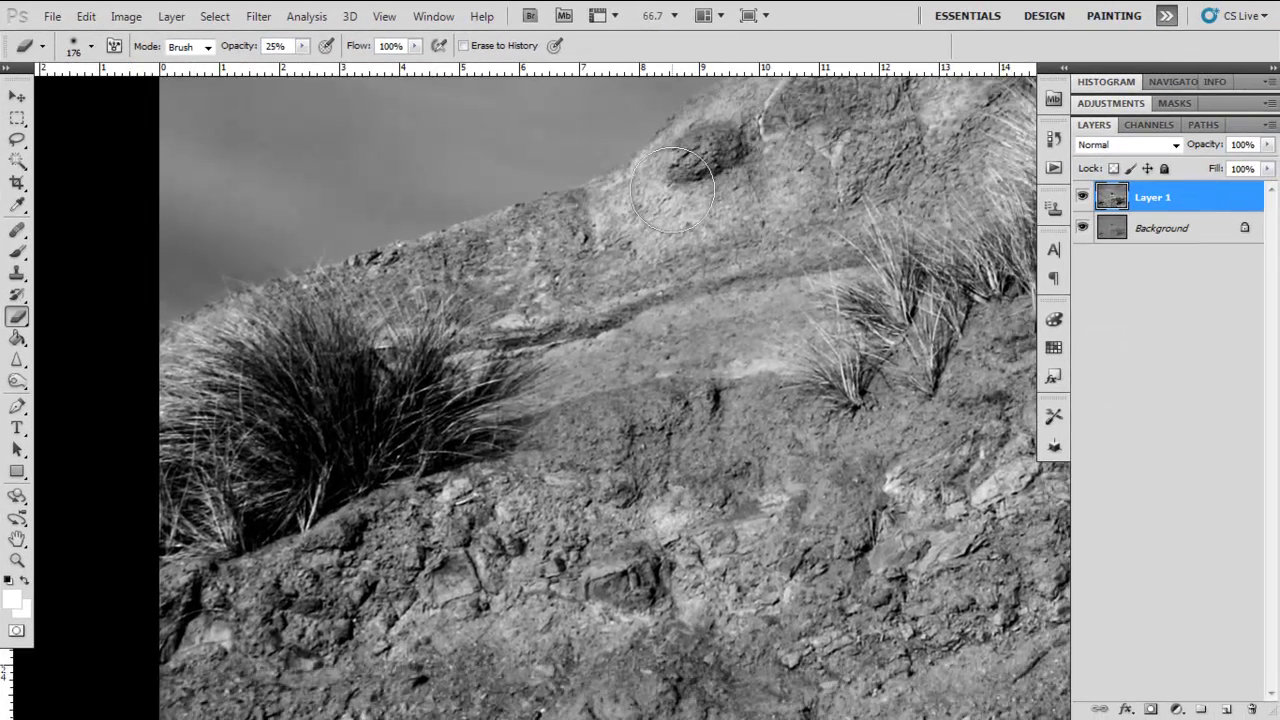
pyautogui.moveTo(370, 420)
pyautogui.mouseDown()
pyautogui.moveTo(272, 517)
pyautogui.moveTo(363, 394)
pyautogui.moveTo(309, 374)
pyautogui.moveTo(411, 439)
pyautogui.moveTo(308, 485)
pyautogui.mouseUp()
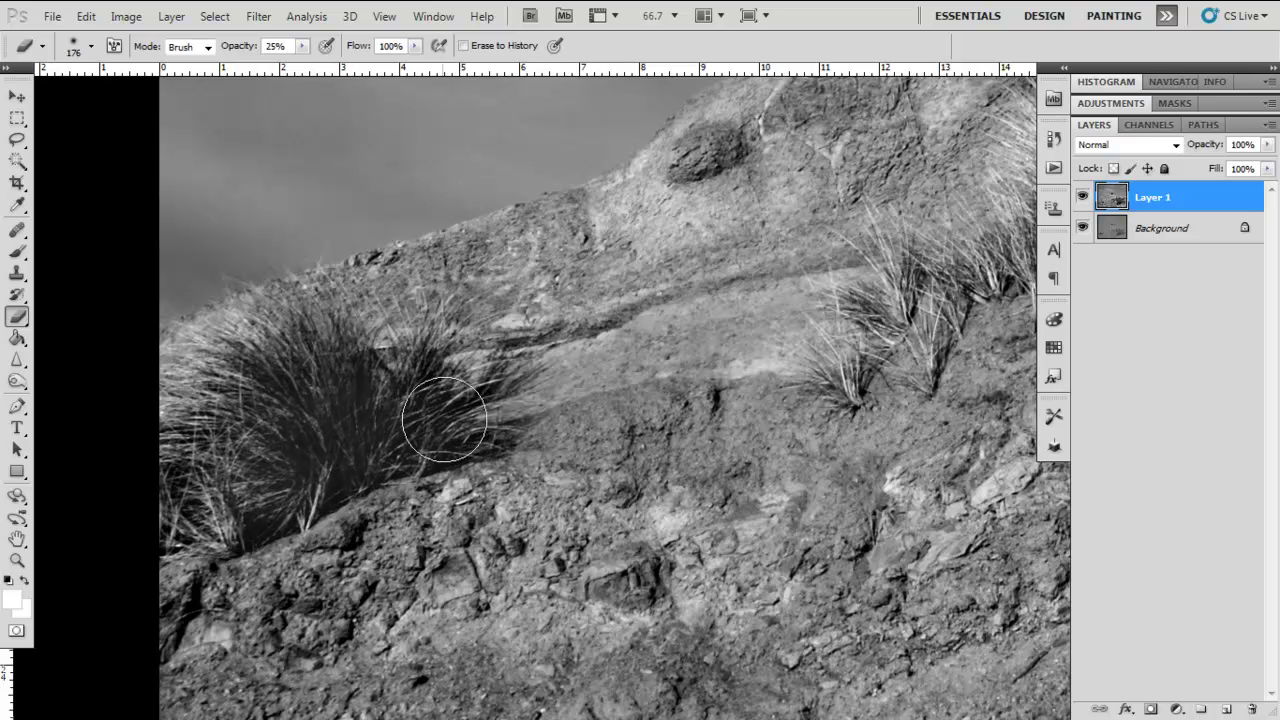
pyautogui.moveTo(491, 408); pyautogui.dragTo(463, 420)
pyautogui.moveTo(363, 441)
pyautogui.mouseDown()
pyautogui.moveTo(337, 449)
pyautogui.moveTo(338, 399)
pyautogui.moveTo(350, 430)
pyautogui.moveTo(406, 480)
pyautogui.mouseUp()
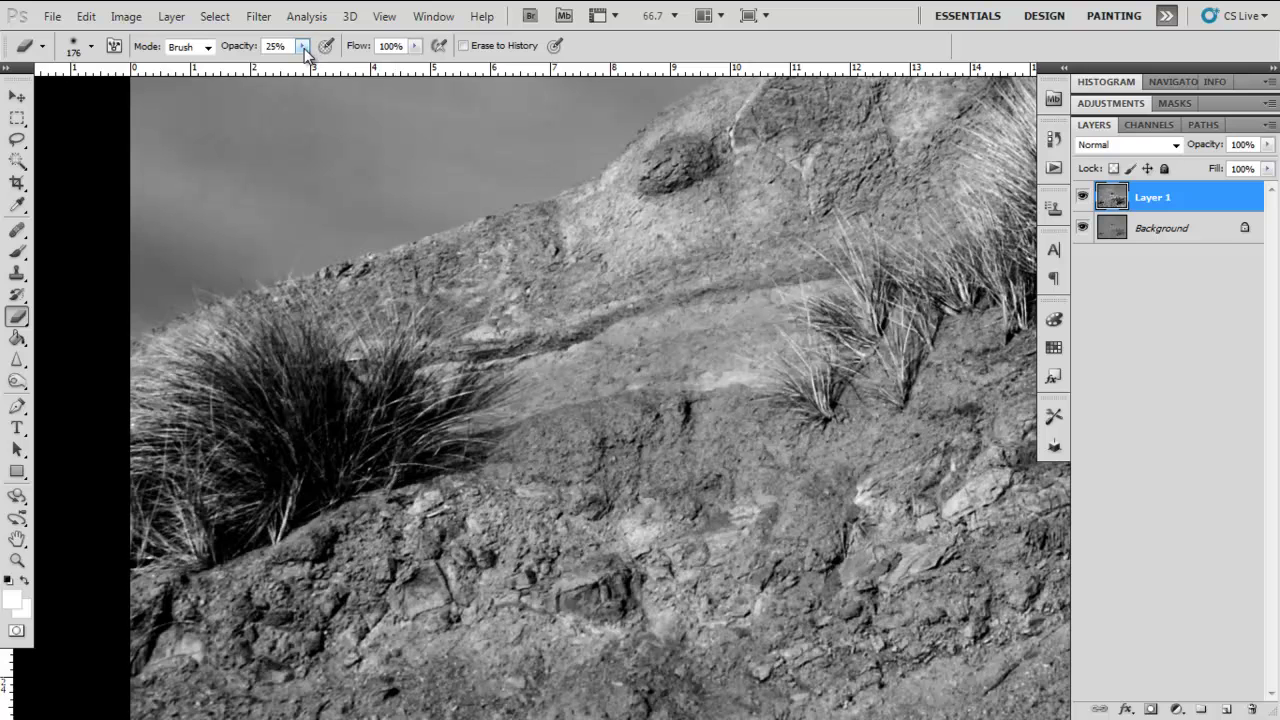
# - Lower the Eraser opacity to 11% and brush over the dark grass clumps on the hill to recover shadow detail
pyautogui.click(302, 46)
pyautogui.click(640, 41)
pyautogui.moveTo(328, 418)
pyautogui.mouseDown()
pyautogui.moveTo(259, 485)
pyautogui.moveTo(318, 467)
pyautogui.moveTo(290, 429)
pyautogui.moveTo(213, 472)
pyautogui.moveTo(331, 483)
pyautogui.moveTo(379, 431)
pyautogui.moveTo(347, 427)
pyautogui.moveTo(270, 515)
pyautogui.moveTo(231, 500)
pyautogui.moveTo(281, 398)
pyautogui.mouseUp()
pyautogui.moveTo(662, 363); pyautogui.dragTo(200, 368)
pyautogui.moveTo(517, 366)
pyautogui.mouseDown()
pyautogui.moveTo(482, 366)
pyautogui.moveTo(525, 367)
pyautogui.moveTo(463, 387)
pyautogui.moveTo(460, 364)
pyautogui.moveTo(513, 335)
pyautogui.moveTo(373, 364)
pyautogui.moveTo(550, 427)
pyautogui.moveTo(625, 367)
pyautogui.moveTo(601, 320)
pyautogui.moveTo(465, 488)
pyautogui.moveTo(772, 338)
pyautogui.mouseUp()
pyautogui.moveTo(565, 382); pyautogui.dragTo(635, 557)
# - Reduce the Eraser brush to 30 px, raise its opacity to 50%, and erase over the seated boy's black hair
pyautogui.moveTo(572, 230); pyautogui.dragTo(623, 540)
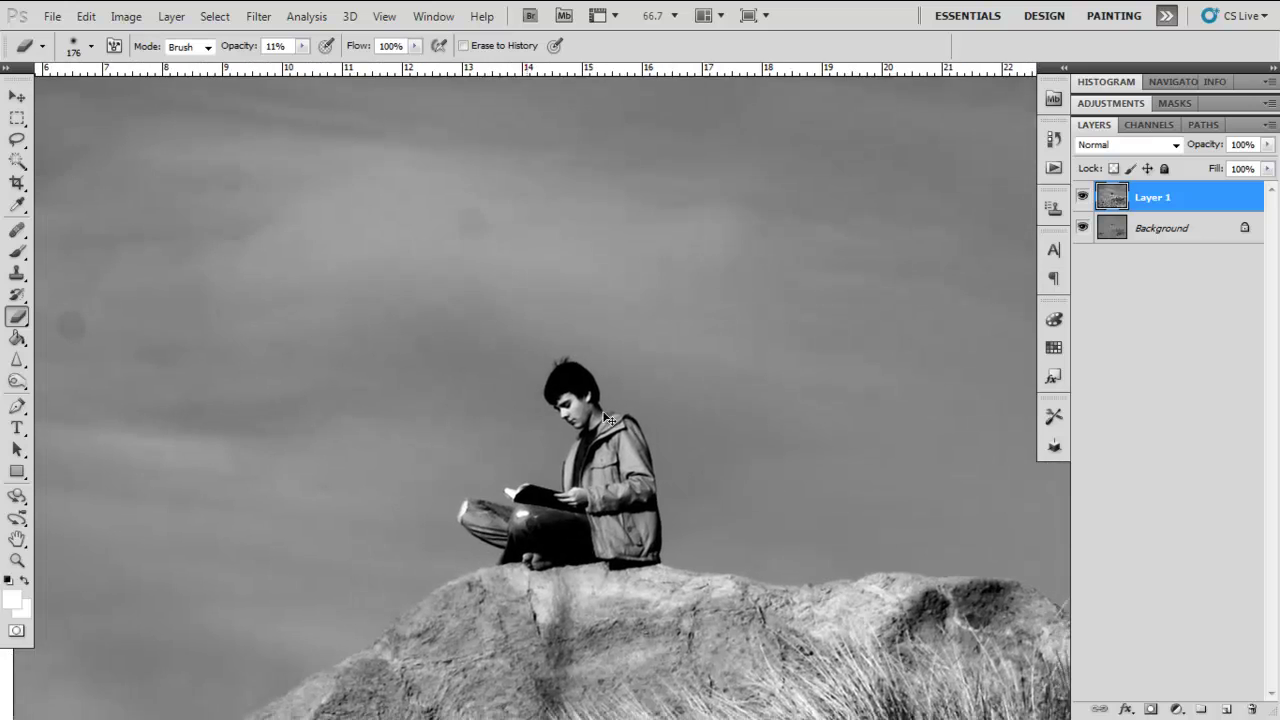
pyautogui.moveTo(607, 418); pyautogui.dragTo(611, 376)
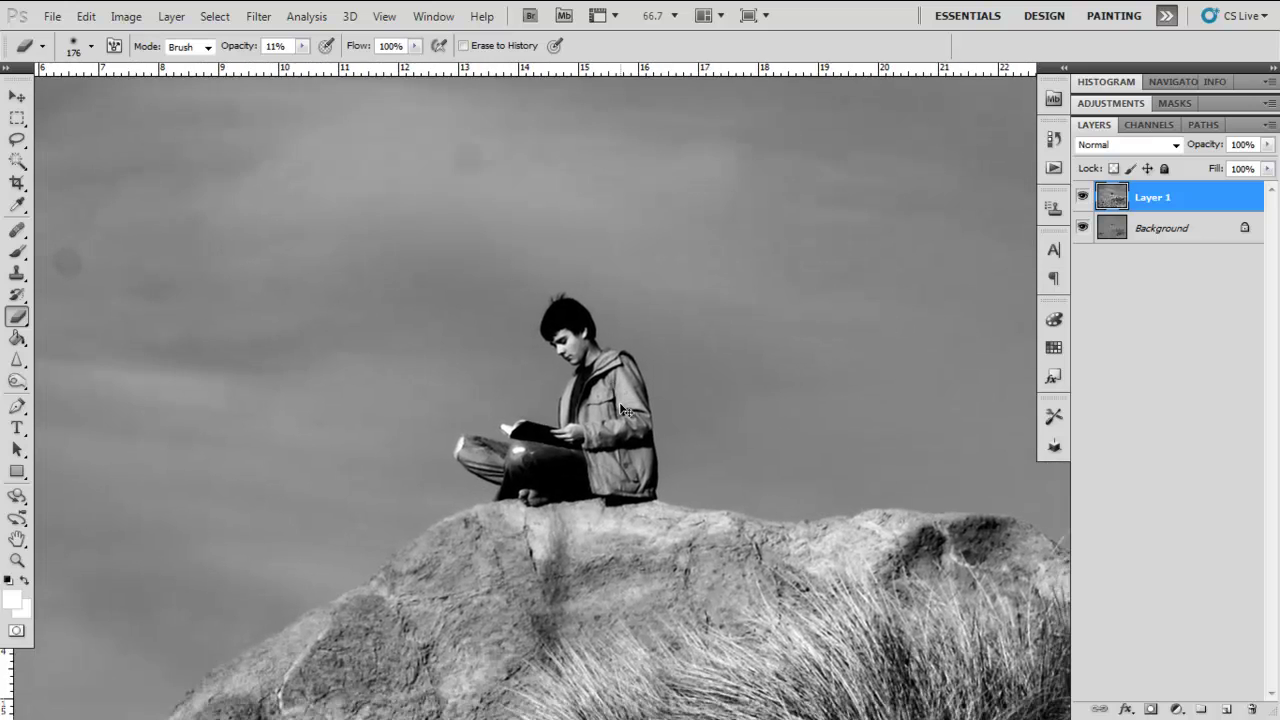
pyautogui.scroll(1, 624, 398)
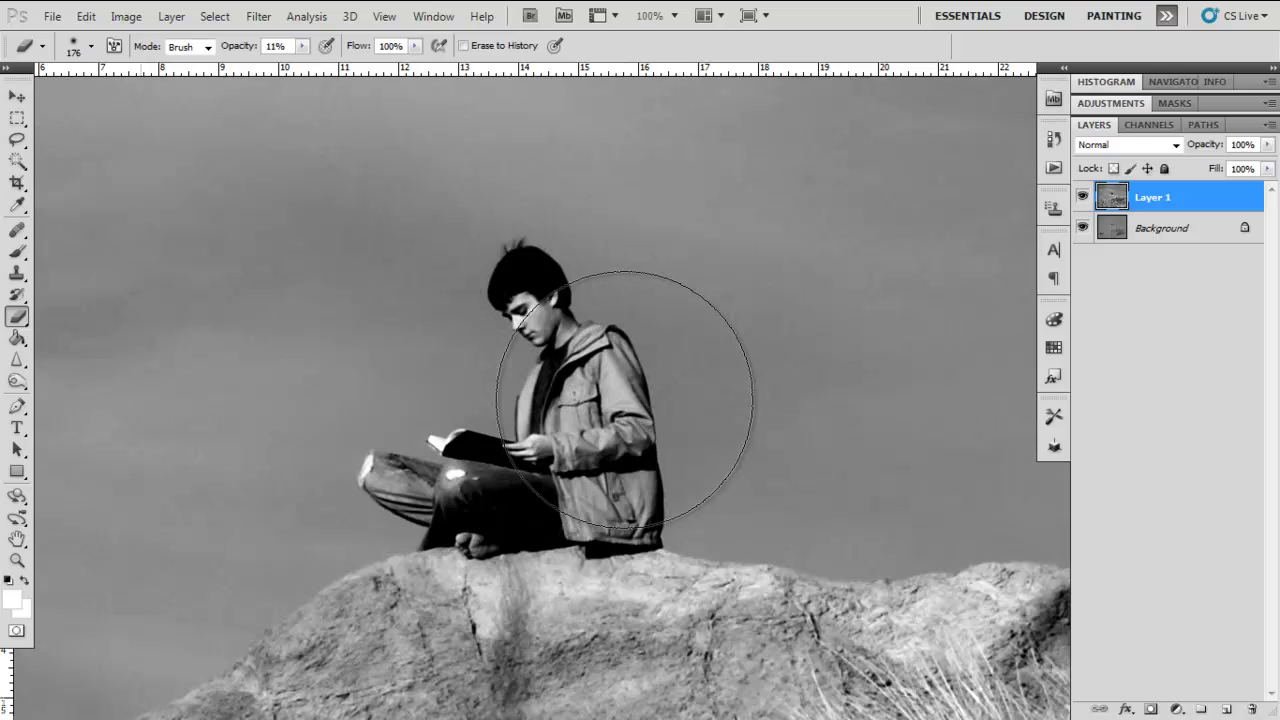
pyautogui.scroll(1, 624, 398)
pyautogui.moveTo(507, 336); pyautogui.dragTo(541, 386)
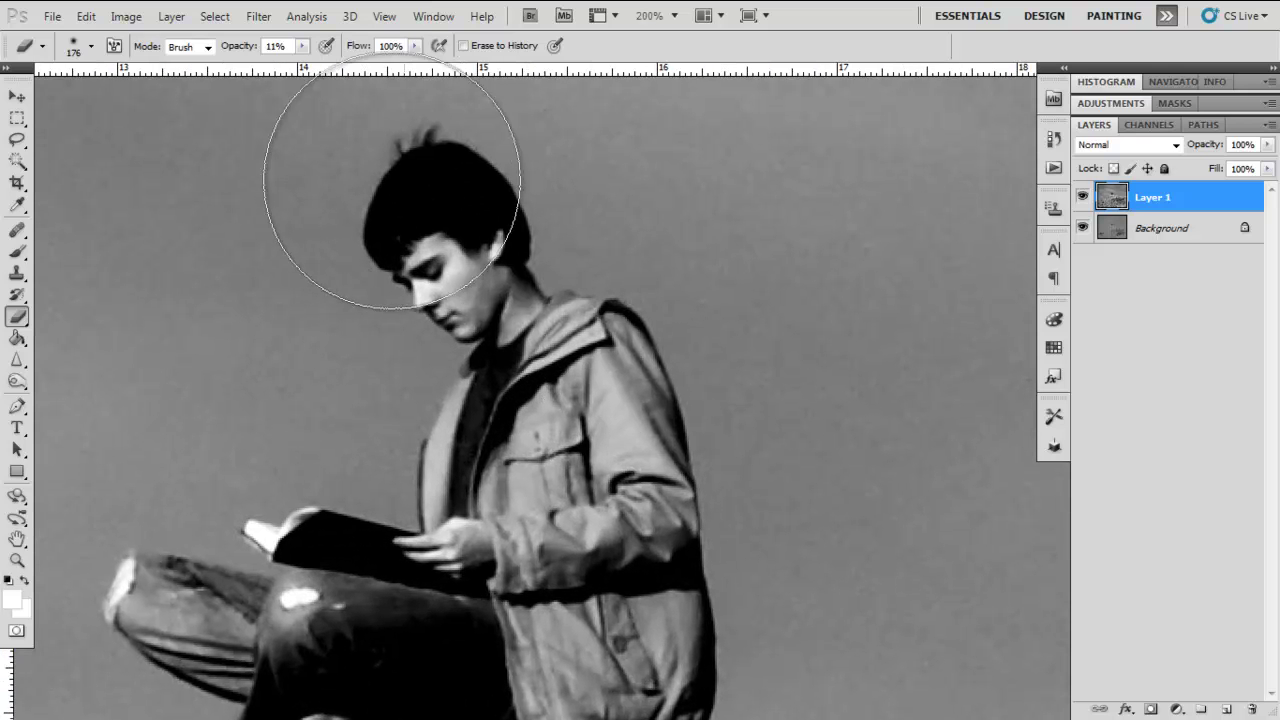
pyautogui.press('[')
pyautogui.press('[')
pyautogui.press('[')
pyautogui.press('[')
pyautogui.press('[')
pyautogui.press('[')
pyautogui.press('[')
pyautogui.press('[')
pyautogui.press('[')
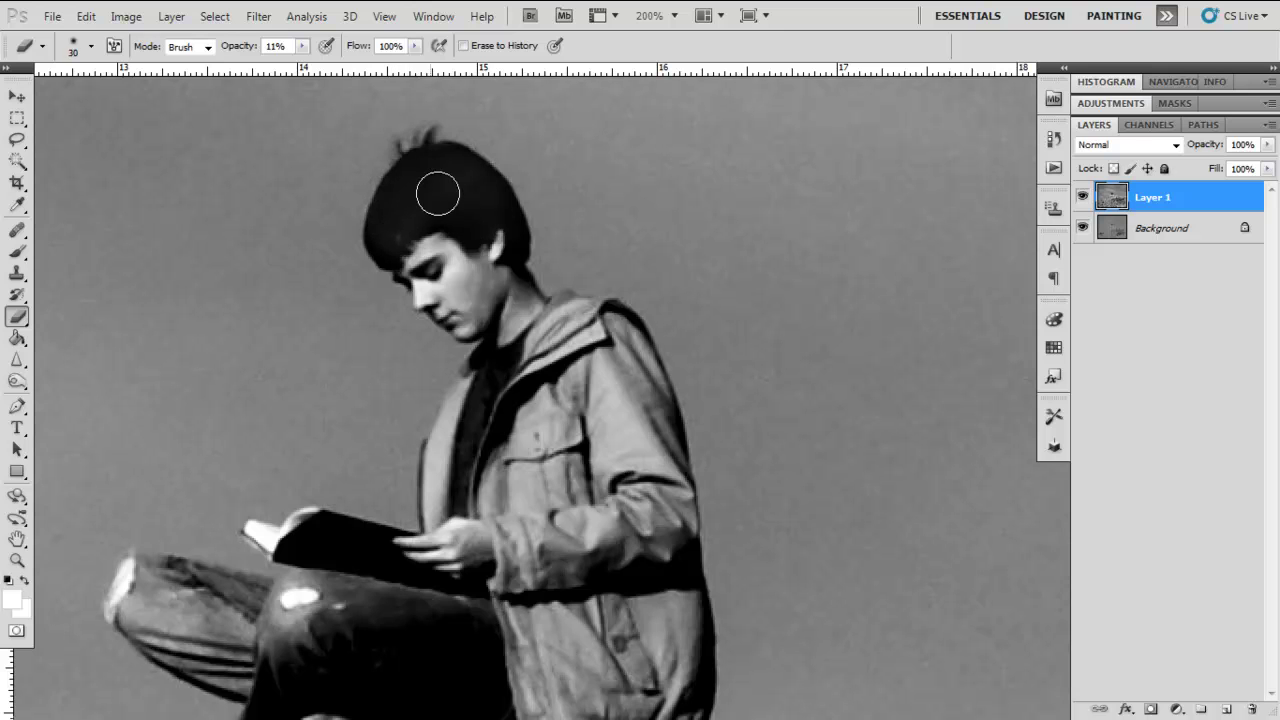
pyautogui.moveTo(306, 50); pyautogui.dragTo(327, 67)
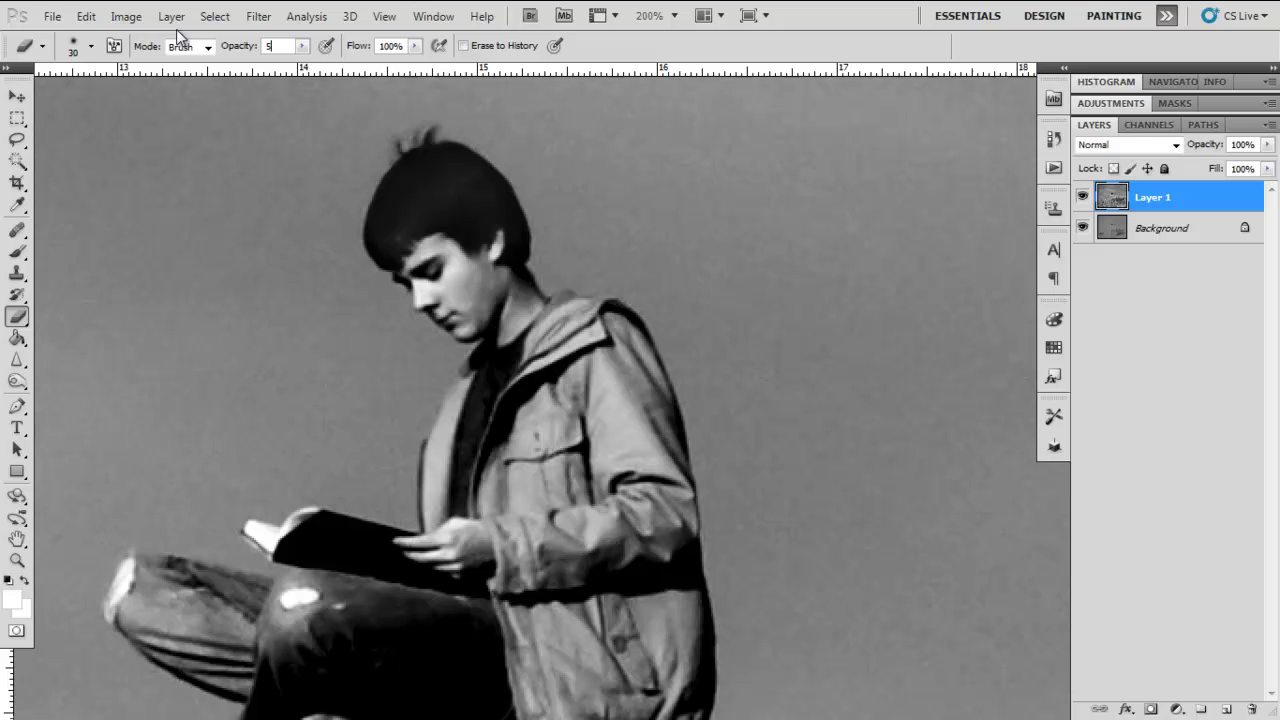
pyautogui.moveTo(395, 225); pyautogui.dragTo(390, 222)
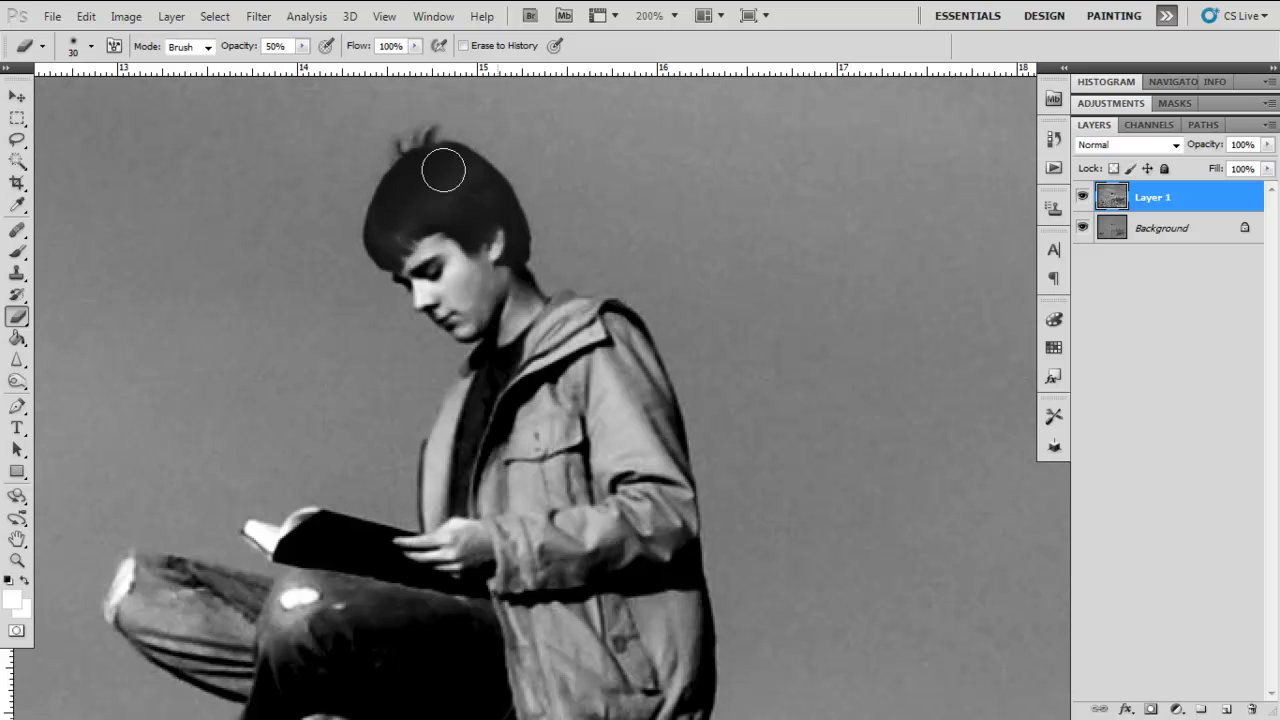
# - Erase over the dark book, the trousers and the shadowed lower part of the jacket at 50% opacity
pyautogui.scroll(-3, 480, 251)
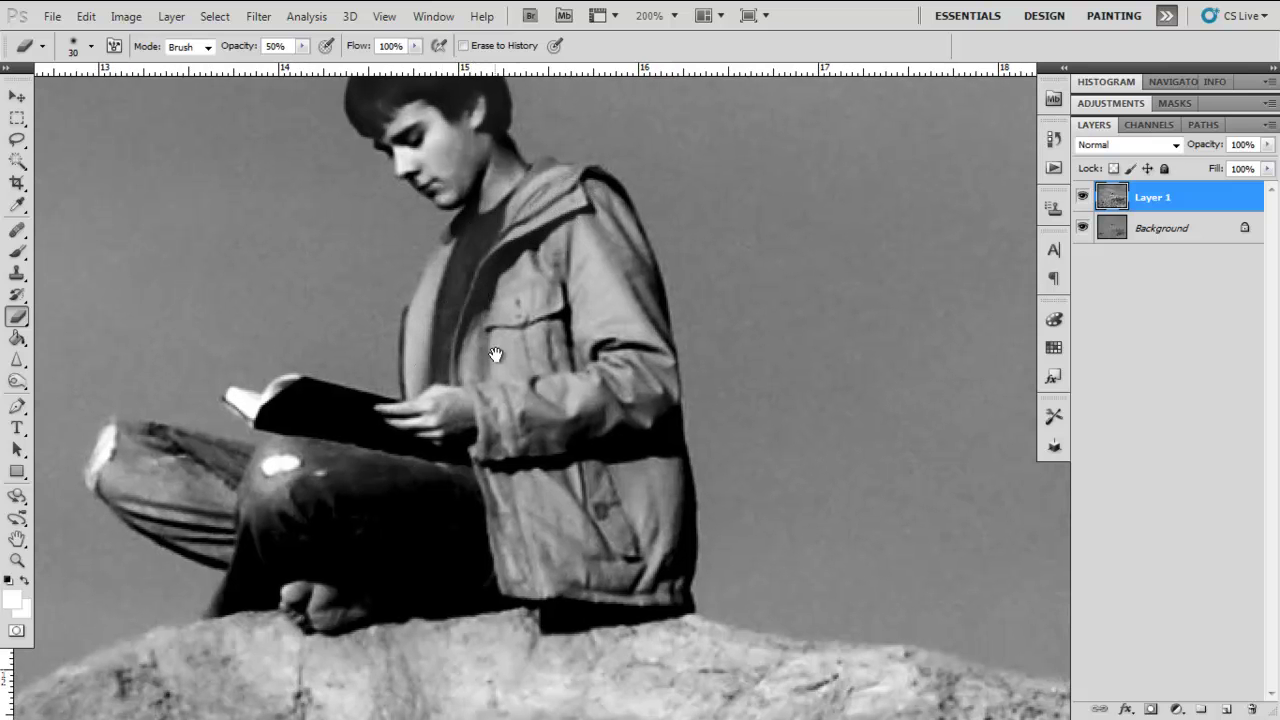
pyautogui.scroll(-3, 444, 328)
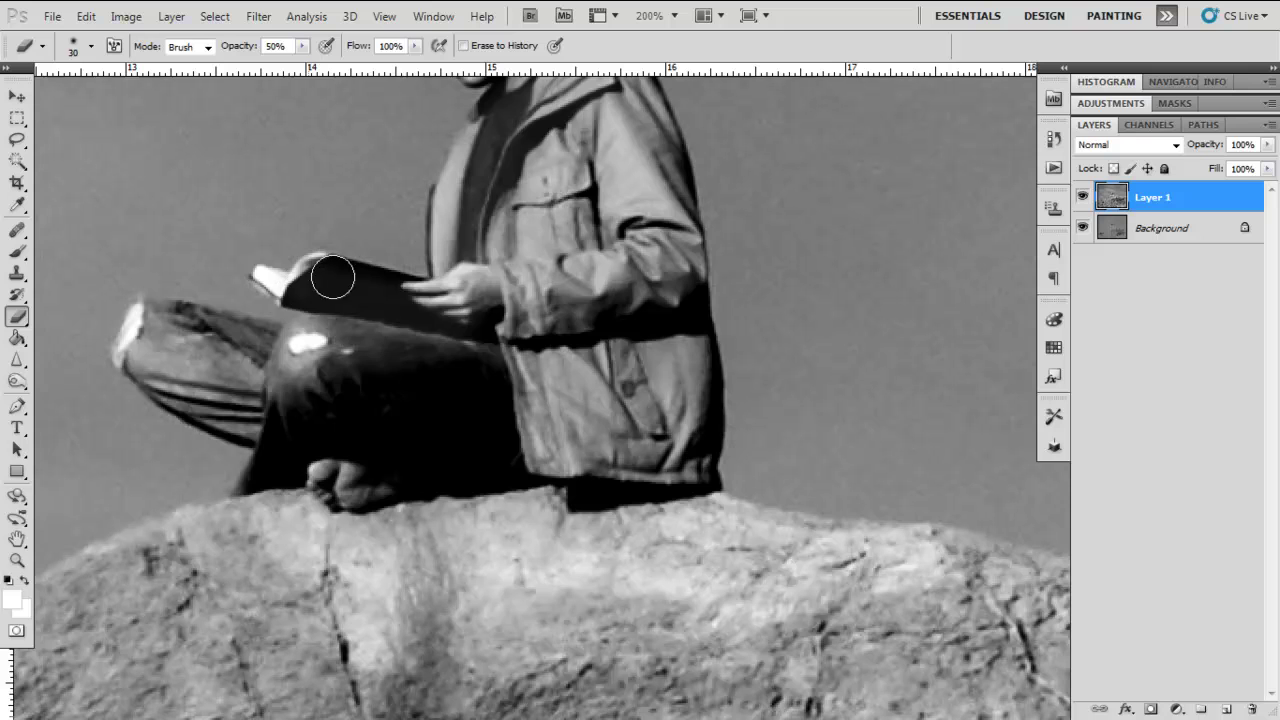
pyautogui.moveTo(466, 334)
pyautogui.mouseDown()
pyautogui.moveTo(331, 441)
pyautogui.moveTo(309, 439)
pyautogui.moveTo(286, 467)
pyautogui.moveTo(287, 446)
pyautogui.moveTo(274, 466)
pyautogui.moveTo(312, 441)
pyautogui.moveTo(455, 454)
pyautogui.moveTo(365, 478)
pyautogui.moveTo(571, 481)
pyautogui.moveTo(450, 430)
pyautogui.moveTo(491, 405)
pyautogui.moveTo(462, 356)
pyautogui.mouseUp()
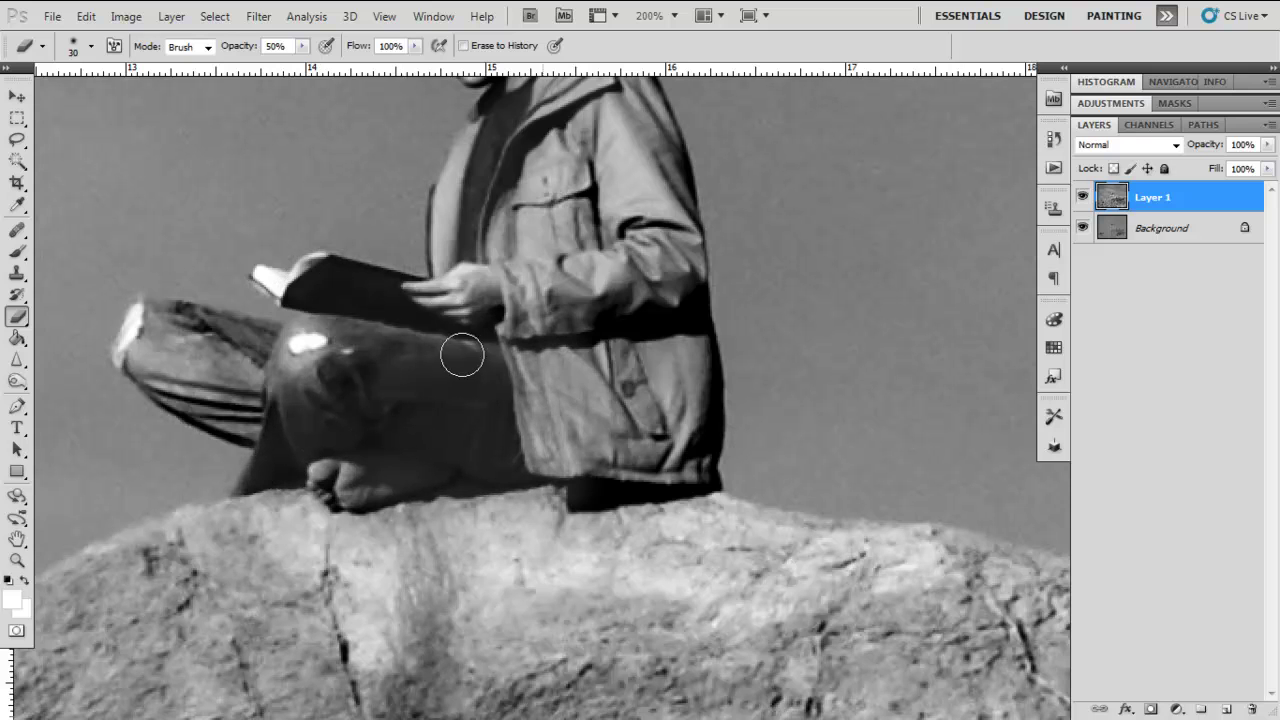
pyautogui.moveTo(610, 477)
pyautogui.mouseDown()
pyautogui.moveTo(674, 463)
pyautogui.moveTo(694, 374)
pyautogui.moveTo(683, 300)
pyautogui.moveTo(504, 354)
pyautogui.moveTo(651, 291)
pyautogui.moveTo(617, 232)
pyautogui.moveTo(678, 385)
pyautogui.mouseUp()
pyautogui.moveTo(684, 333)
pyautogui.mouseDown()
pyautogui.moveTo(636, 219)
pyautogui.moveTo(528, 337)
pyautogui.moveTo(523, 396)
pyautogui.moveTo(480, 356)
pyautogui.moveTo(530, 152)
pyautogui.moveTo(571, 356)
pyautogui.mouseUp()
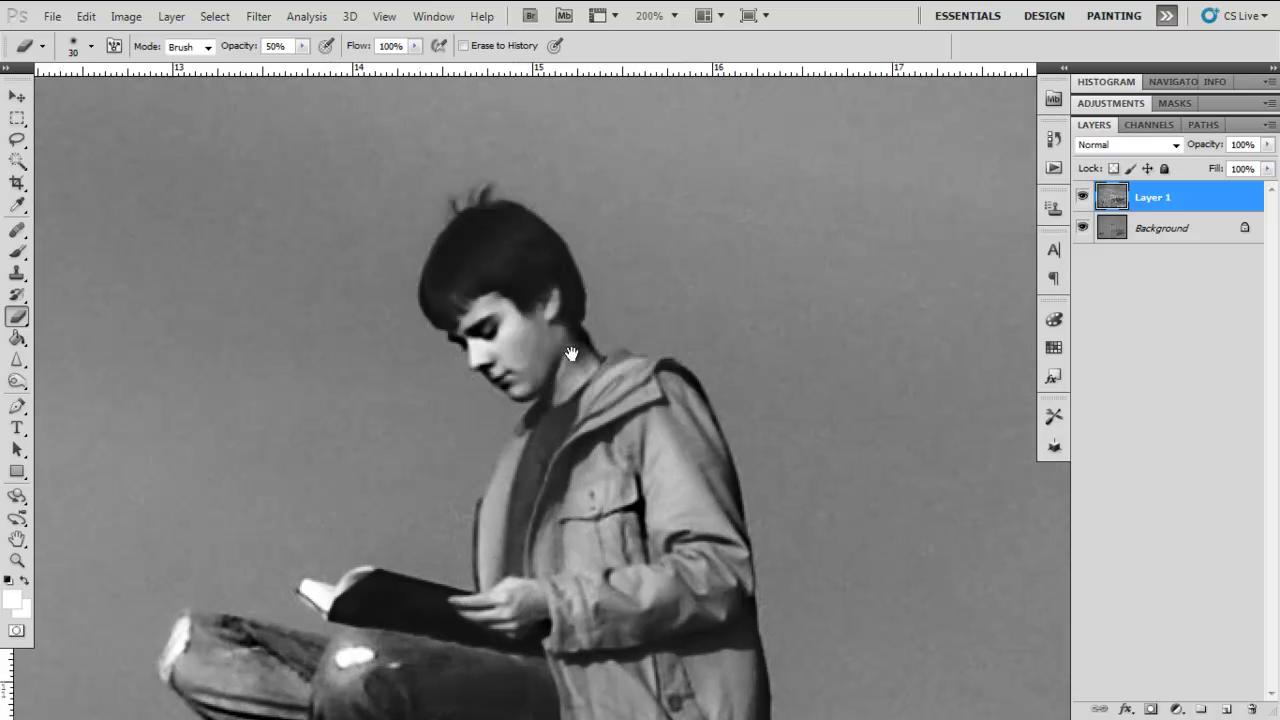
# - Examine the retouched boy and grass clumps in the context of the whole photo
pyautogui.hotkey('ctrl', '-')
pyautogui.hotkey('ctrl', '-')
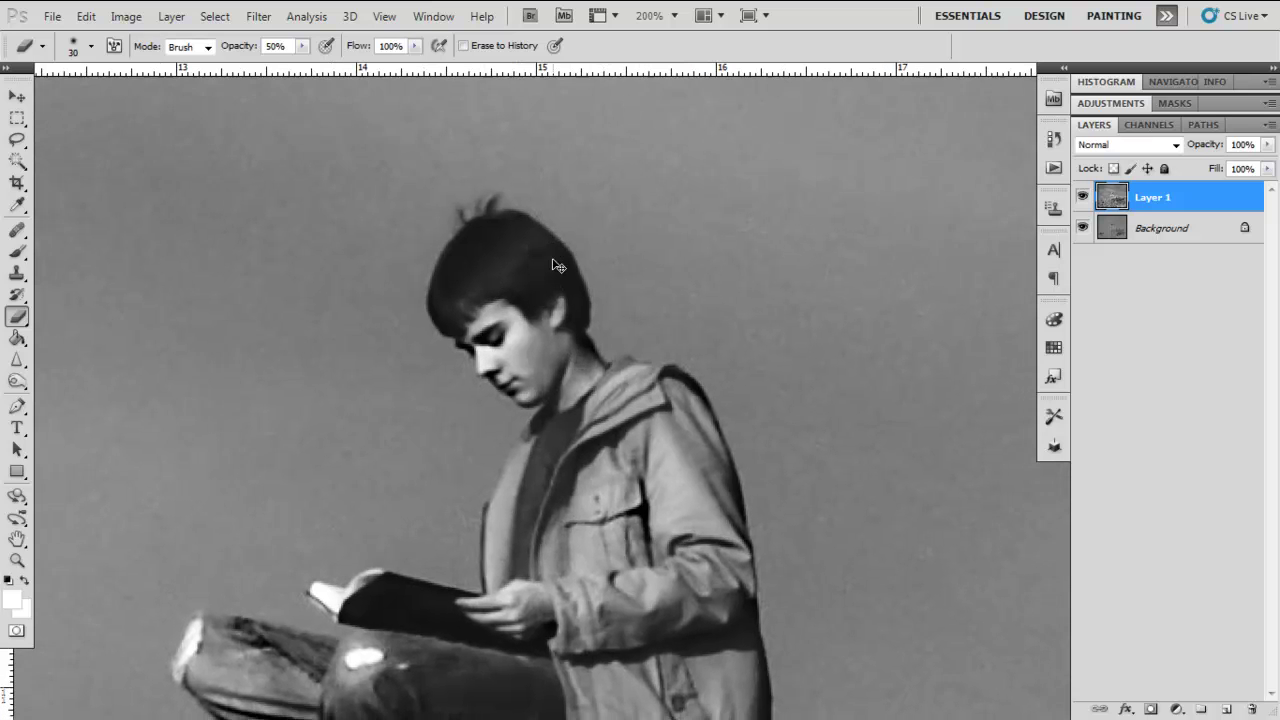
pyautogui.hotkey('ctrl', '-')
pyautogui.hotkey('ctrl', '-')
pyautogui.hotkey('ctrl', '-')
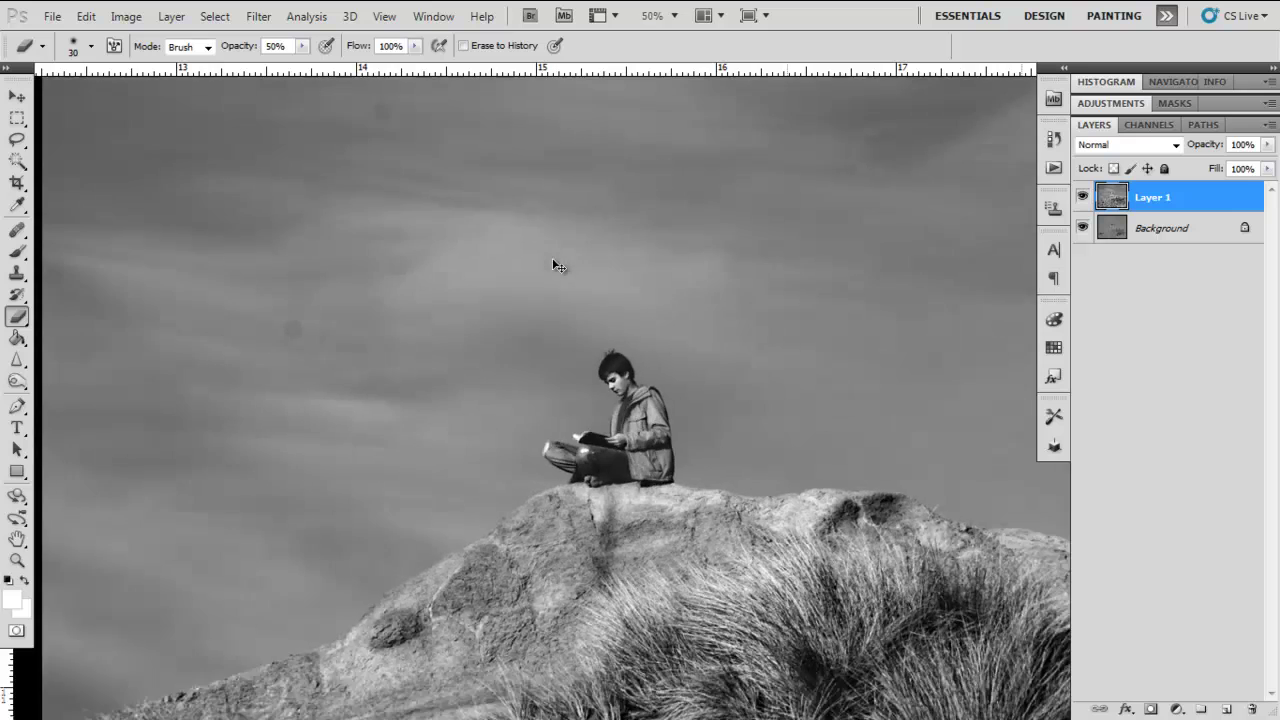
pyautogui.hotkey('ctrl', '+')
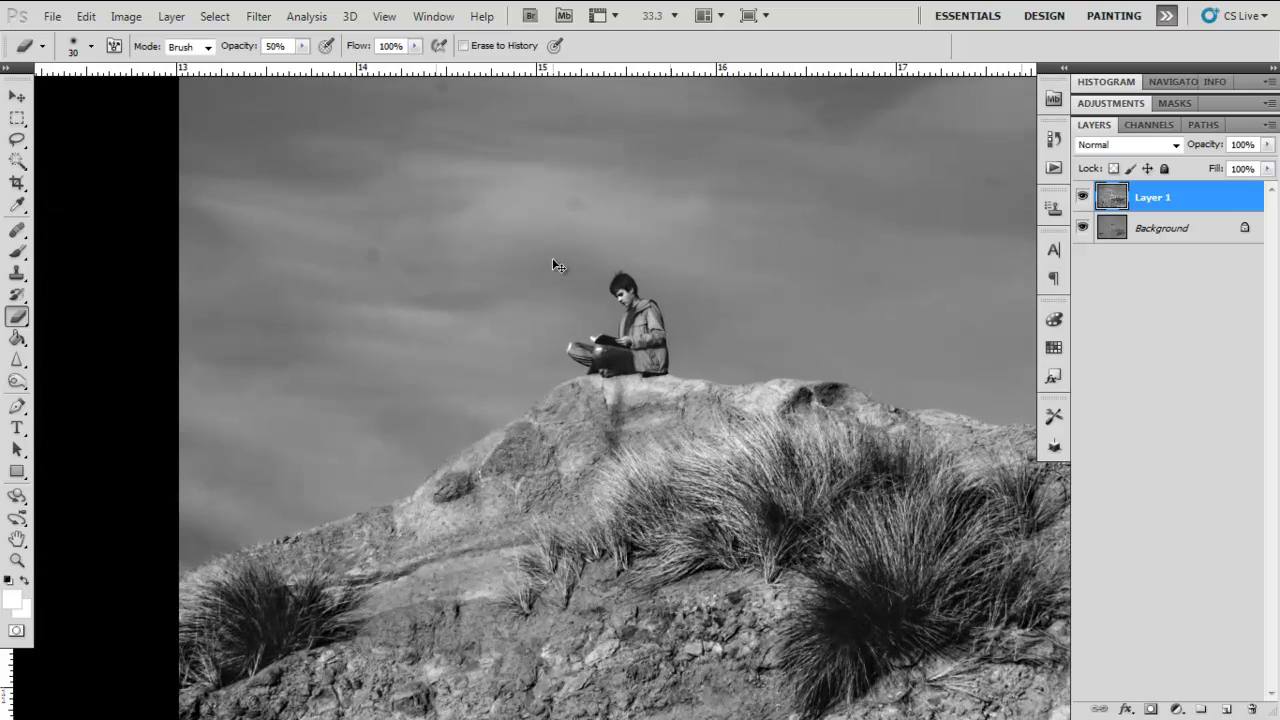
pyautogui.hotkey('ctrl', '-')
pyautogui.moveTo(597, 285); pyautogui.dragTo(541, 262)
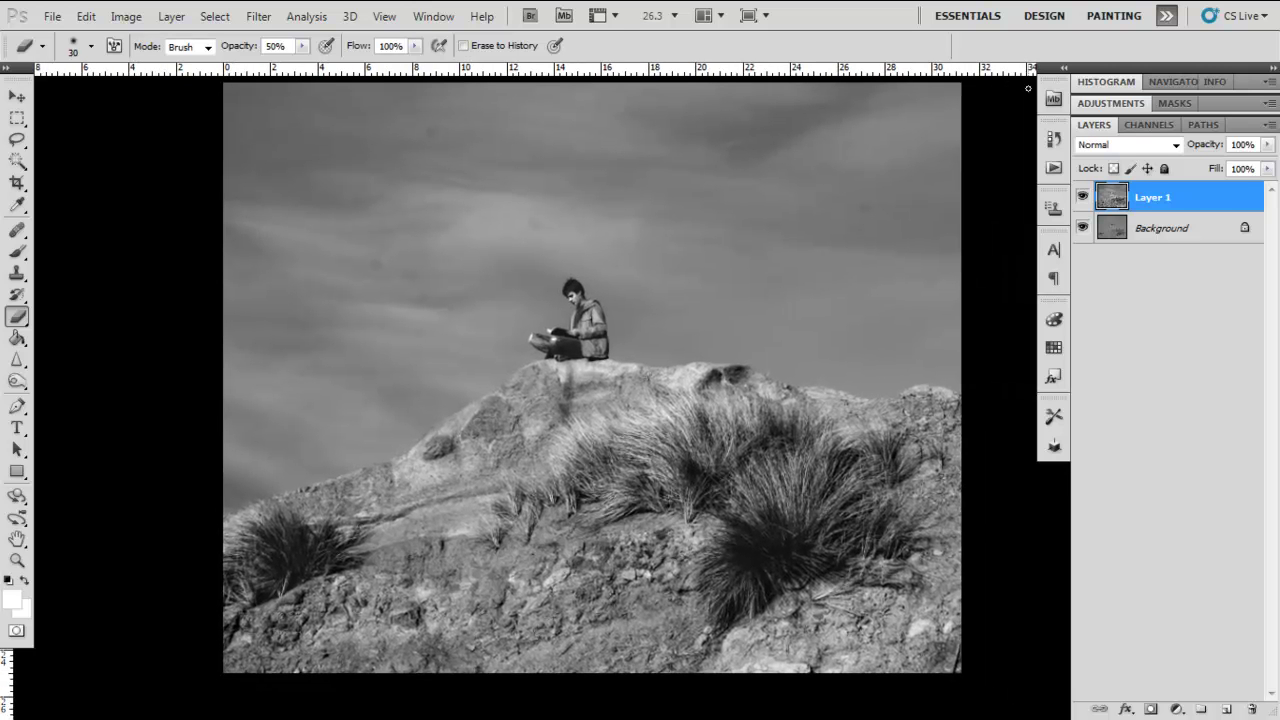
# - Duplicate the Background layer and merge the copy with Layer 1
pyautogui.click(1171, 235)
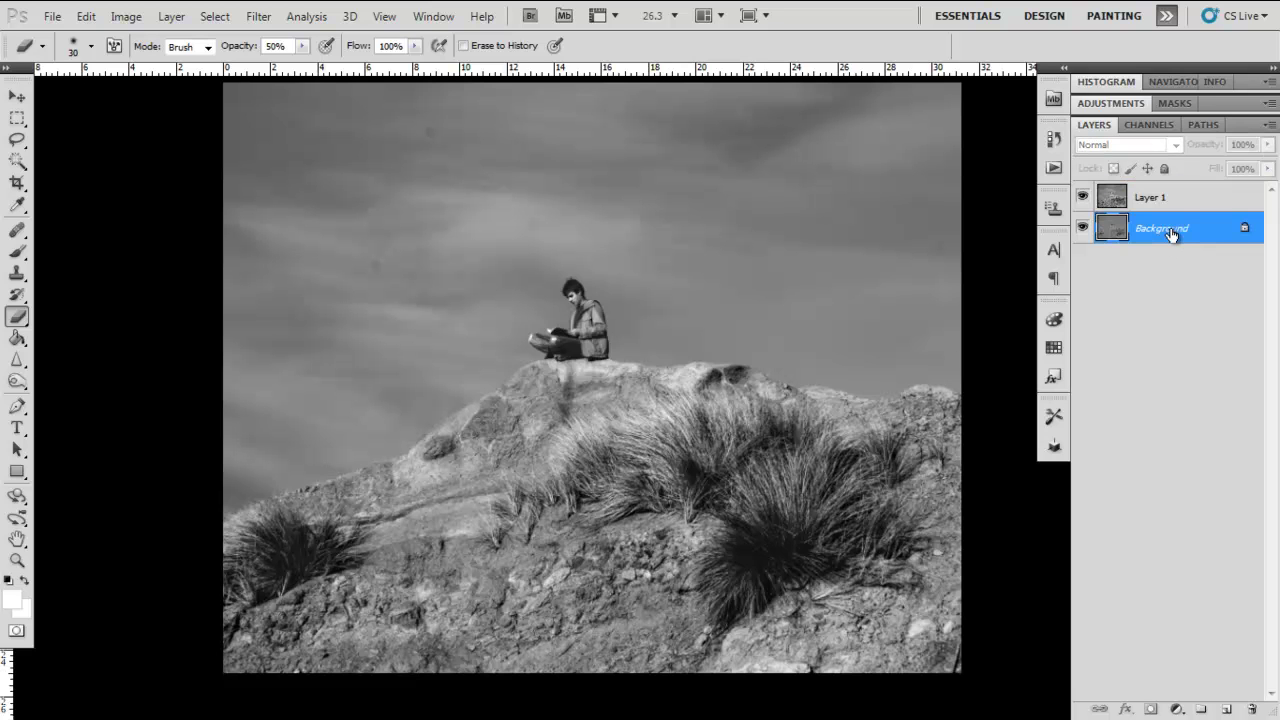
pyautogui.hotkey('ctrl', 'j')
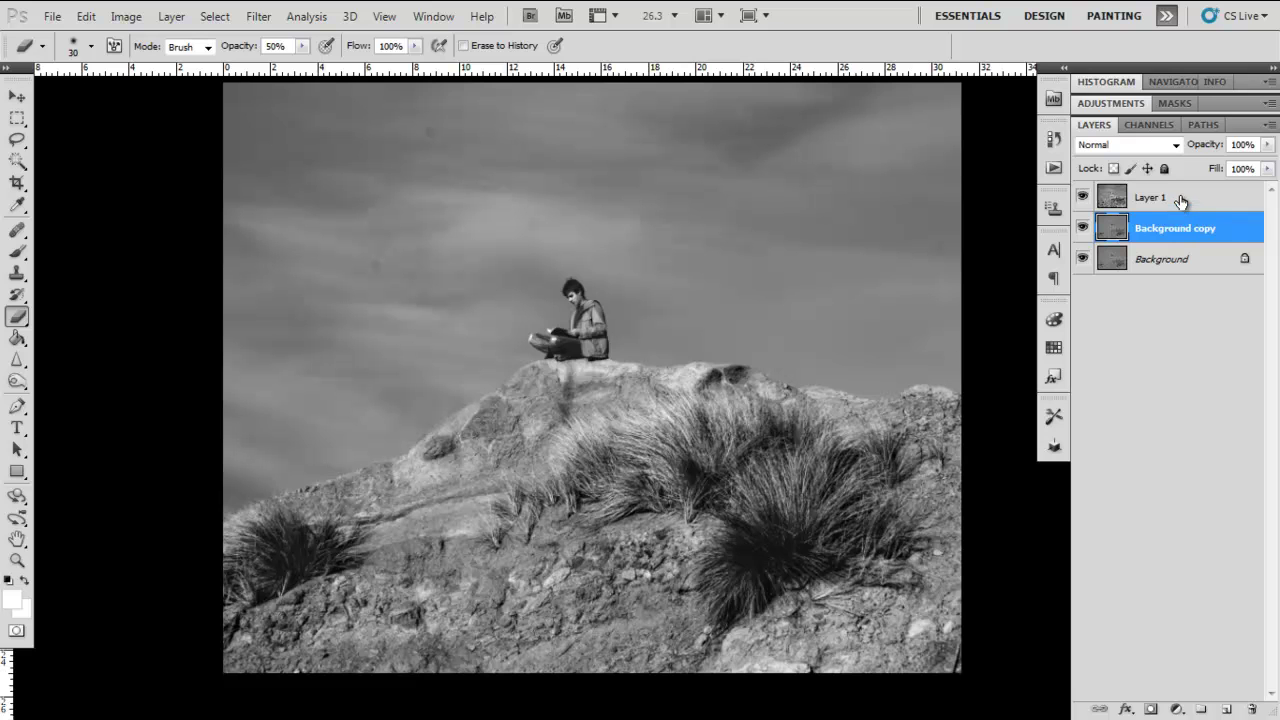
pyautogui.keyDown('ctrl'); pyautogui.click(1181, 202); pyautogui.keyUp('ctrl')
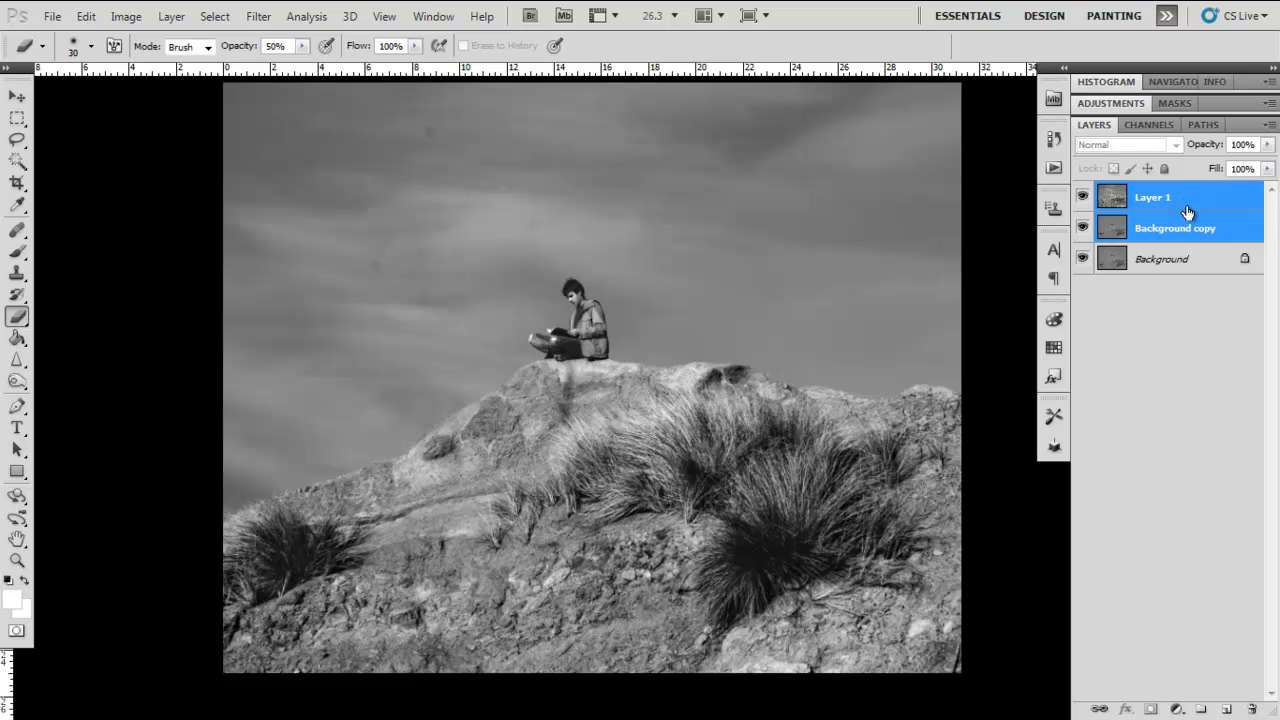
pyautogui.hotkey('ctrl', 'e')
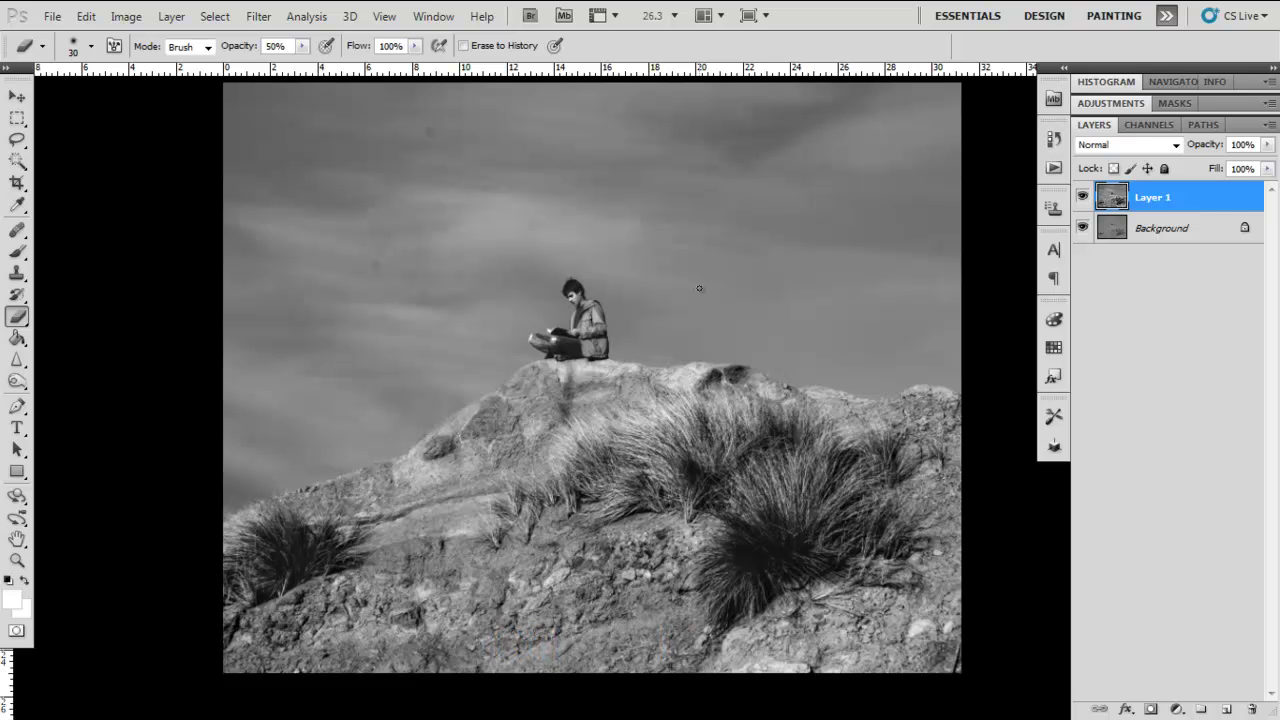
pyautogui.moveTo(685, 270); pyautogui.dragTo(658, 271)
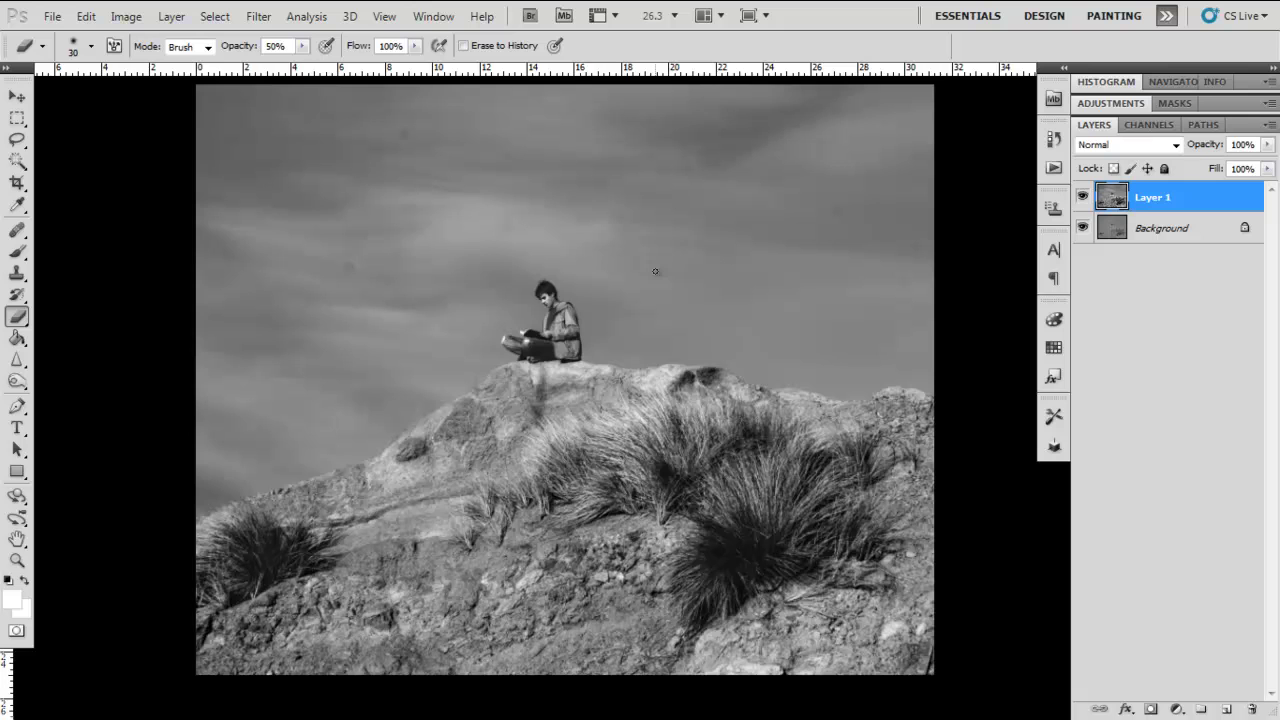
pyautogui.scroll(1, 654, 271)
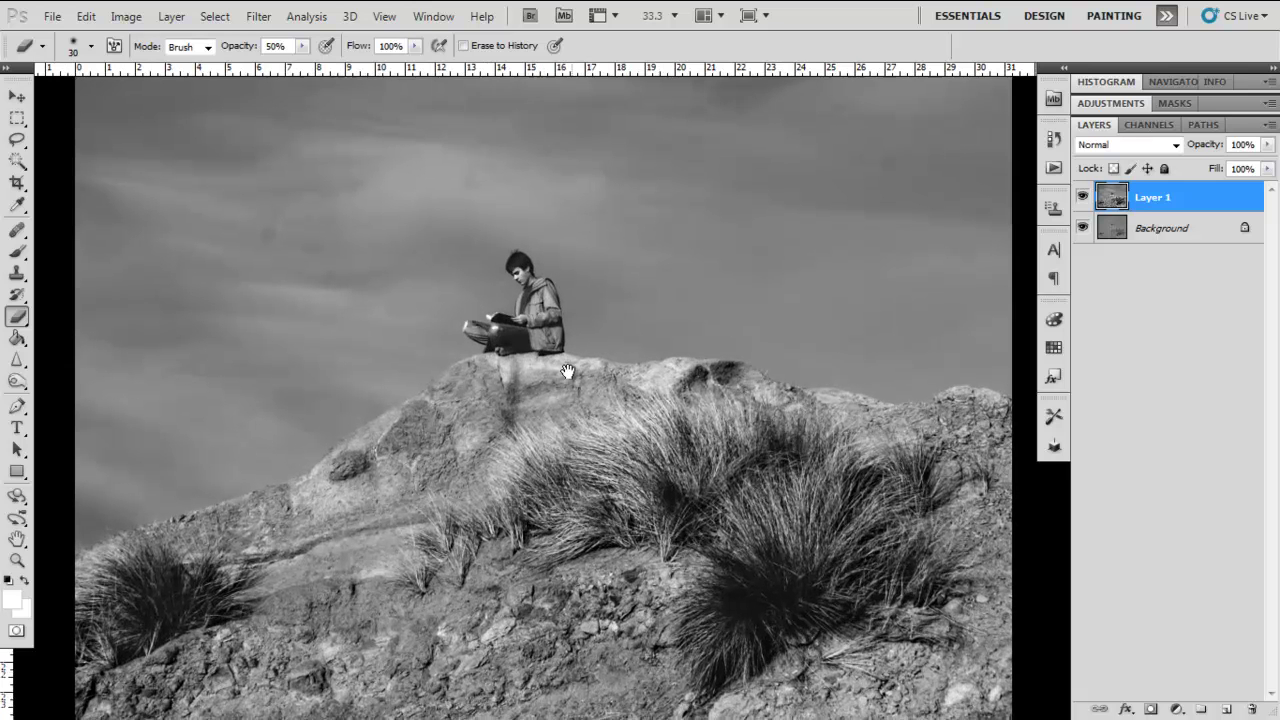
pyautogui.scroll(-1, 569, 369)
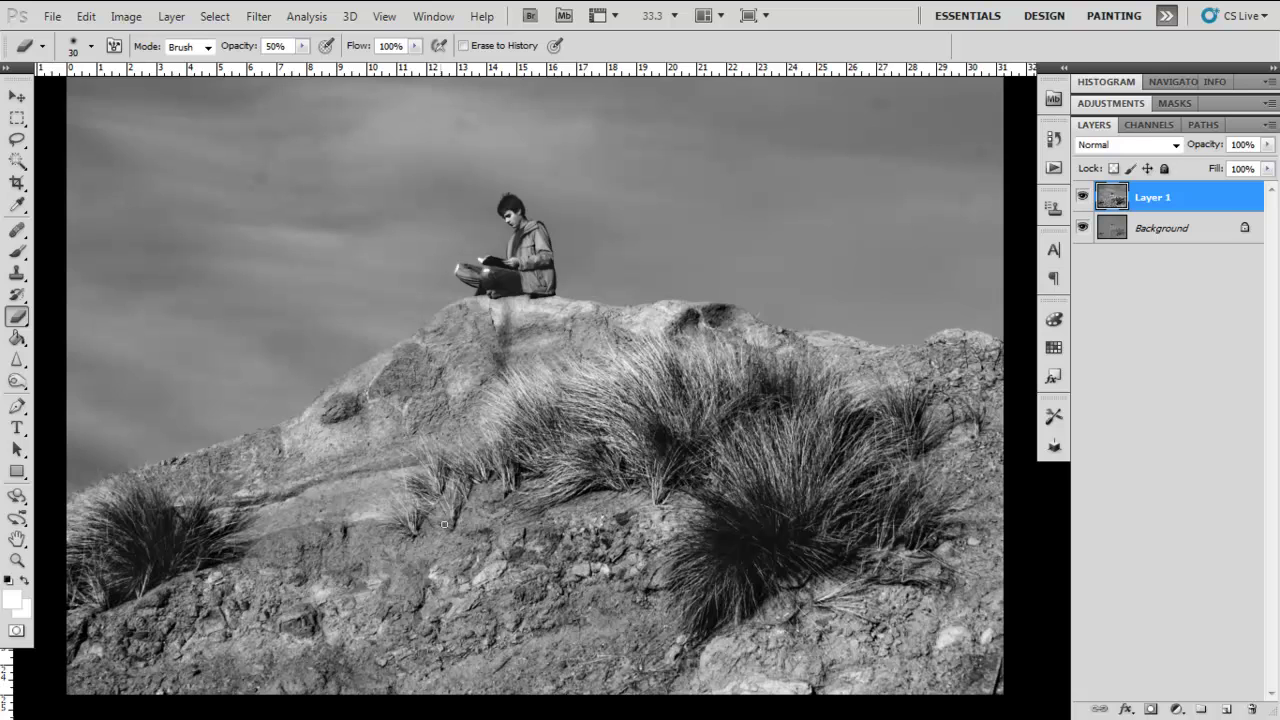
pyautogui.scroll(-1, 435, 493)
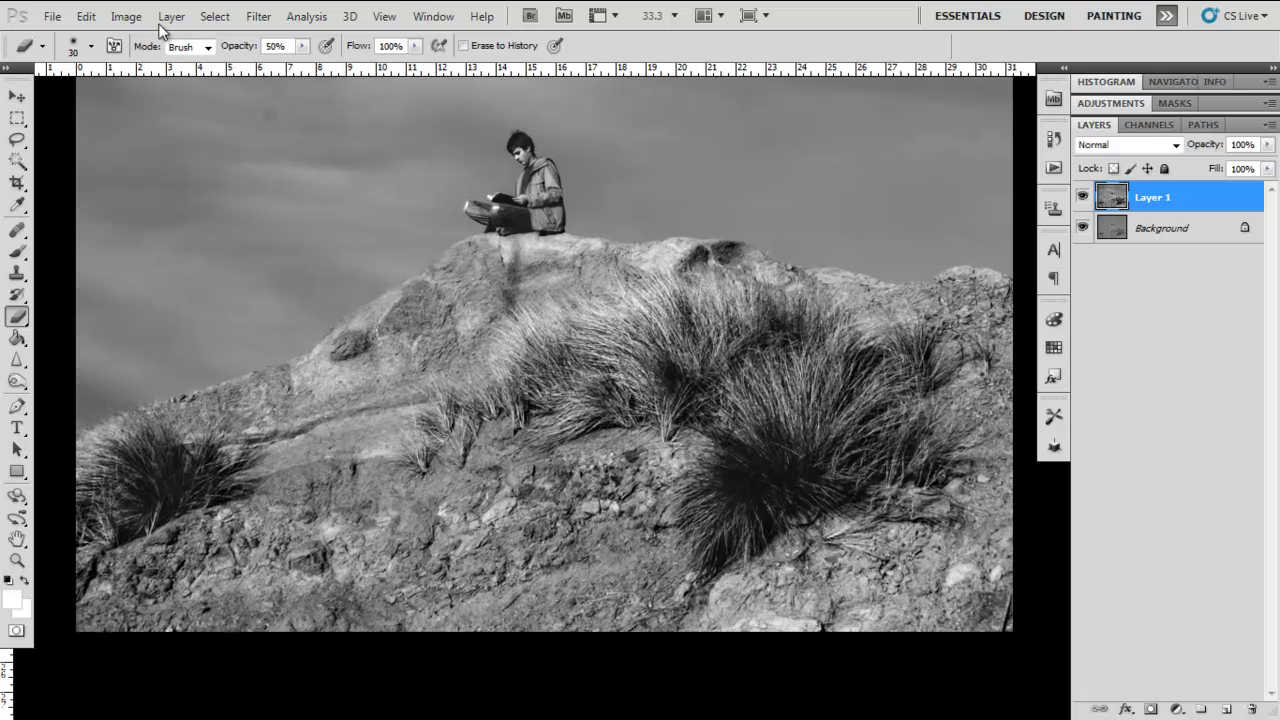
pyautogui.click(127, 18)
pyautogui.moveTo(143, 66)
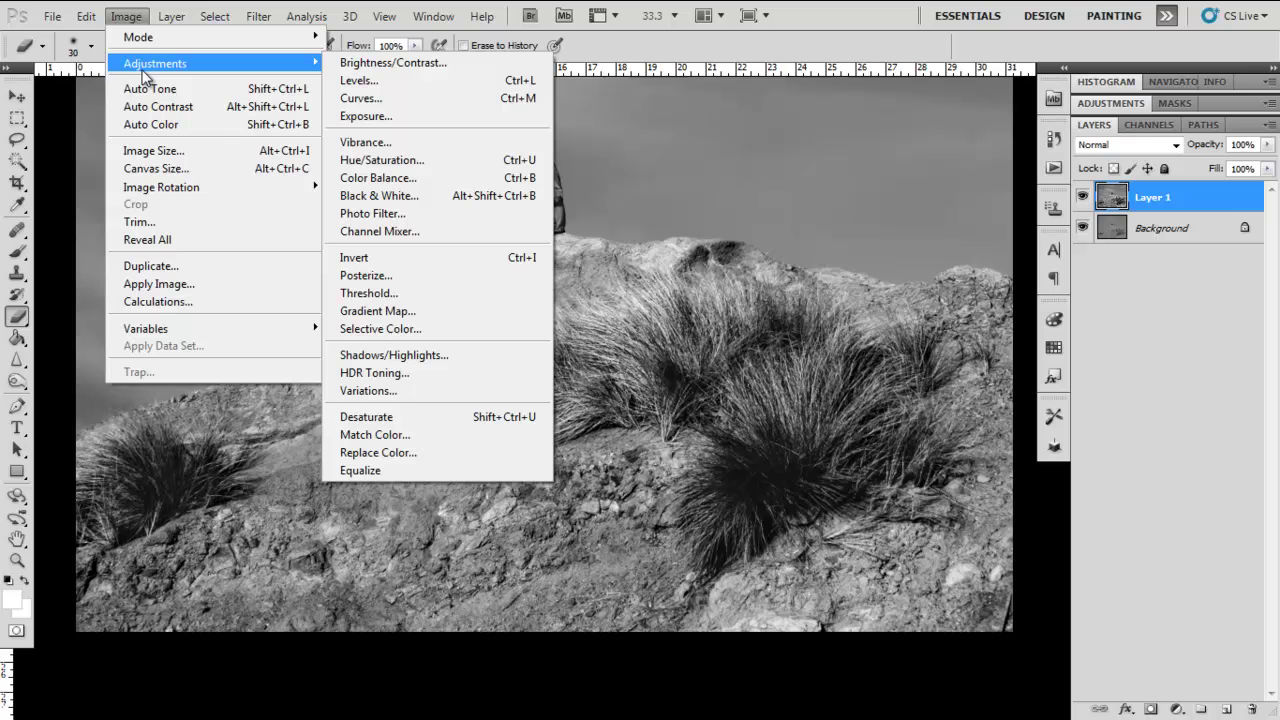
pyautogui.click(432, 98)
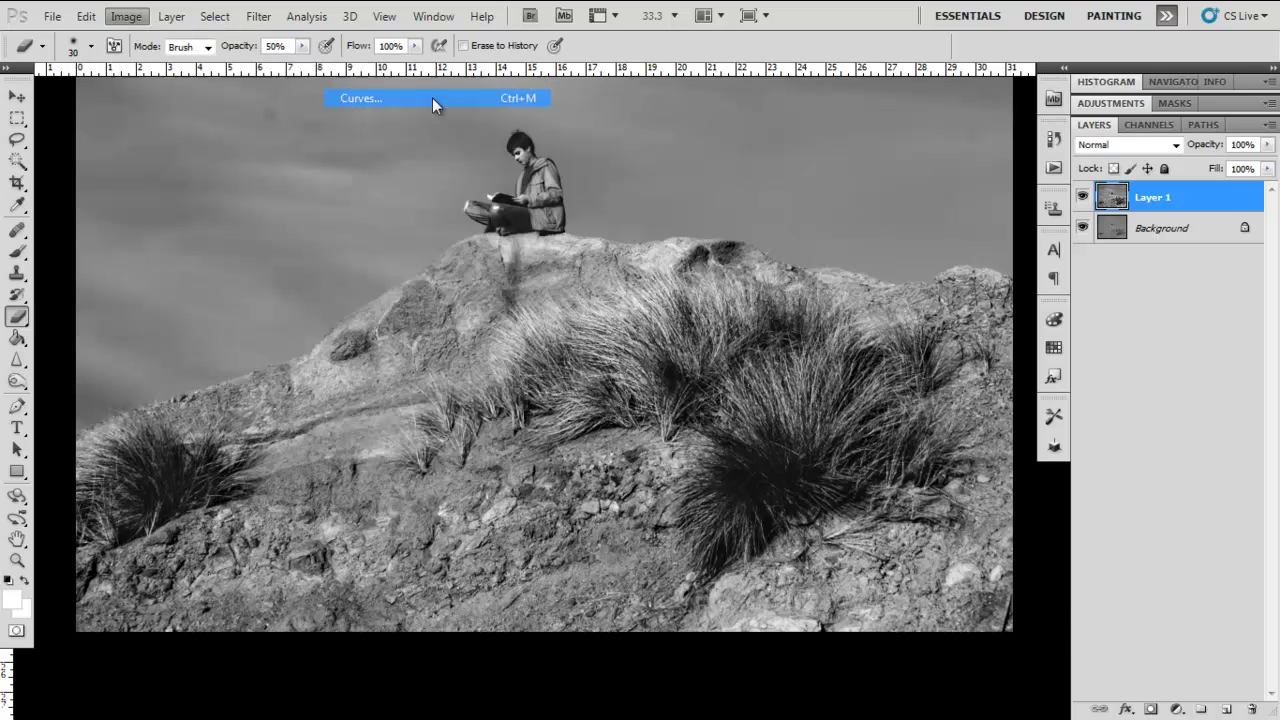
pyautogui.moveTo(977, 310); pyautogui.dragTo(989, 328)
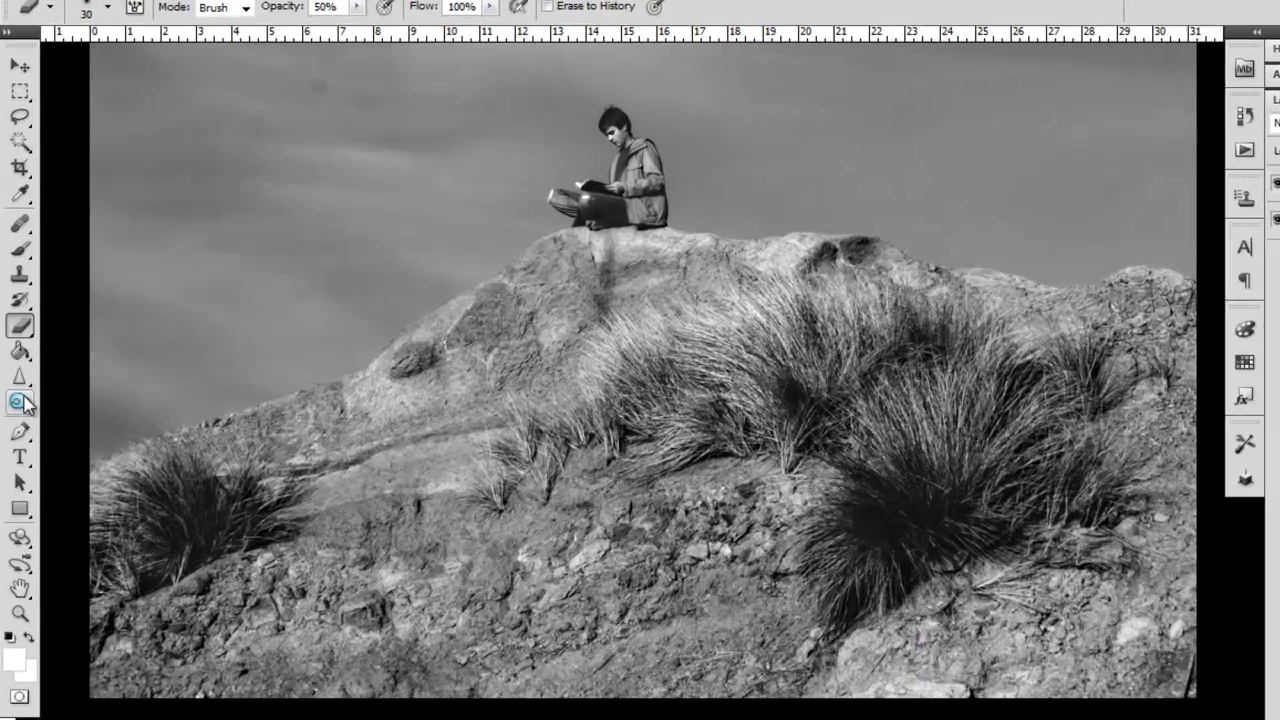
# - Activate the Burn tool with its range set to Shadows and its exposure set to 15%
pyautogui.rightClick(18, 381)
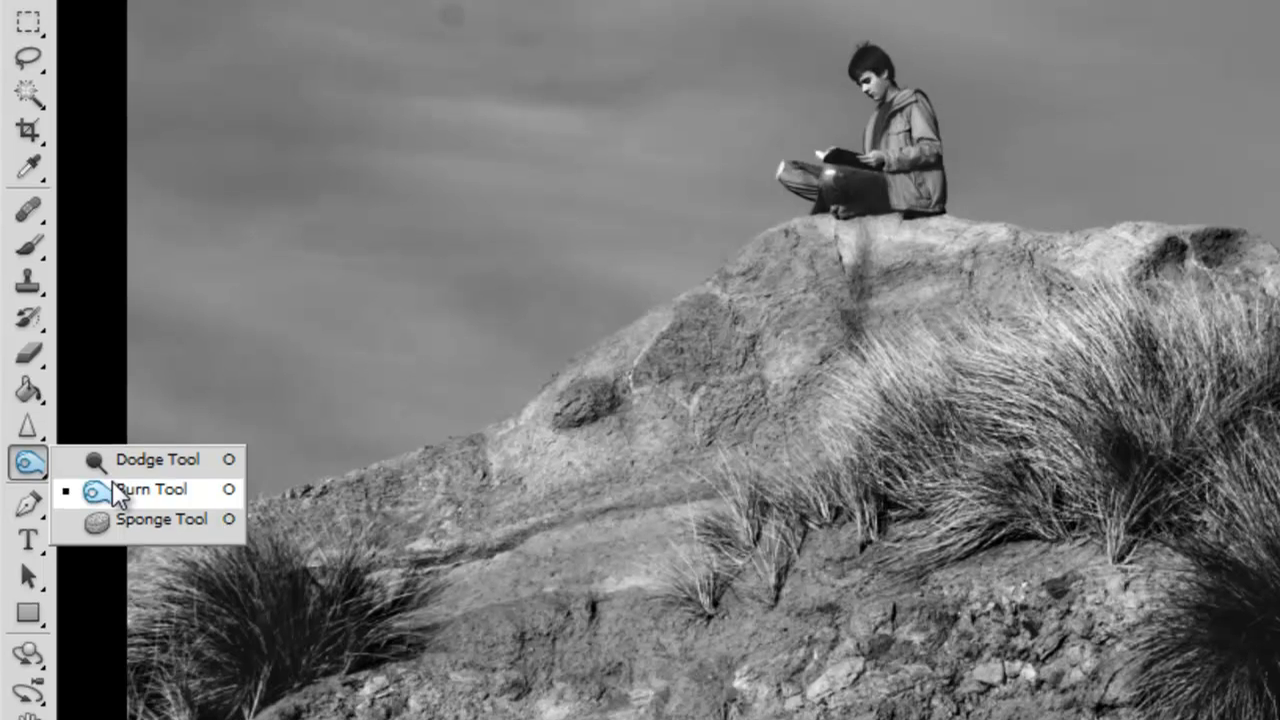
pyautogui.click(112, 481)
pyautogui.click(26, 640)
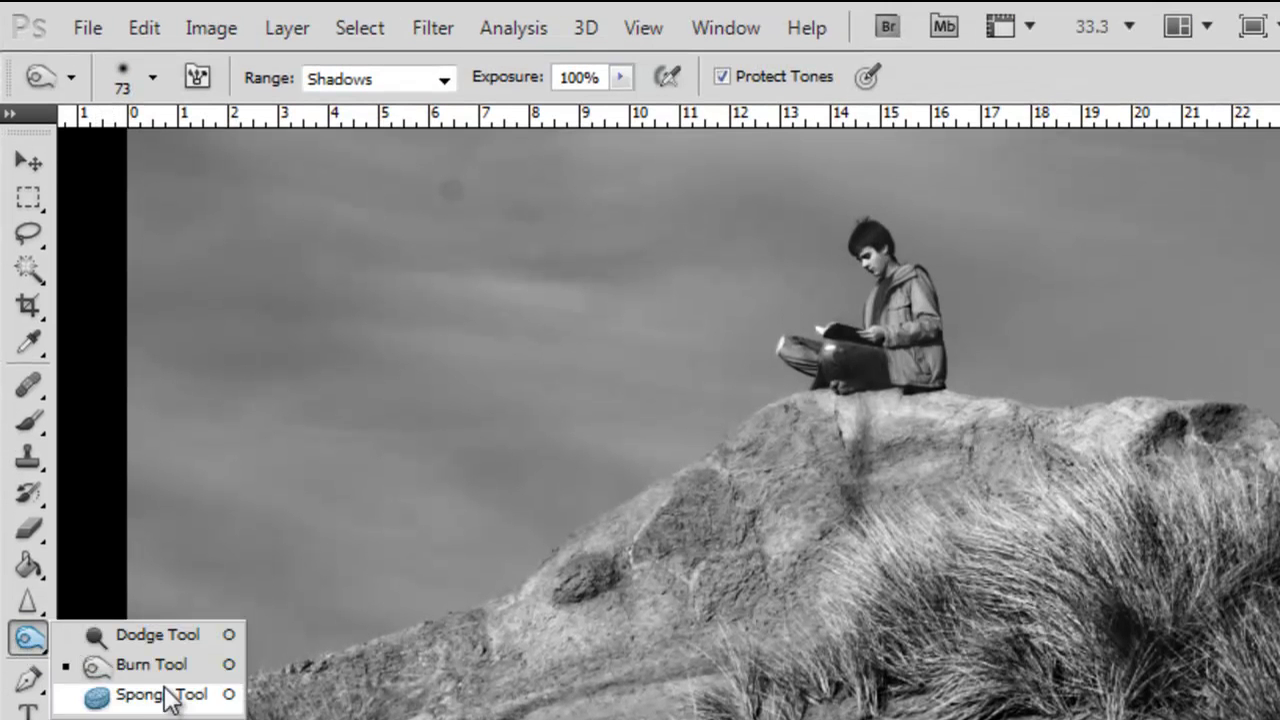
pyautogui.click(166, 676)
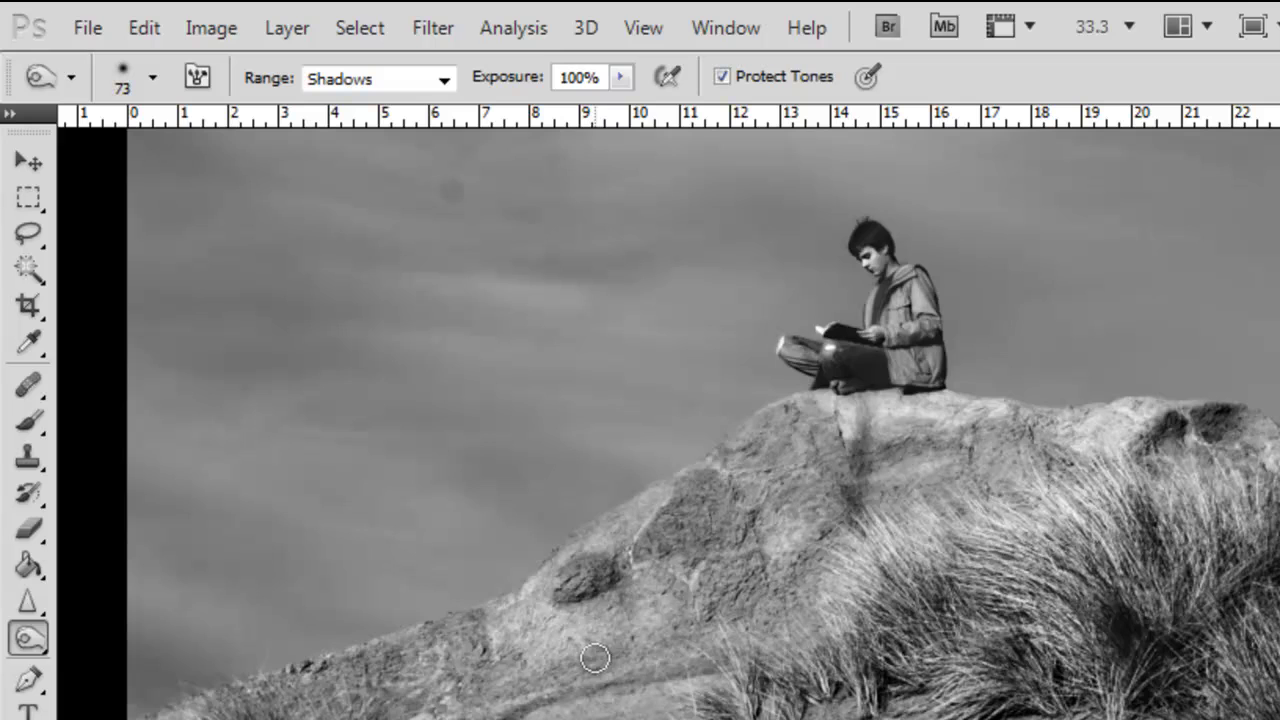
pyautogui.hotkey('ctrl', '+')
pyautogui.hotkey('ctrl', '+')
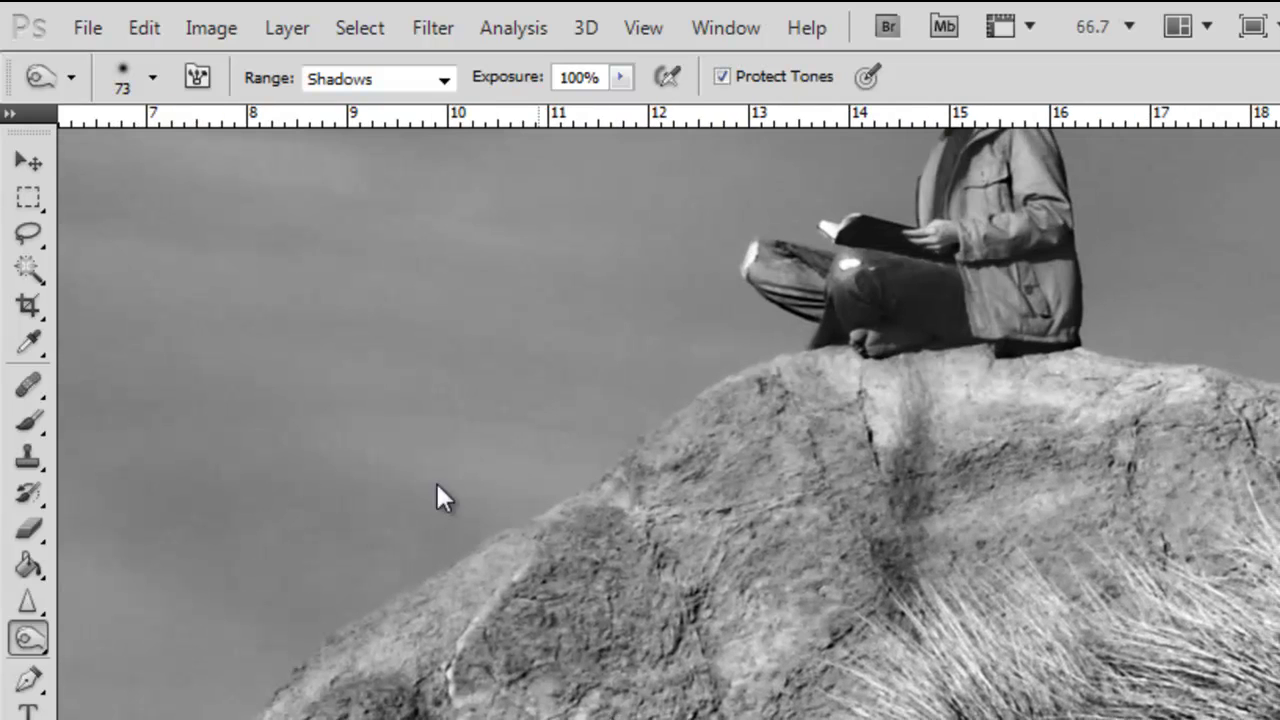
pyautogui.click(445, 80)
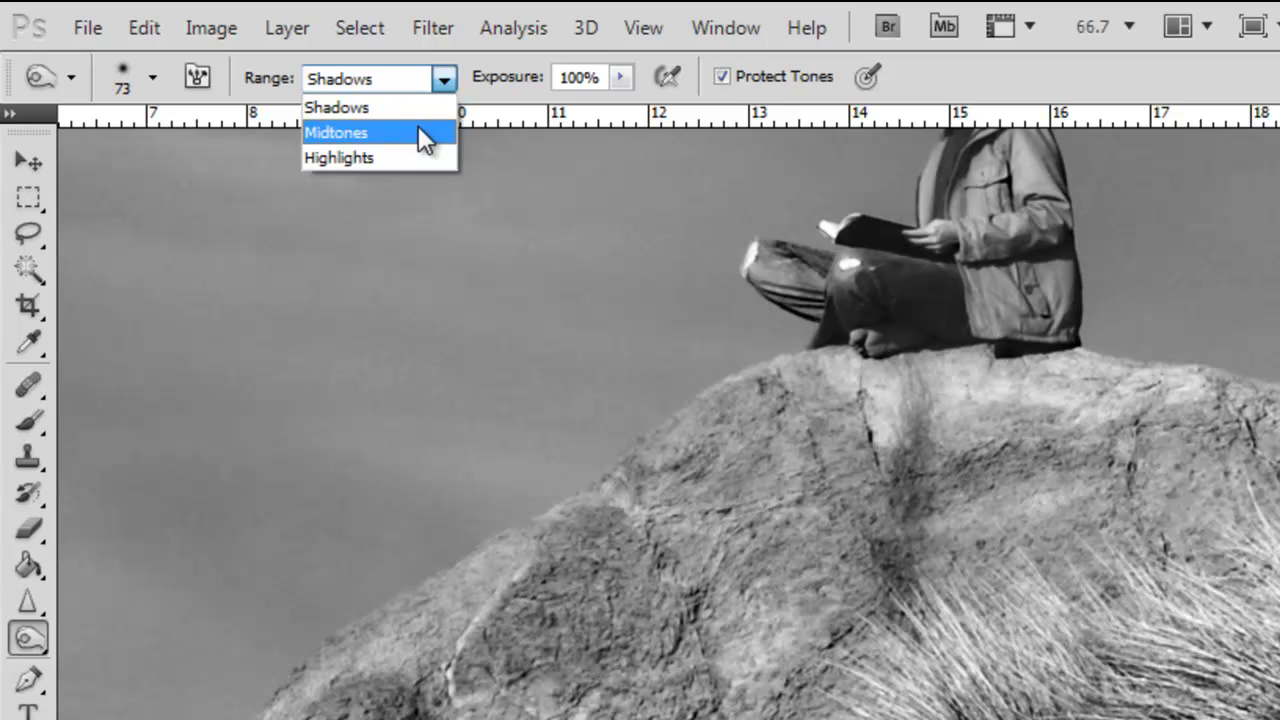
pyautogui.click(418, 110)
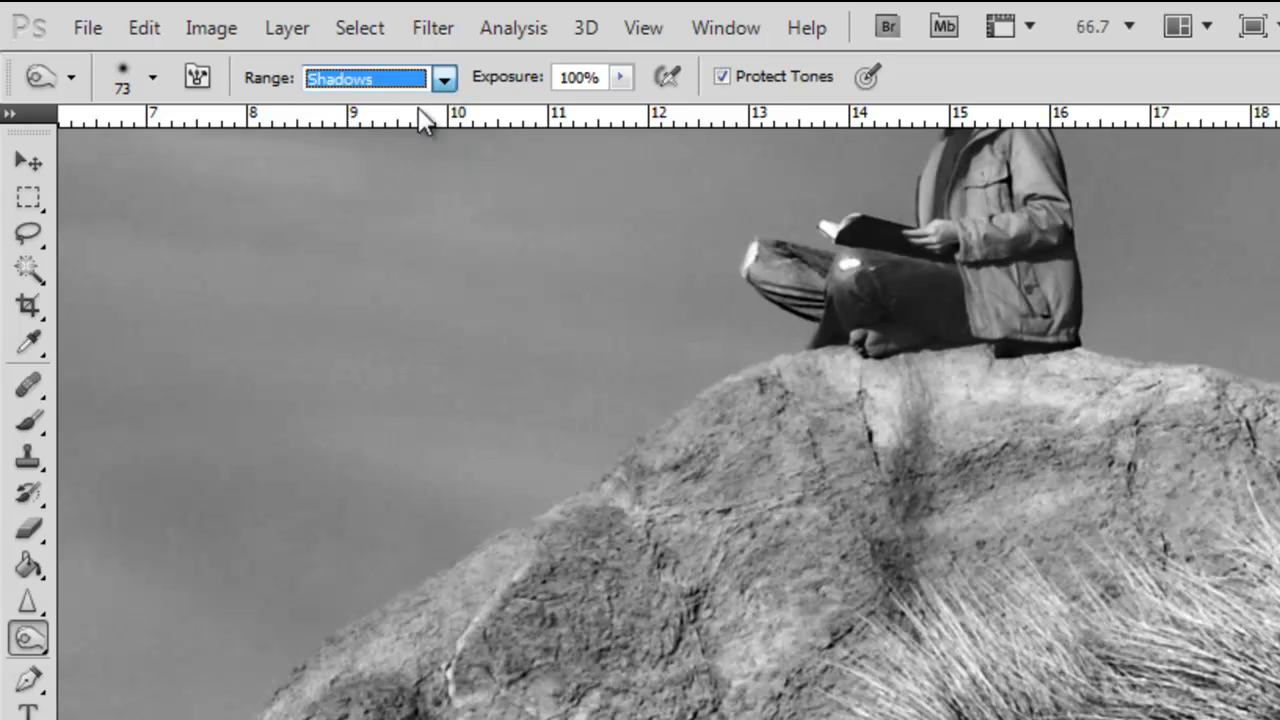
pyautogui.click(626, 77)
pyautogui.moveTo(503, 115); pyautogui.dragTo(490, 113)
pyautogui.click(590, 79)
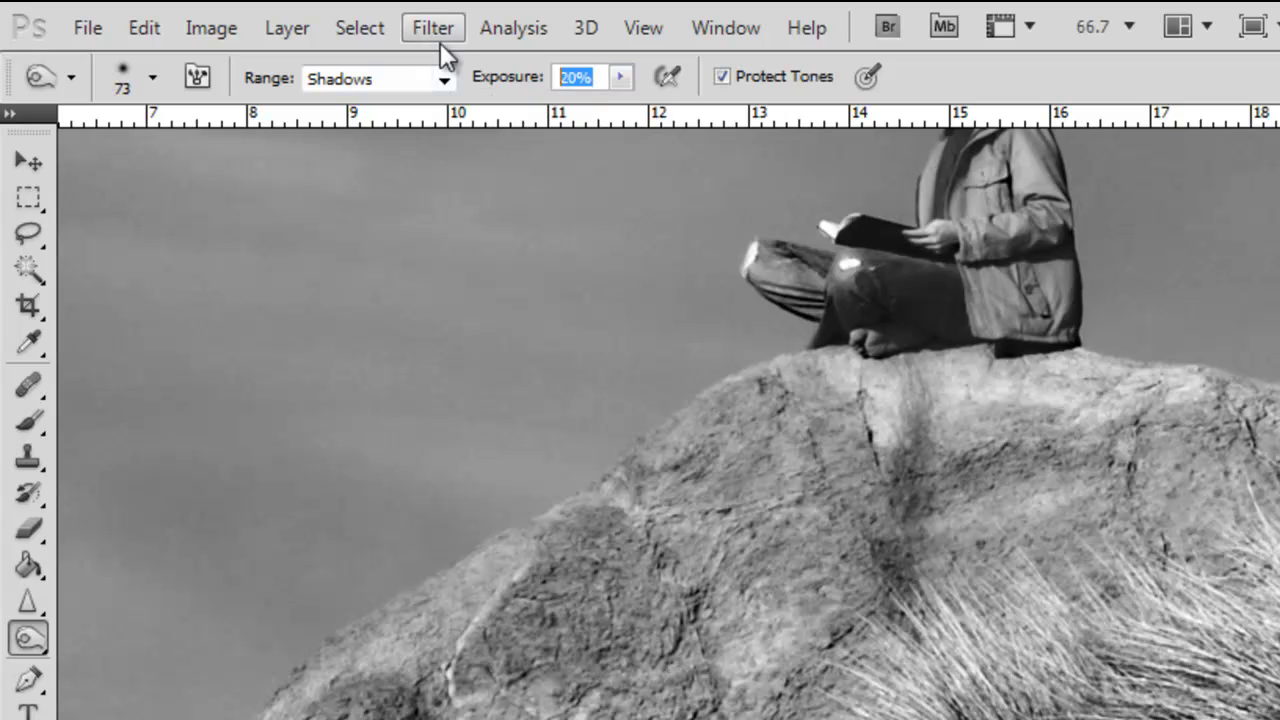
pyautogui.write('15%')
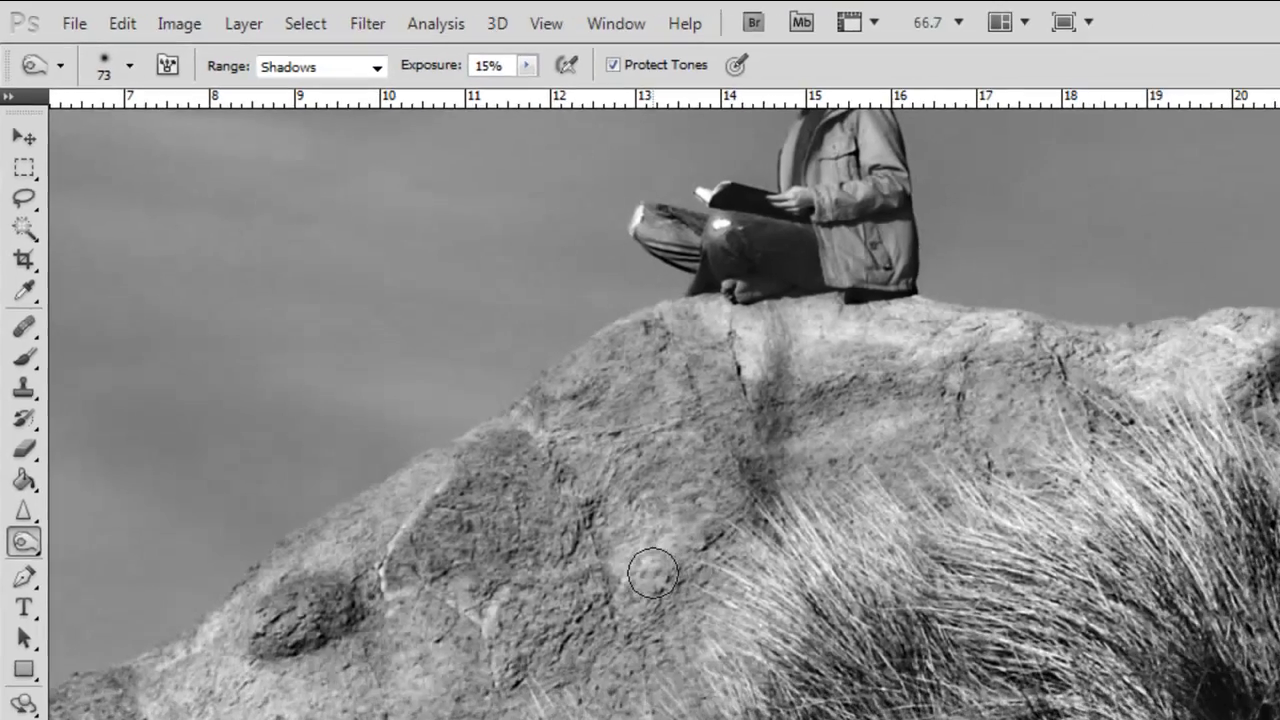
# - Enlarge the Burn brush to 250 px and darken the shadows in the rock face below the boy and around the grass clumps
pyautogui.moveTo(653, 573)
pyautogui.mouseDown()
pyautogui.moveTo(649, 487)
pyautogui.moveTo(676, 469)
pyautogui.mouseUp()
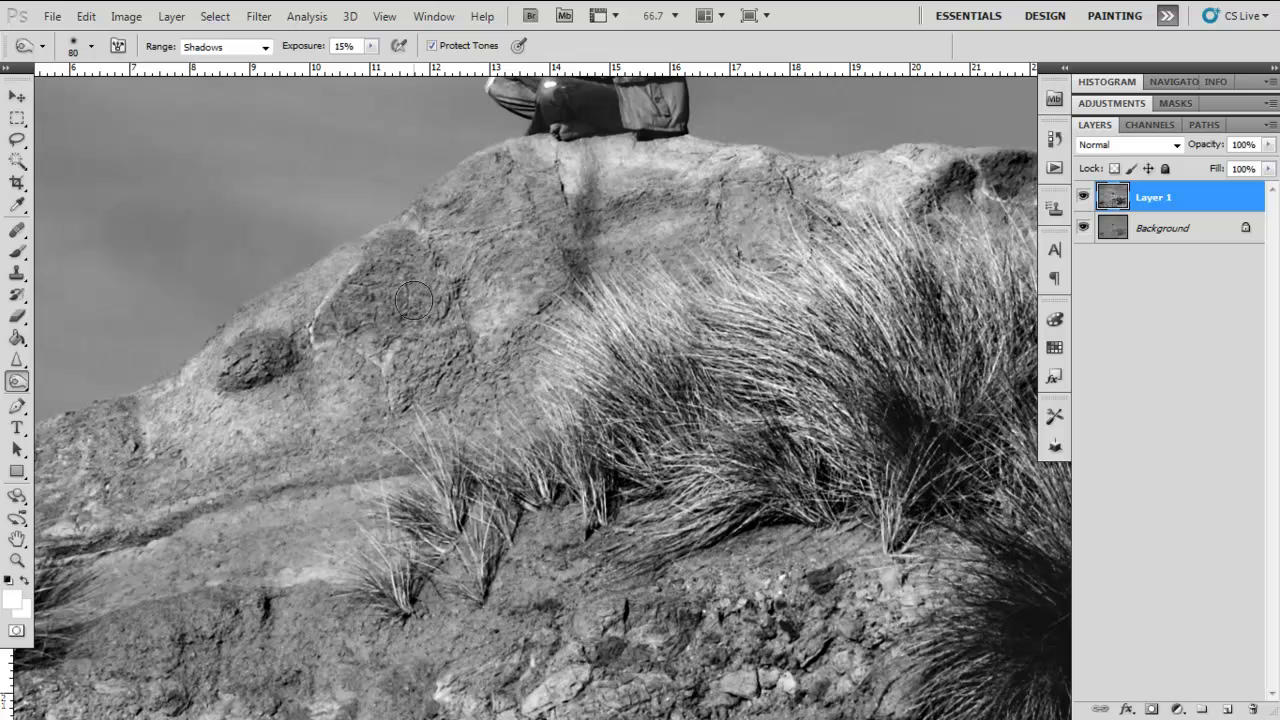
pyautogui.press(']')
pyautogui.press(']')
pyautogui.press(']')
pyautogui.press(']')
pyautogui.press(']')
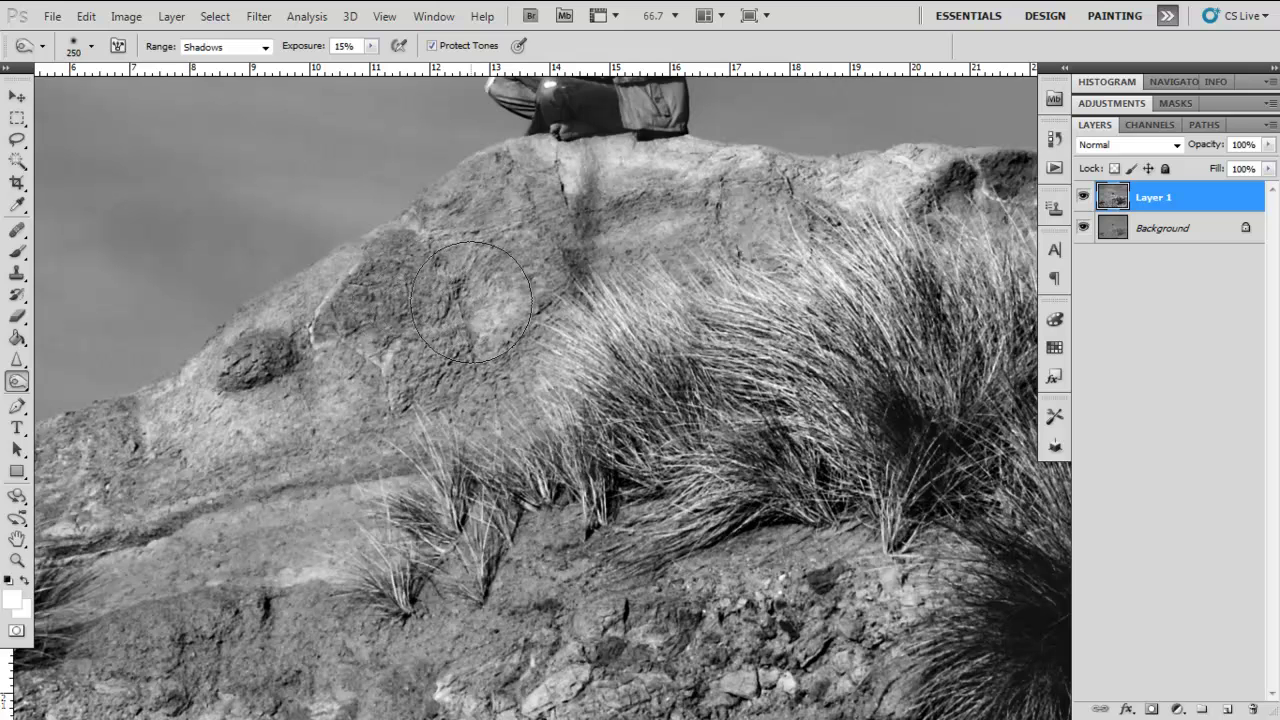
pyautogui.moveTo(560, 240)
pyautogui.mouseDown()
pyautogui.moveTo(643, 206)
pyautogui.moveTo(521, 272)
pyautogui.mouseUp()
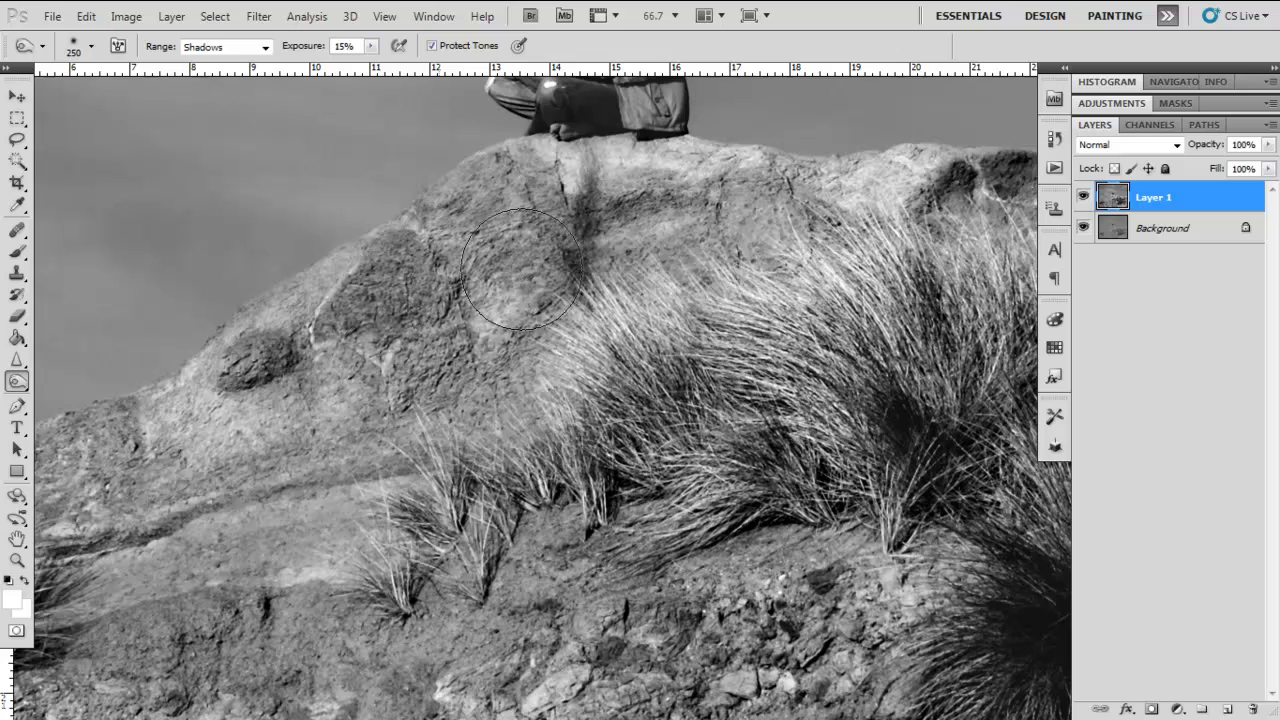
pyautogui.moveTo(320, 451); pyautogui.dragTo(557, 349)
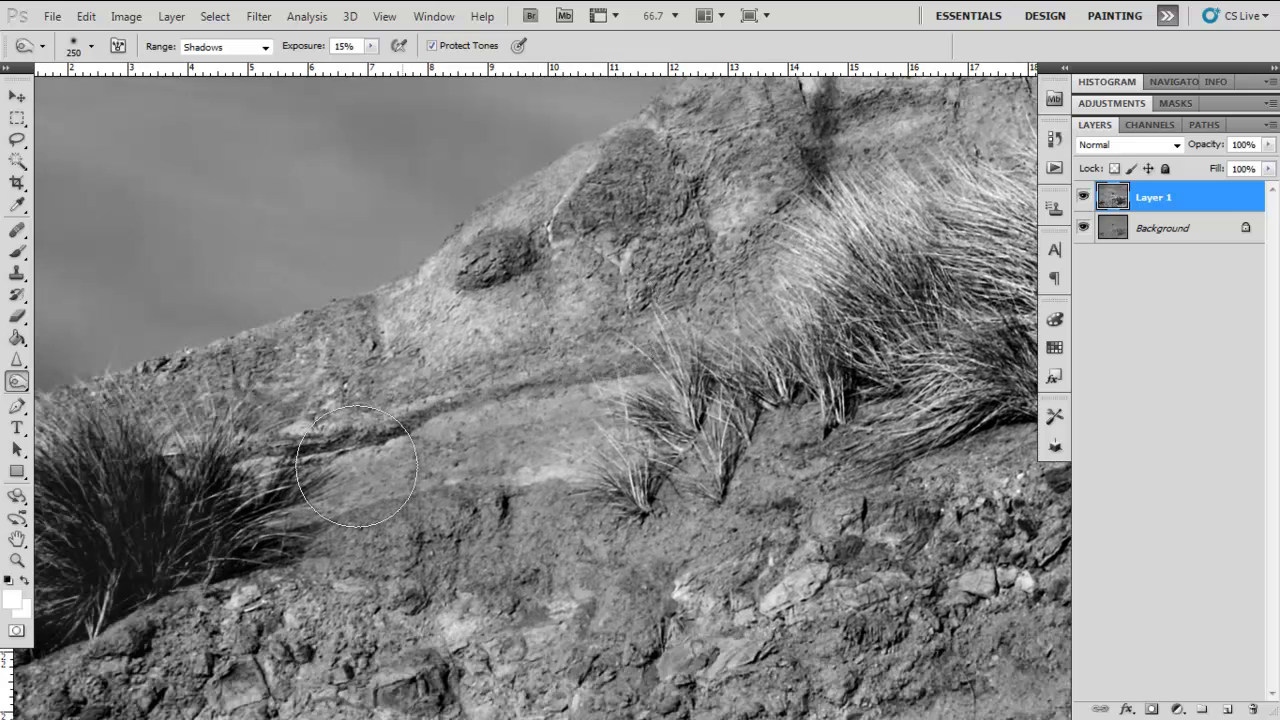
pyautogui.moveTo(605, 245)
pyautogui.mouseDown()
pyautogui.moveTo(678, 236)
pyautogui.moveTo(378, 391)
pyautogui.mouseUp()
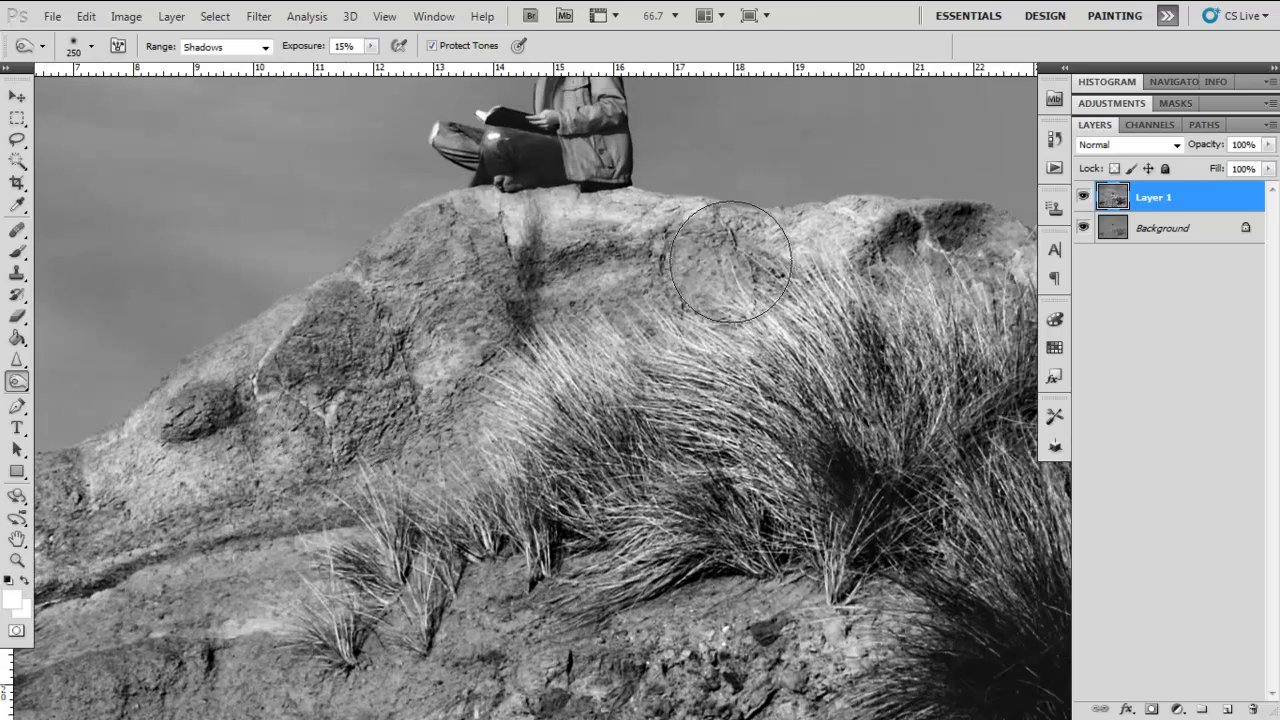
pyautogui.moveTo(657, 421); pyautogui.dragTo(614, 161)
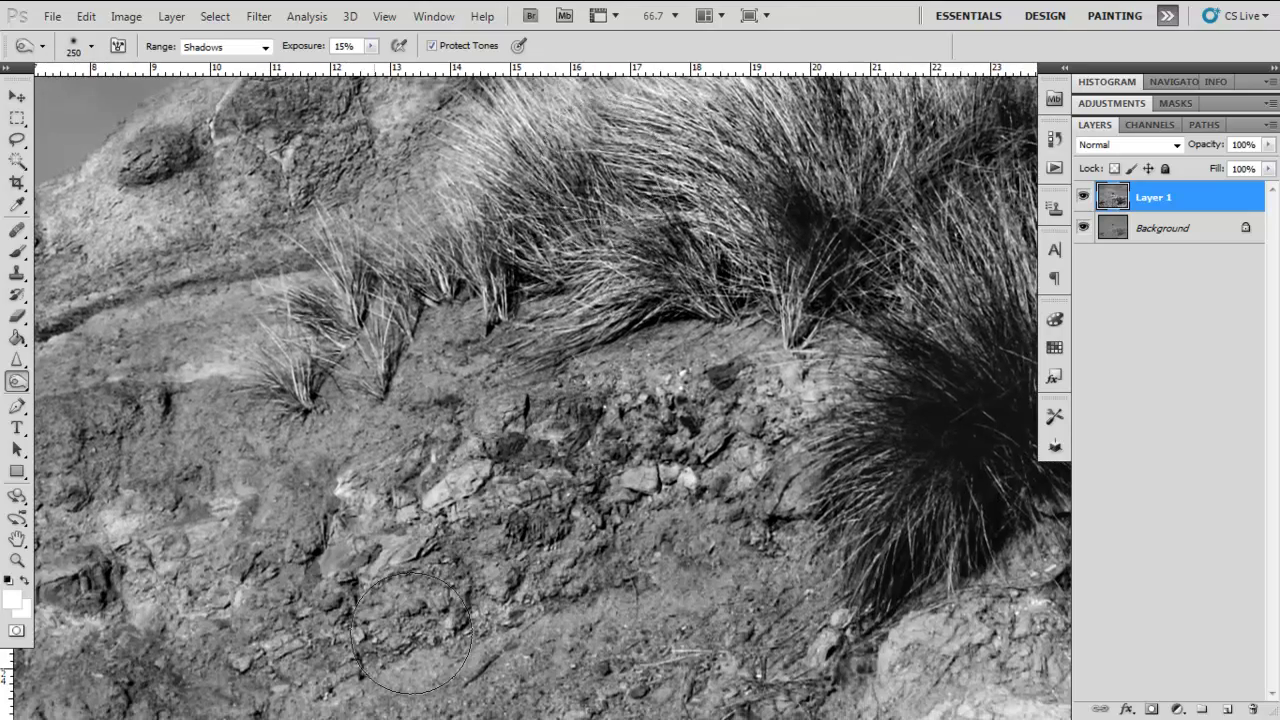
pyautogui.moveTo(383, 610)
pyautogui.mouseDown()
pyautogui.moveTo(555, 385)
pyautogui.moveTo(375, 433)
pyautogui.moveTo(230, 340)
pyautogui.moveTo(423, 190)
pyautogui.moveTo(400, 330)
pyautogui.mouseUp()
# - Enlarge the Burn brush to 500 px and darken the shadows across the lower rocky slope in broad strokes
pyautogui.hotkey('ctrl', '-')
pyautogui.hotkey('ctrl', '-')
pyautogui.hotkey('ctrl', '-')
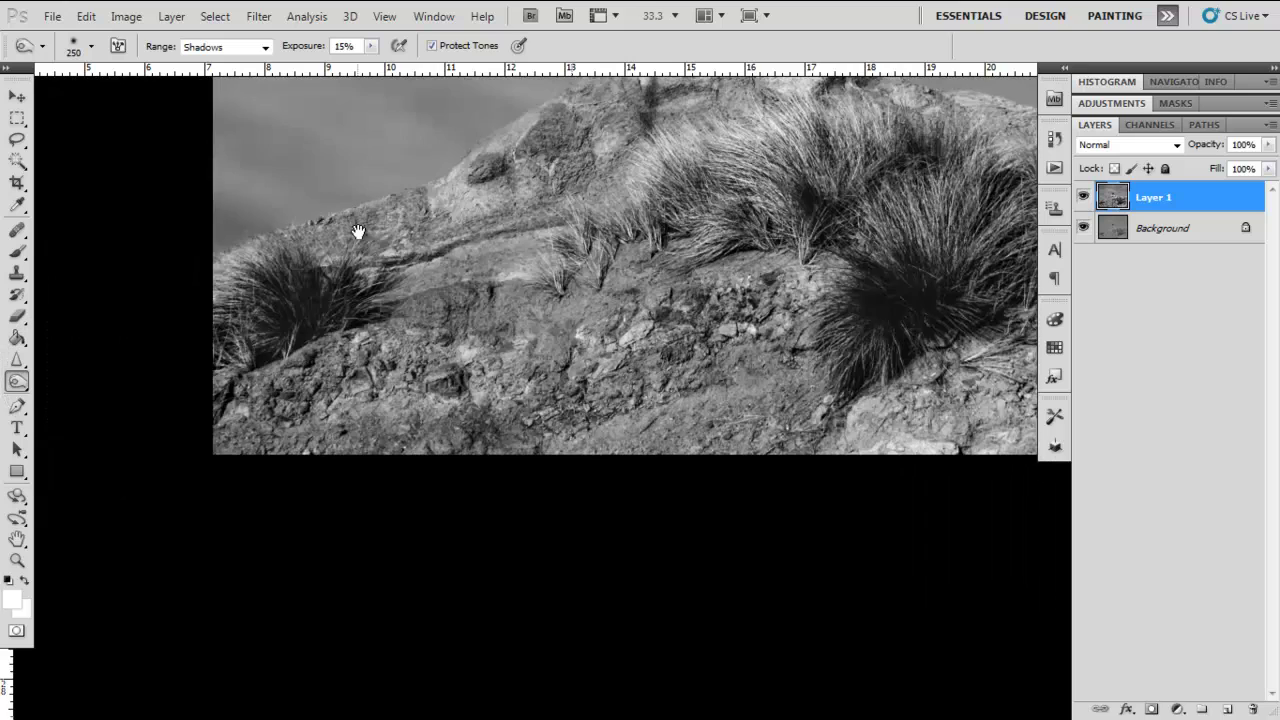
pyautogui.scroll(-5, 463, 243)
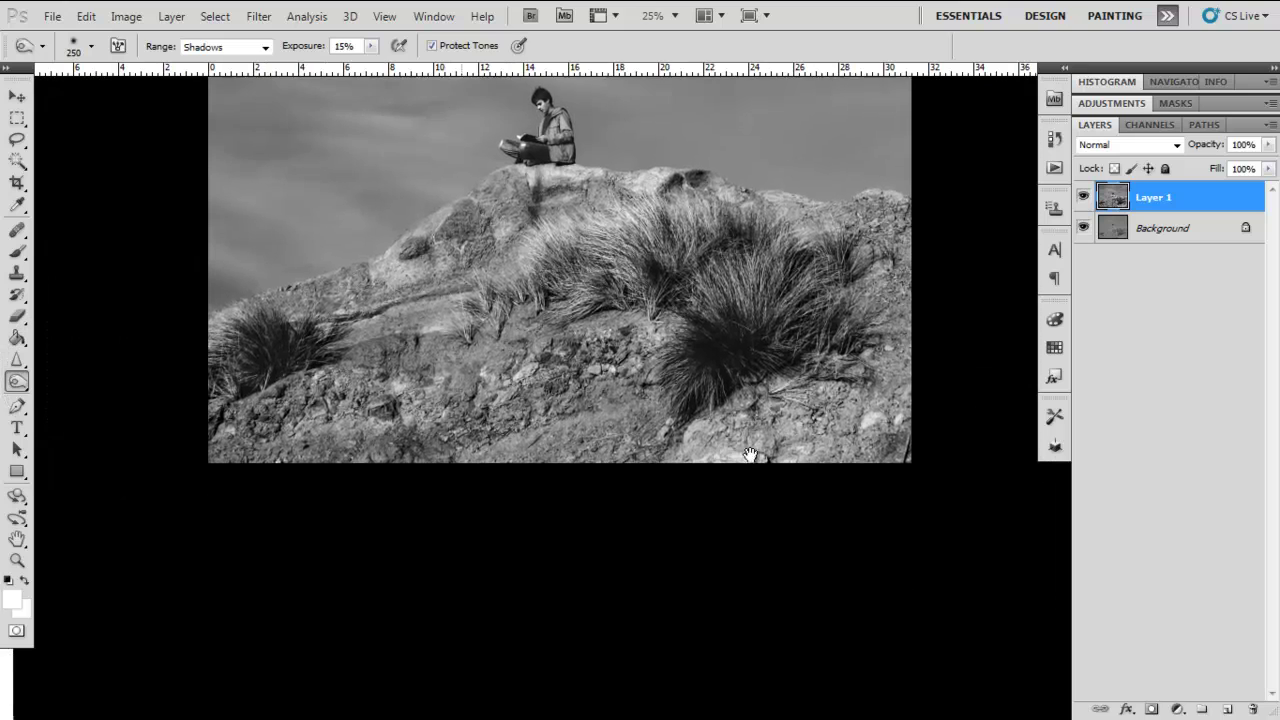
pyautogui.scroll(4, 642, 525)
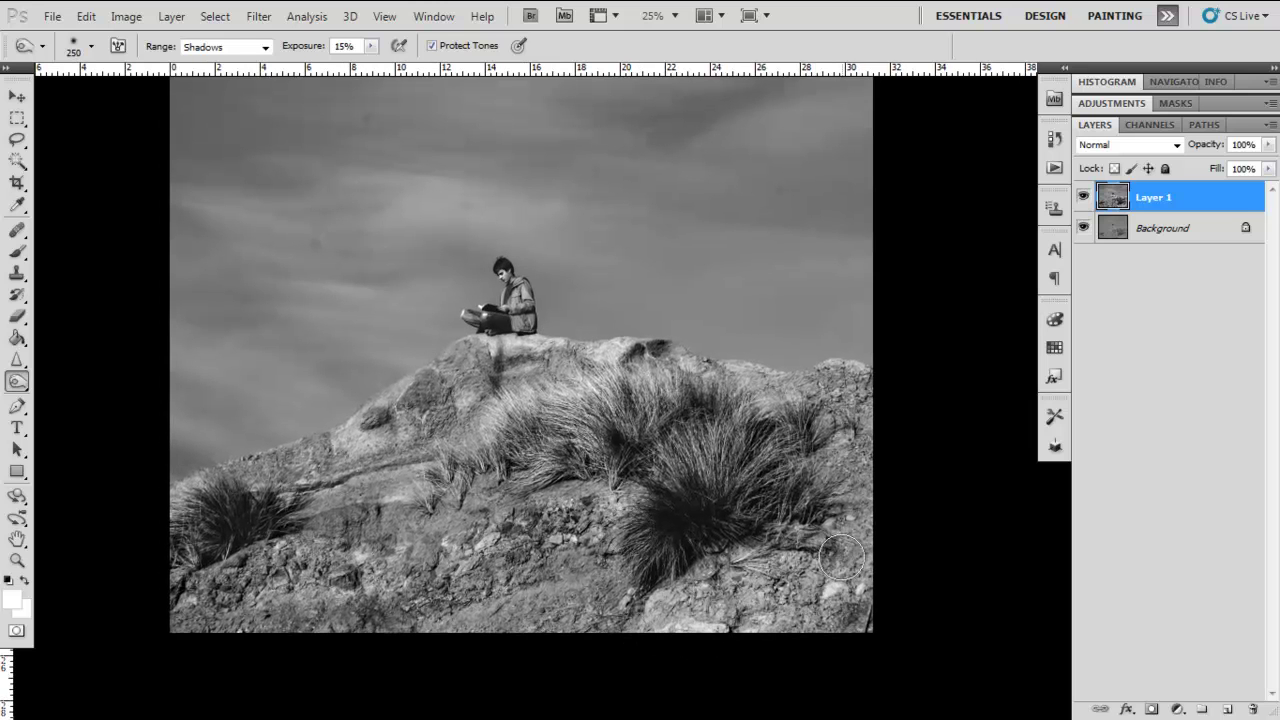
pyautogui.press(']')
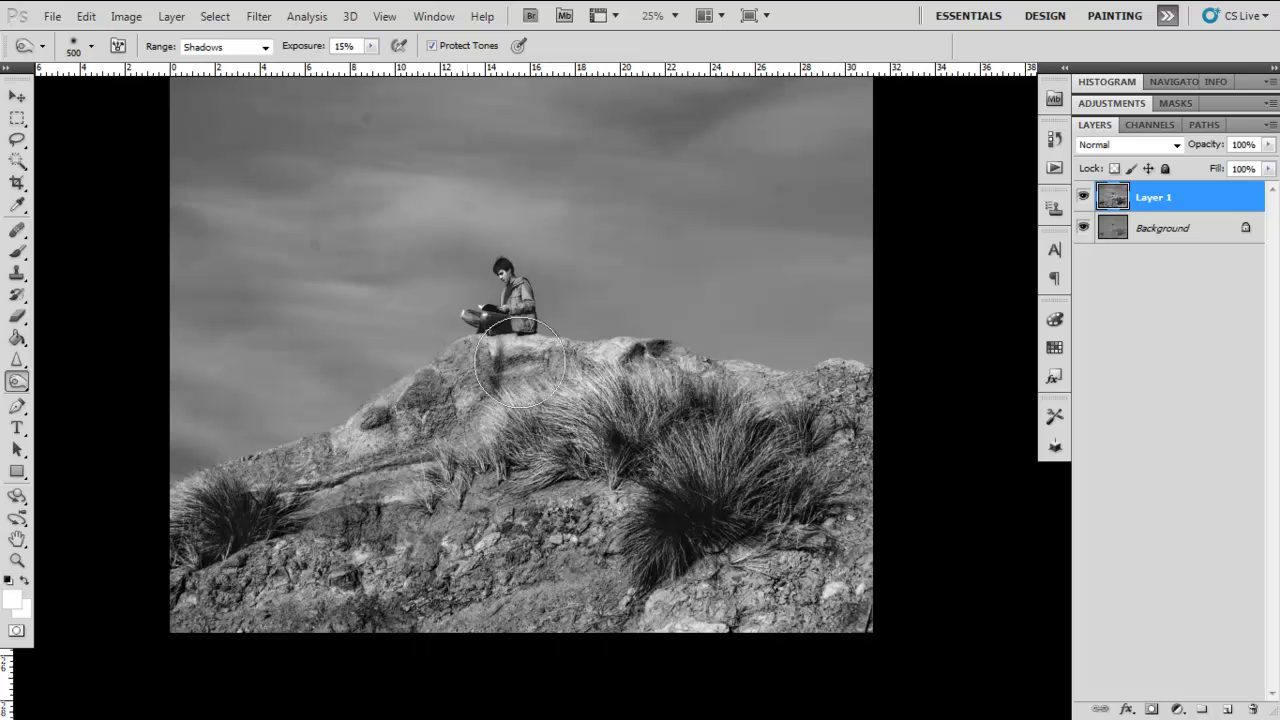
pyautogui.moveTo(313, 565)
pyautogui.mouseDown()
pyautogui.moveTo(325, 608)
pyautogui.moveTo(325, 596)
pyautogui.moveTo(217, 614)
pyautogui.moveTo(437, 601)
pyautogui.moveTo(484, 624)
pyautogui.moveTo(852, 608)
pyautogui.moveTo(375, 613)
pyautogui.moveTo(342, 595)
pyautogui.moveTo(413, 419)
pyautogui.moveTo(474, 388)
pyautogui.moveTo(358, 502)
pyautogui.moveTo(292, 628)
pyautogui.moveTo(236, 656)
pyautogui.moveTo(359, 622)
pyautogui.moveTo(704, 634)
pyautogui.moveTo(837, 609)
pyautogui.mouseUp()
pyautogui.moveTo(335, 454); pyautogui.dragTo(345, 468)
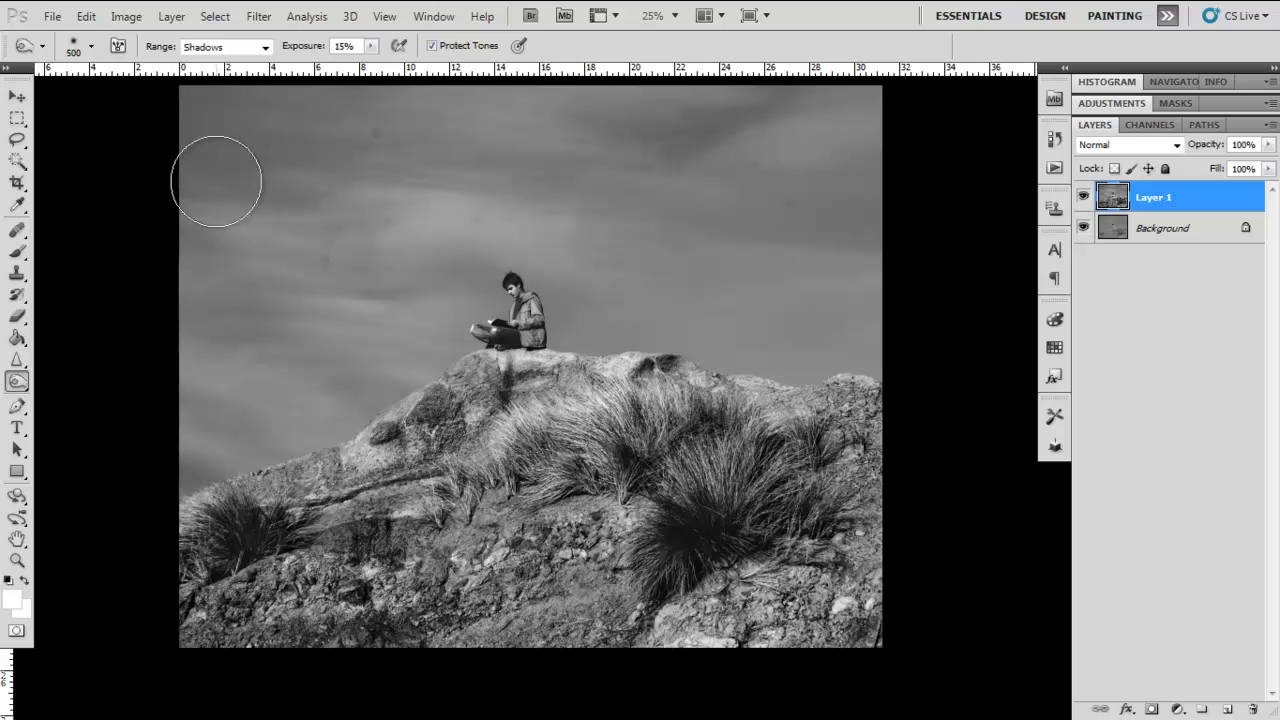
# - Change the burn range to Midtones and darken the rocky foreground below the grass clumps
pyautogui.click(237, 50)
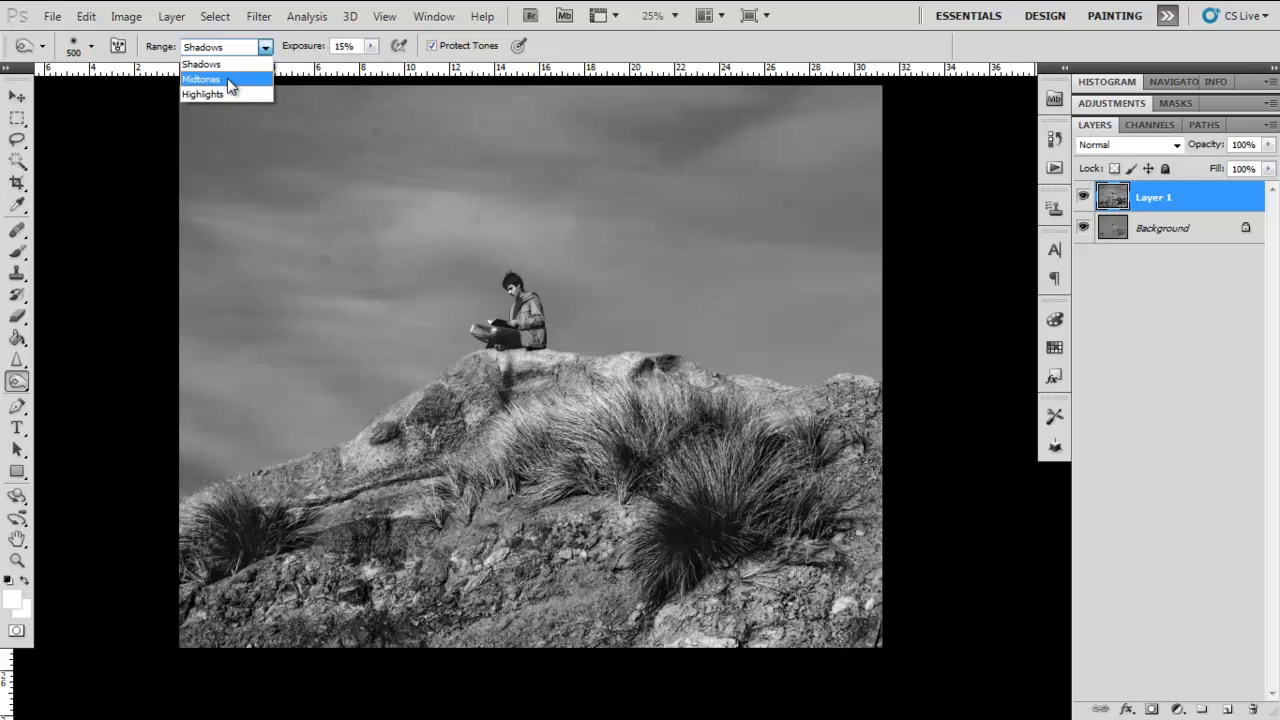
pyautogui.click(229, 79)
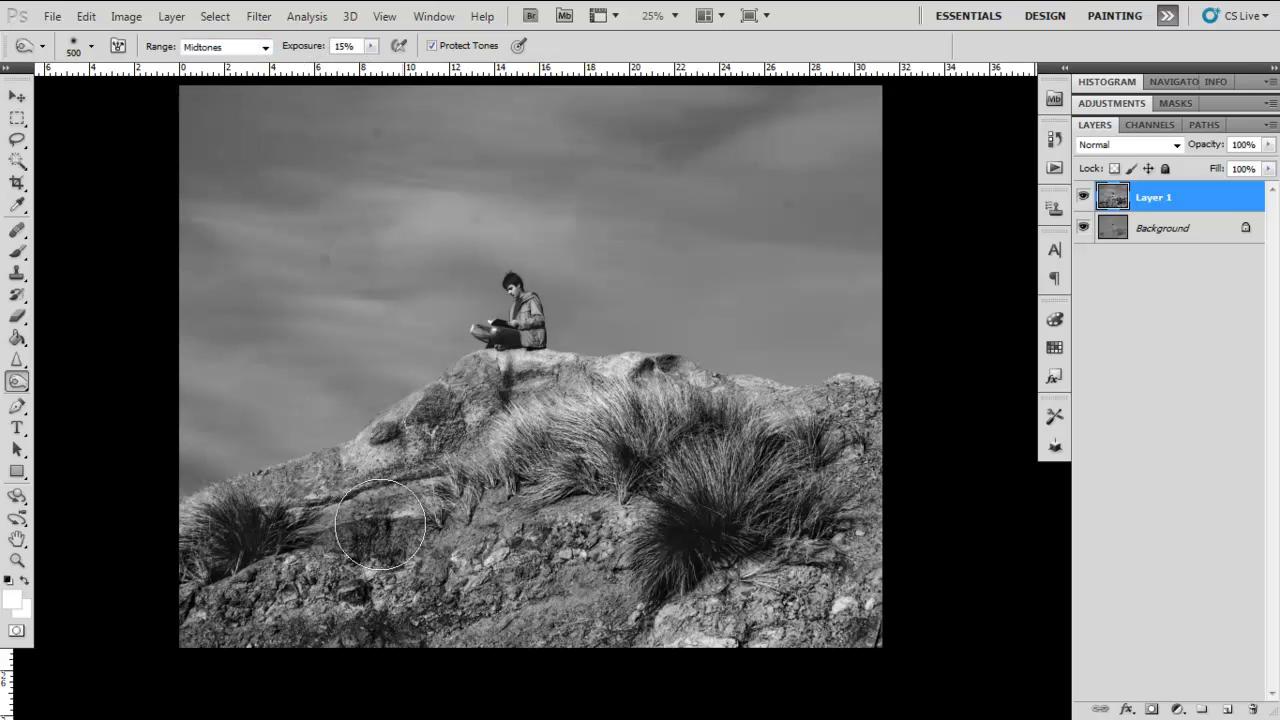
pyautogui.moveTo(355, 513)
pyautogui.mouseDown()
pyautogui.moveTo(352, 575)
pyautogui.moveTo(491, 548)
pyautogui.moveTo(387, 590)
pyautogui.moveTo(246, 592)
pyautogui.moveTo(317, 602)
pyautogui.moveTo(527, 554)
pyautogui.moveTo(595, 490)
pyautogui.moveTo(494, 444)
pyautogui.moveTo(557, 438)
pyautogui.moveTo(548, 407)
pyautogui.moveTo(472, 453)
pyautogui.moveTo(556, 610)
pyautogui.moveTo(578, 626)
pyautogui.moveTo(817, 581)
pyautogui.moveTo(597, 653)
pyautogui.moveTo(629, 643)
pyautogui.moveTo(496, 647)
pyautogui.moveTo(528, 564)
pyautogui.moveTo(751, 667)
pyautogui.moveTo(696, 652)
pyautogui.moveTo(726, 653)
pyautogui.moveTo(842, 553)
pyautogui.moveTo(821, 429)
pyautogui.moveTo(836, 604)
pyautogui.moveTo(672, 674)
pyautogui.mouseUp()
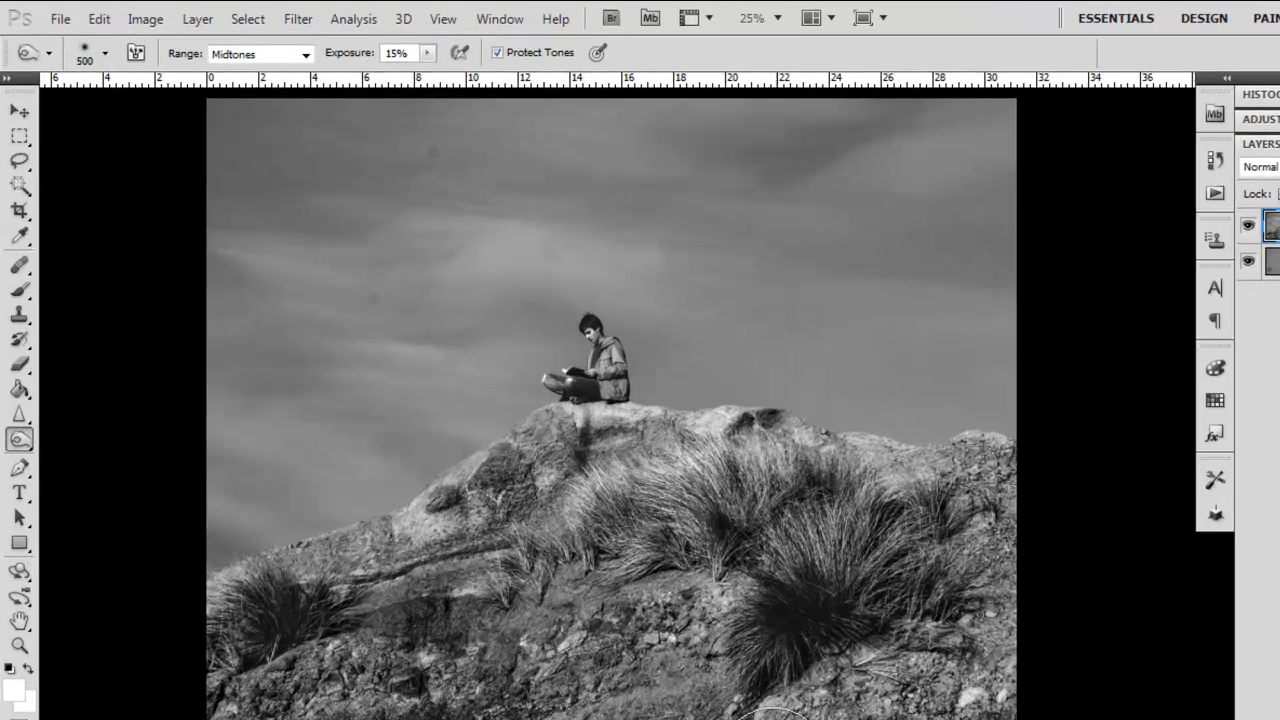
# - Change the burn range to Highlights, reduce the brush to 125 px, and tone down the bright stones along the photo's lower edge
pyautogui.click(274, 54)
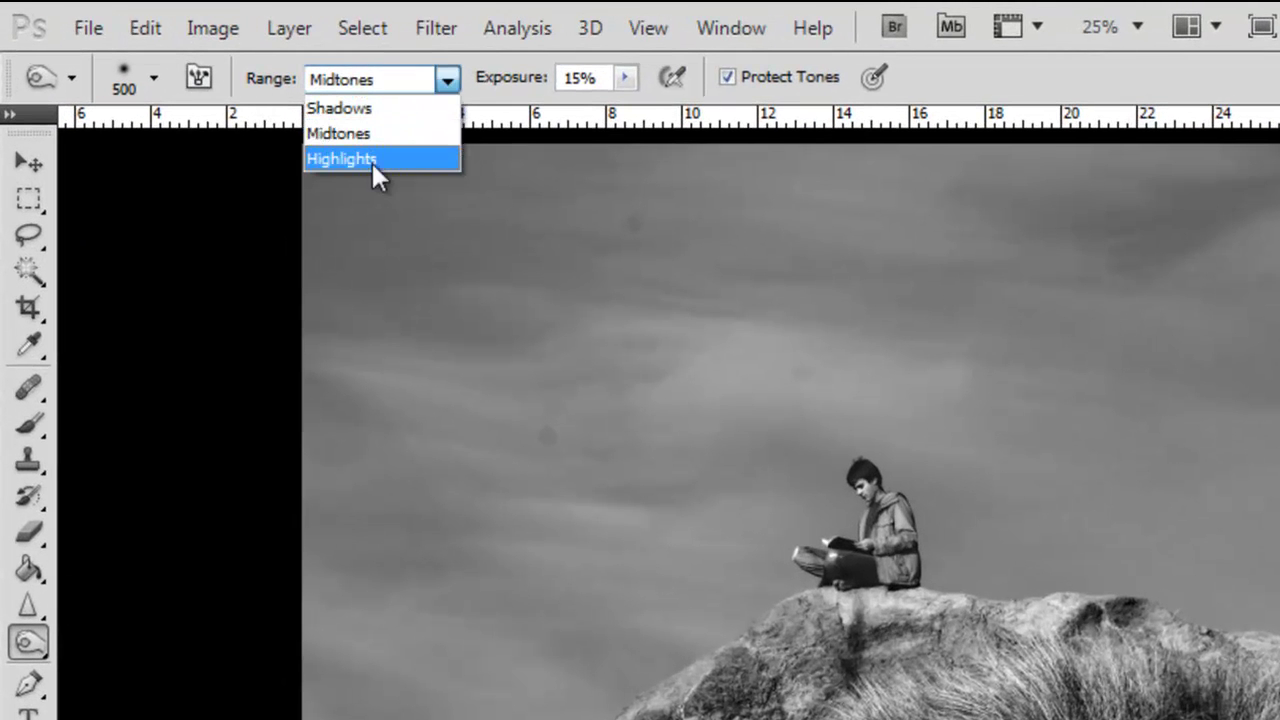
pyautogui.click(369, 157)
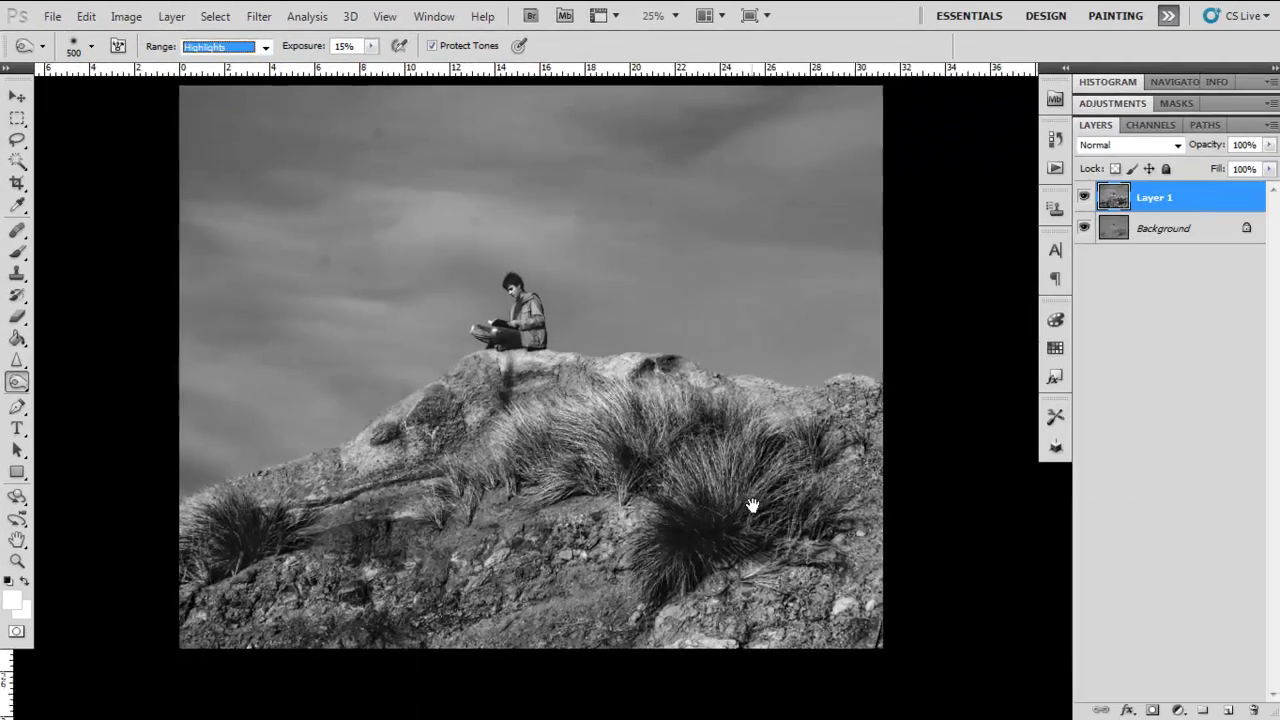
pyautogui.moveTo(748, 506); pyautogui.dragTo(612, 301)
pyautogui.scroll(3, 616, 302)
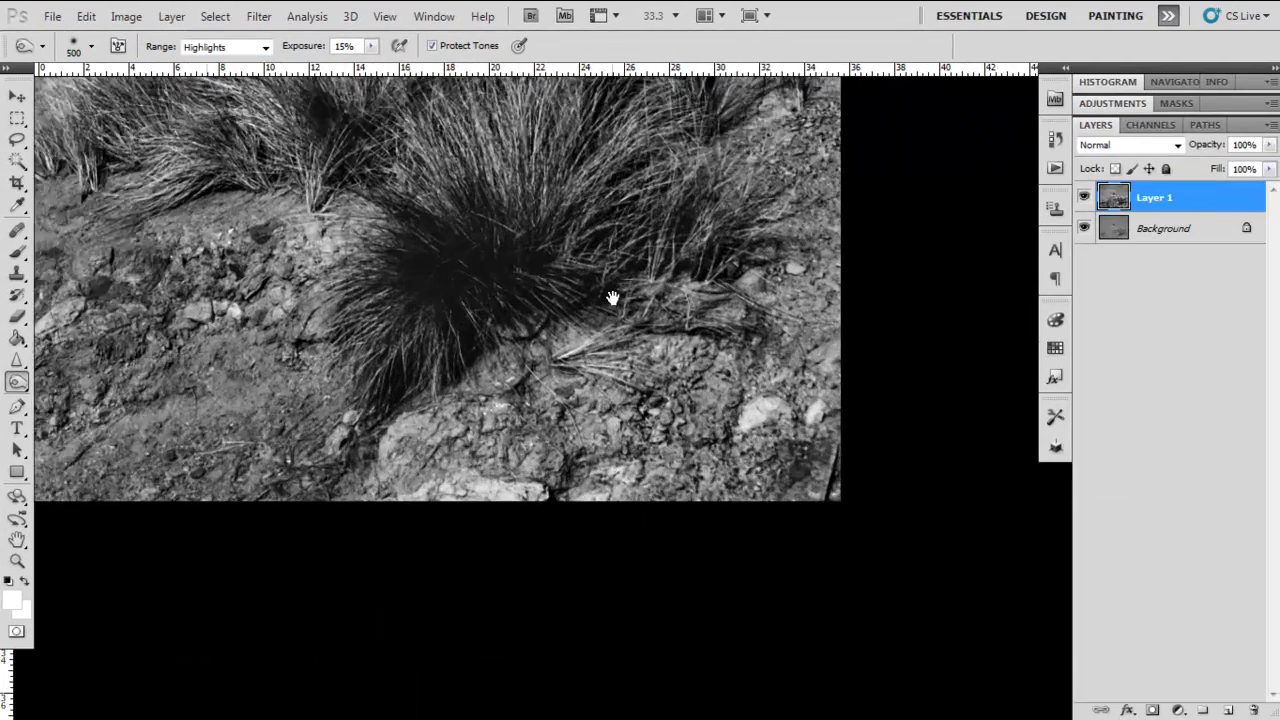
pyautogui.press('[')
pyautogui.press('[')
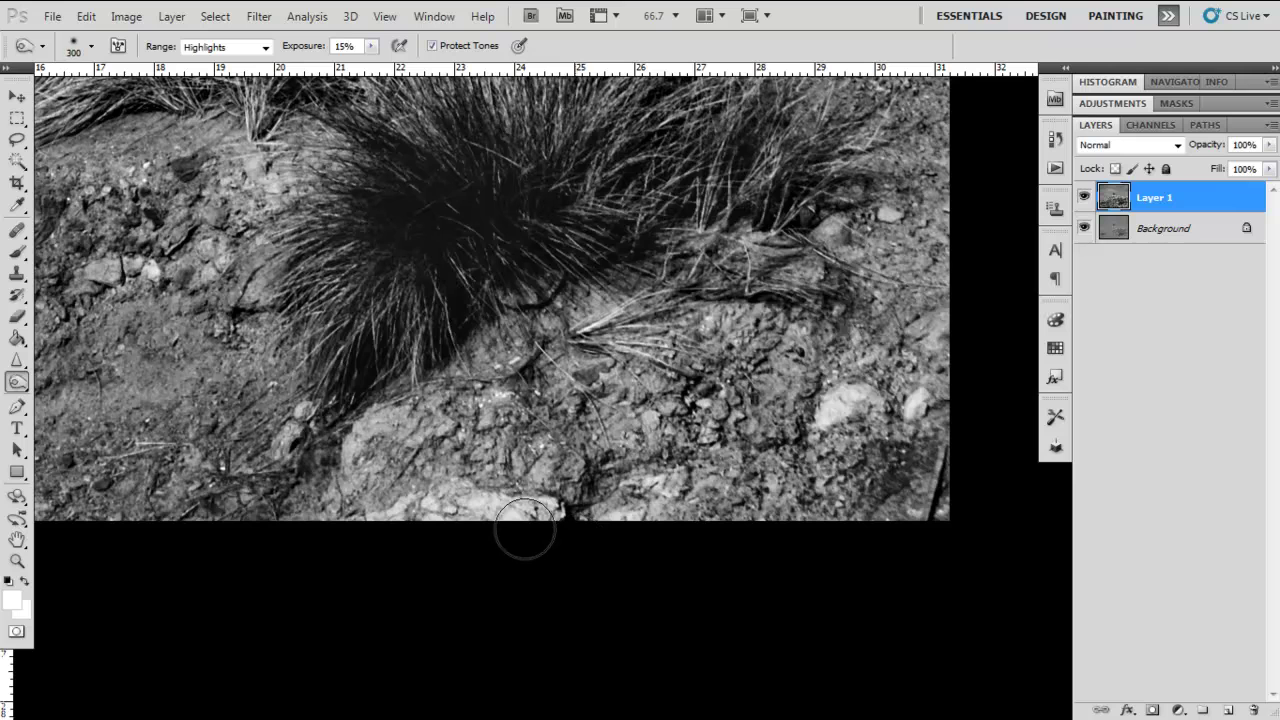
pyautogui.press('[')
pyautogui.press('[')
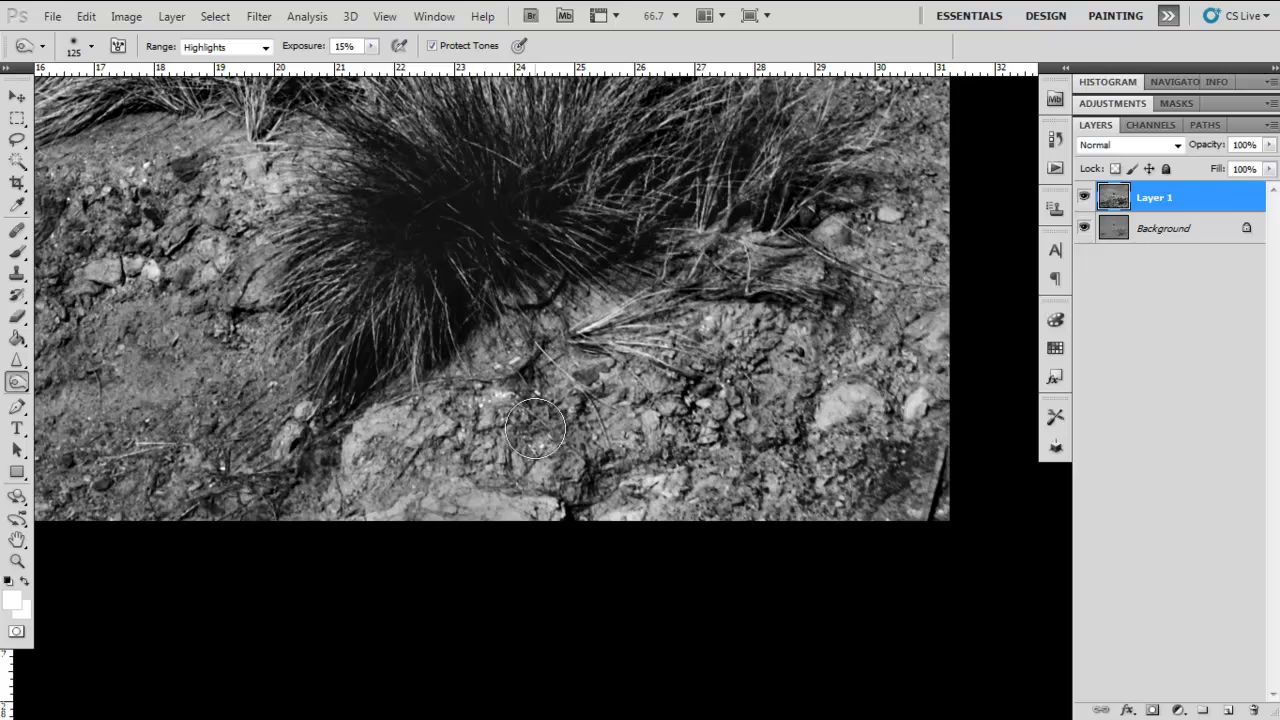
# - Examine the grass clumps, the ridge below the boy and the left slope up close, and review the burning in the wider photo
pyautogui.moveTo(451, 306); pyautogui.dragTo(660, 628)
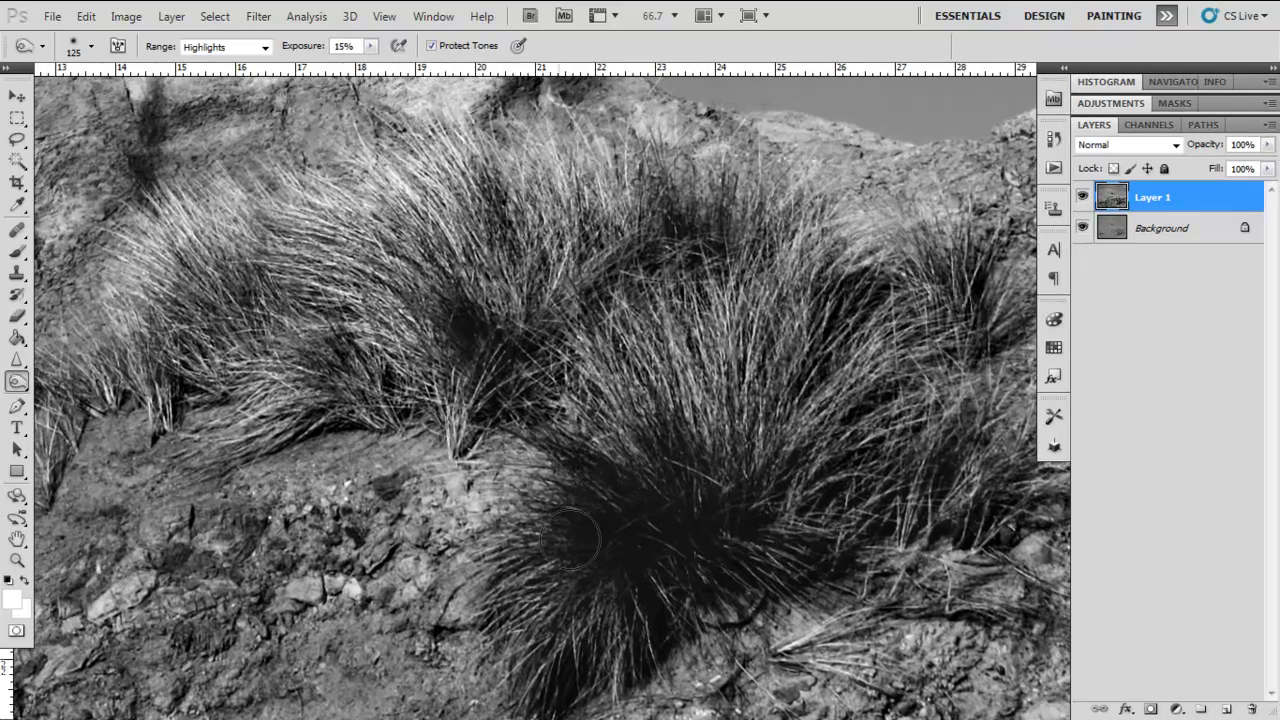
pyautogui.moveTo(478, 380); pyautogui.dragTo(580, 553)
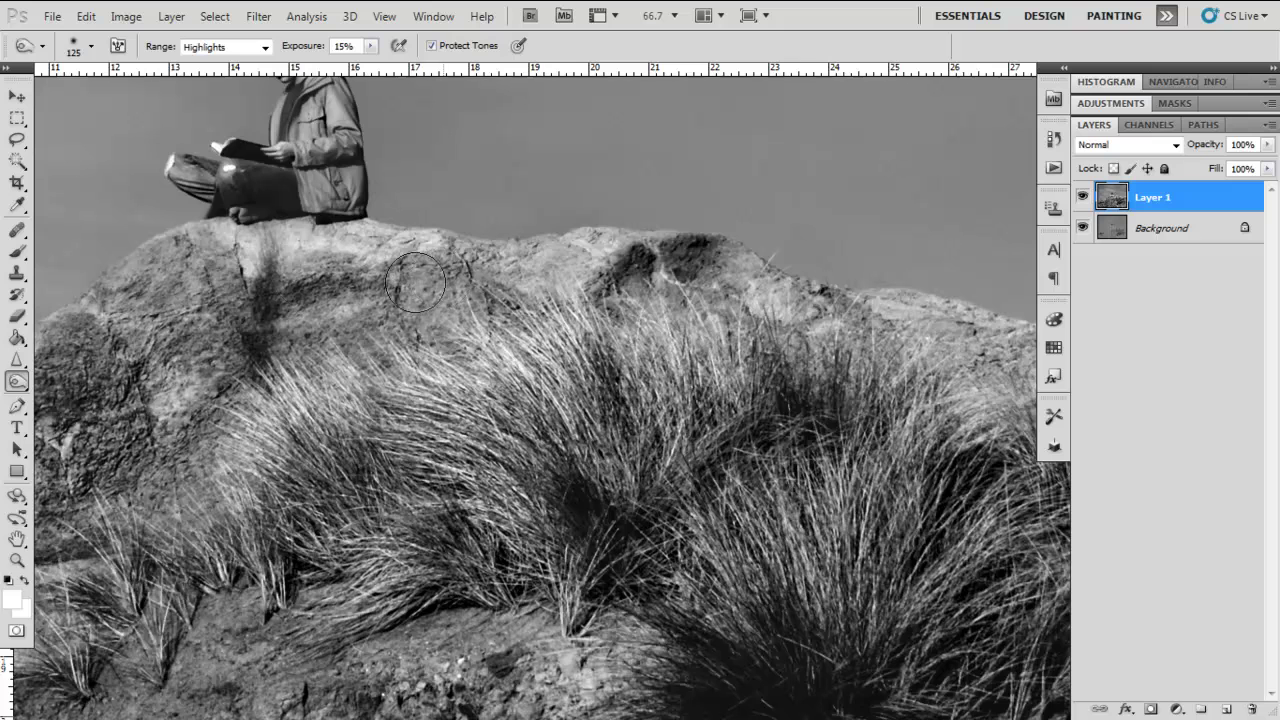
pyautogui.moveTo(214, 285)
pyautogui.mouseDown()
pyautogui.moveTo(594, 285)
pyautogui.moveTo(613, 370)
pyautogui.mouseUp()
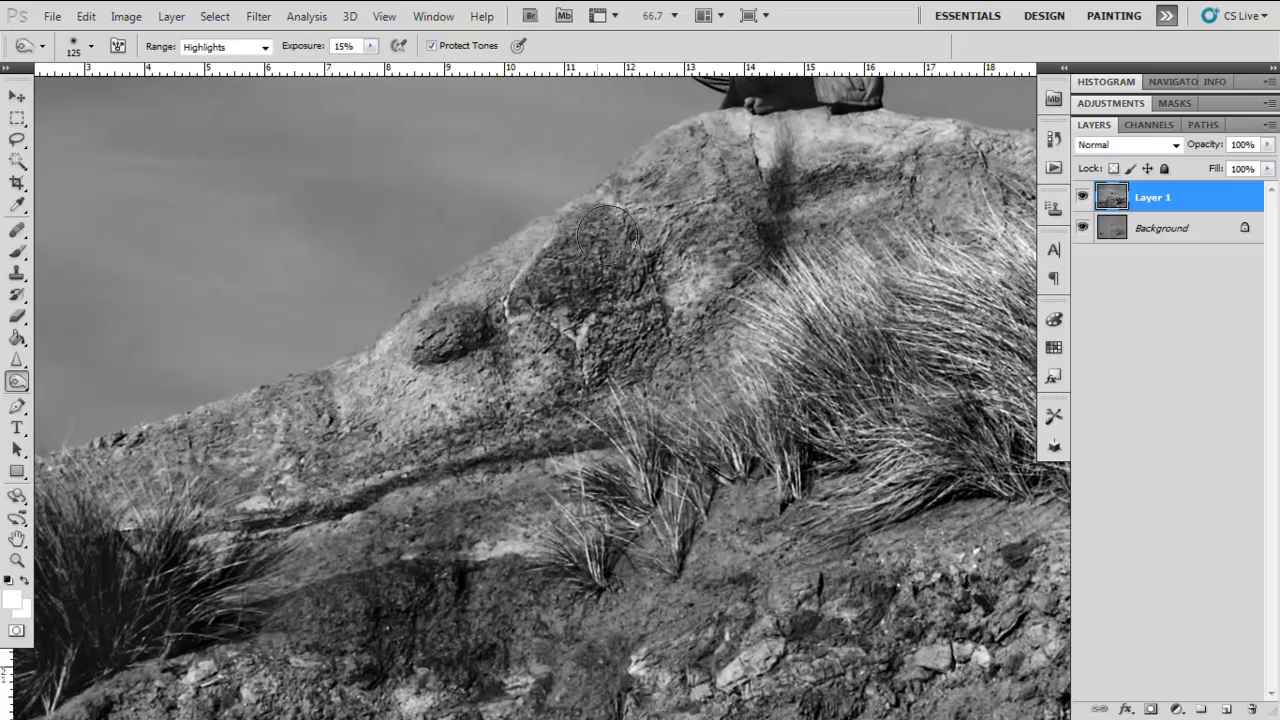
pyautogui.moveTo(304, 484); pyautogui.dragTo(488, 400)
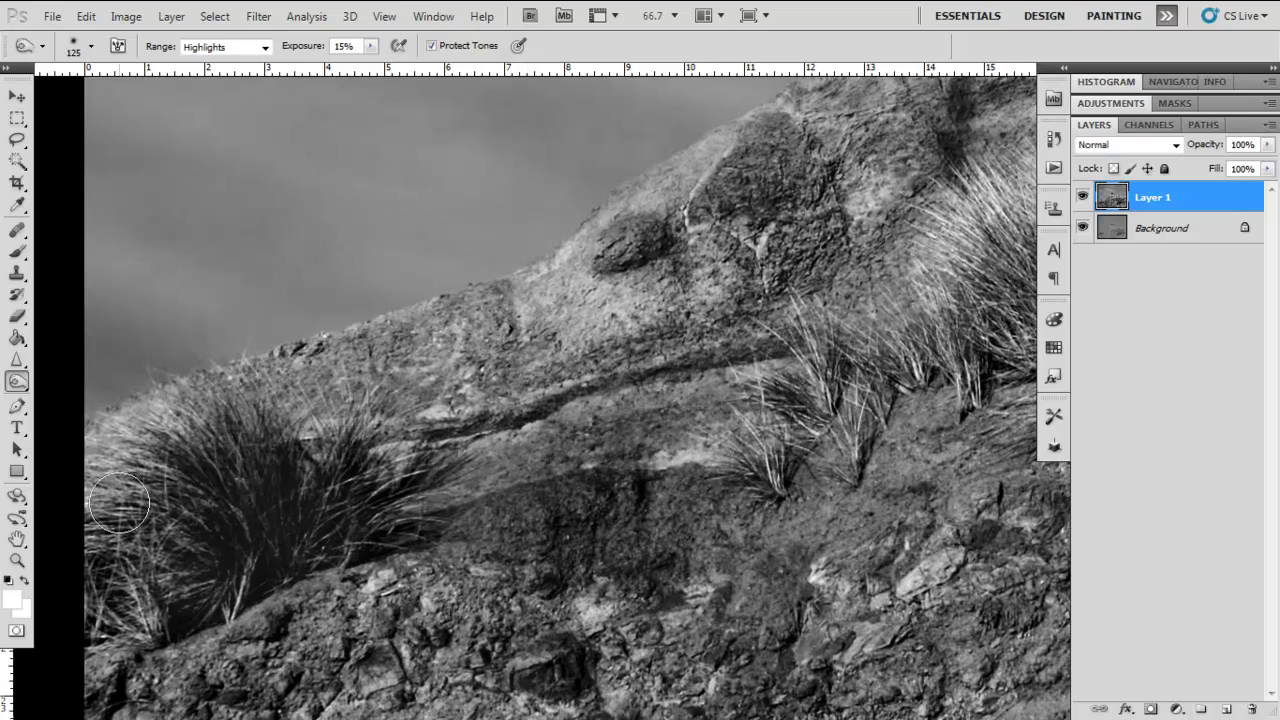
pyautogui.hotkey('ctrl', '-')
pyautogui.hotkey('ctrl', '-')
pyautogui.hotkey('ctrl', '-')
pyautogui.hotkey('ctrl', '+')
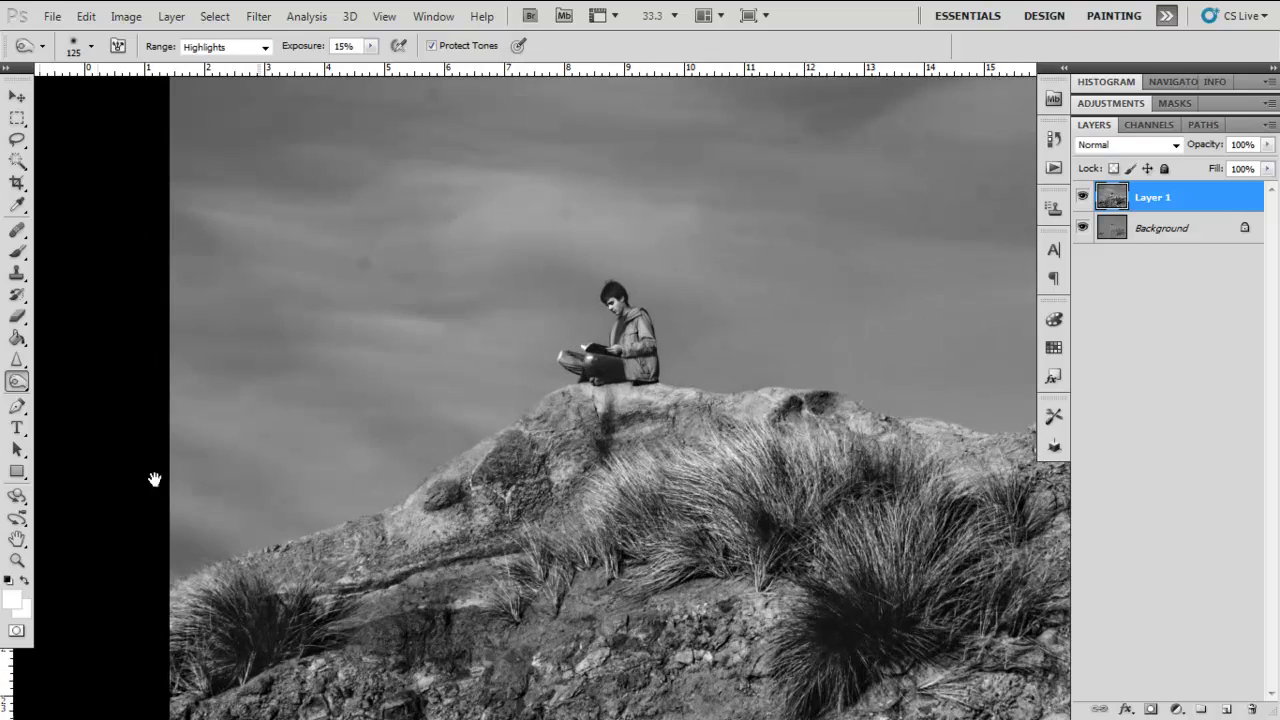
pyautogui.moveTo(501, 295)
pyautogui.mouseDown()
pyautogui.moveTo(434, 340)
pyautogui.moveTo(420, 314)
pyautogui.mouseUp()
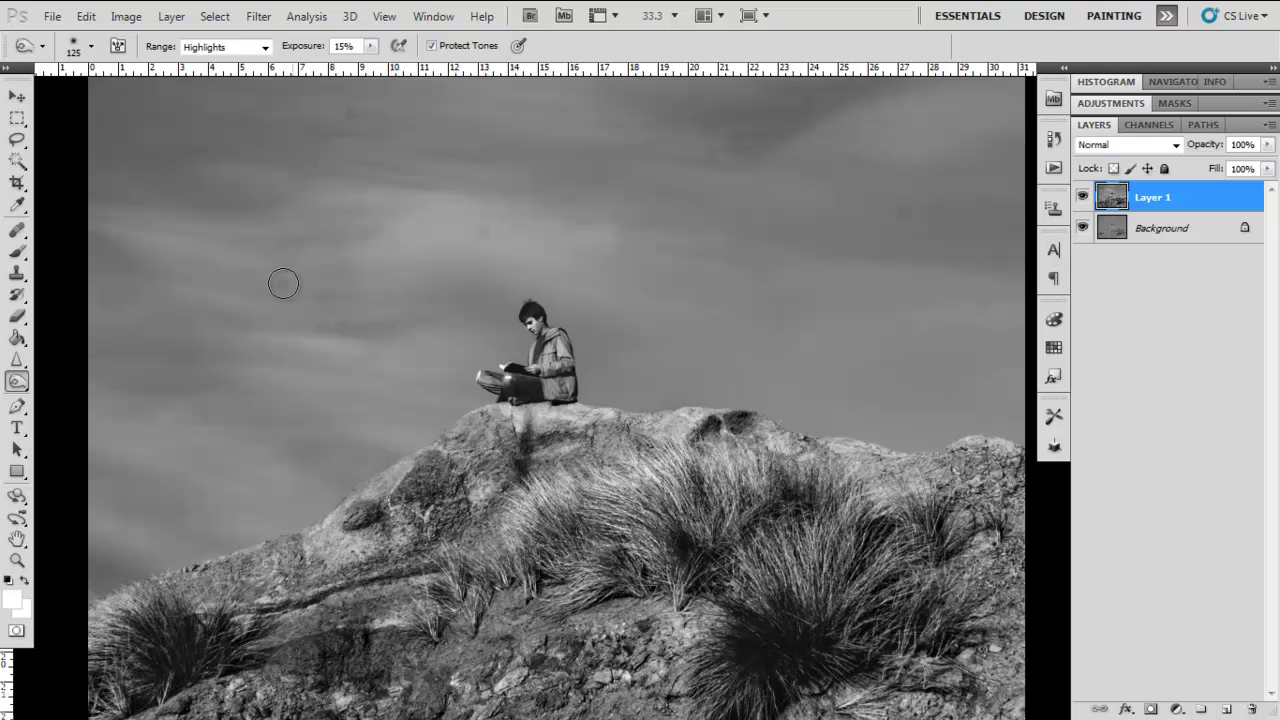
# - Heal the dark spots in the sky using the Spot Healing Brush at 90 px with Content-Aware matching
pyautogui.click(17, 230)
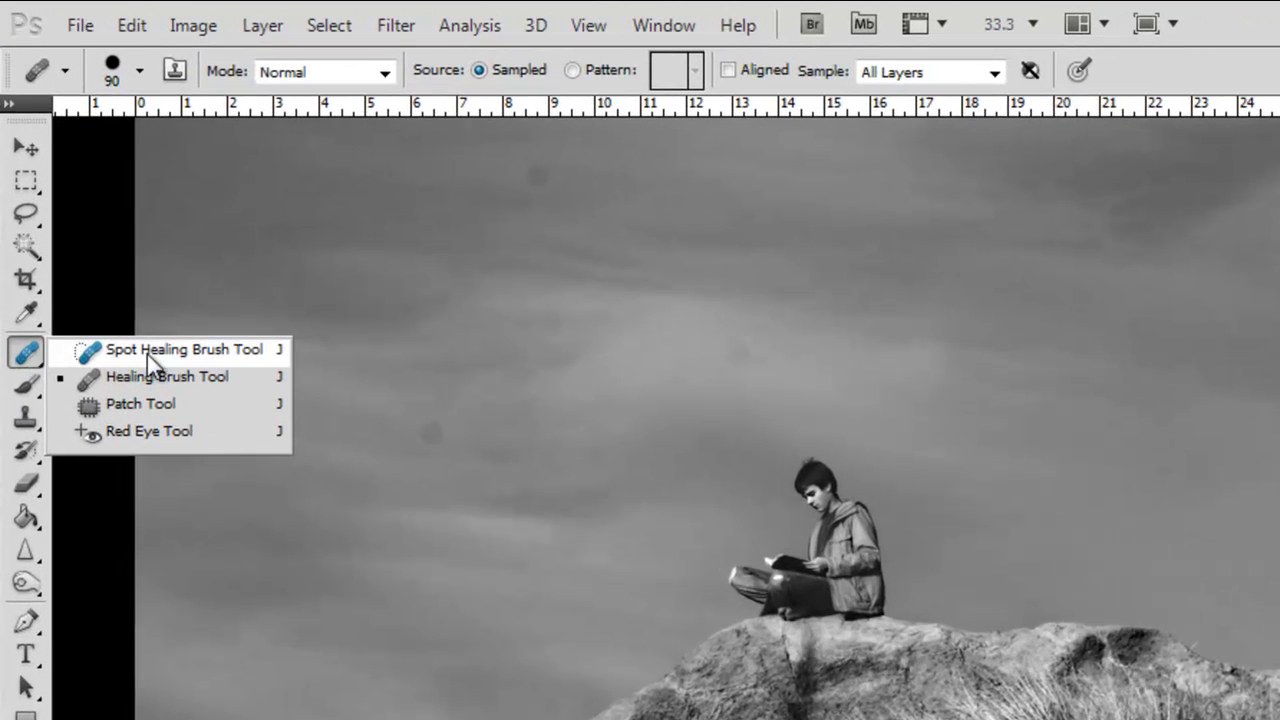
pyautogui.click(147, 354)
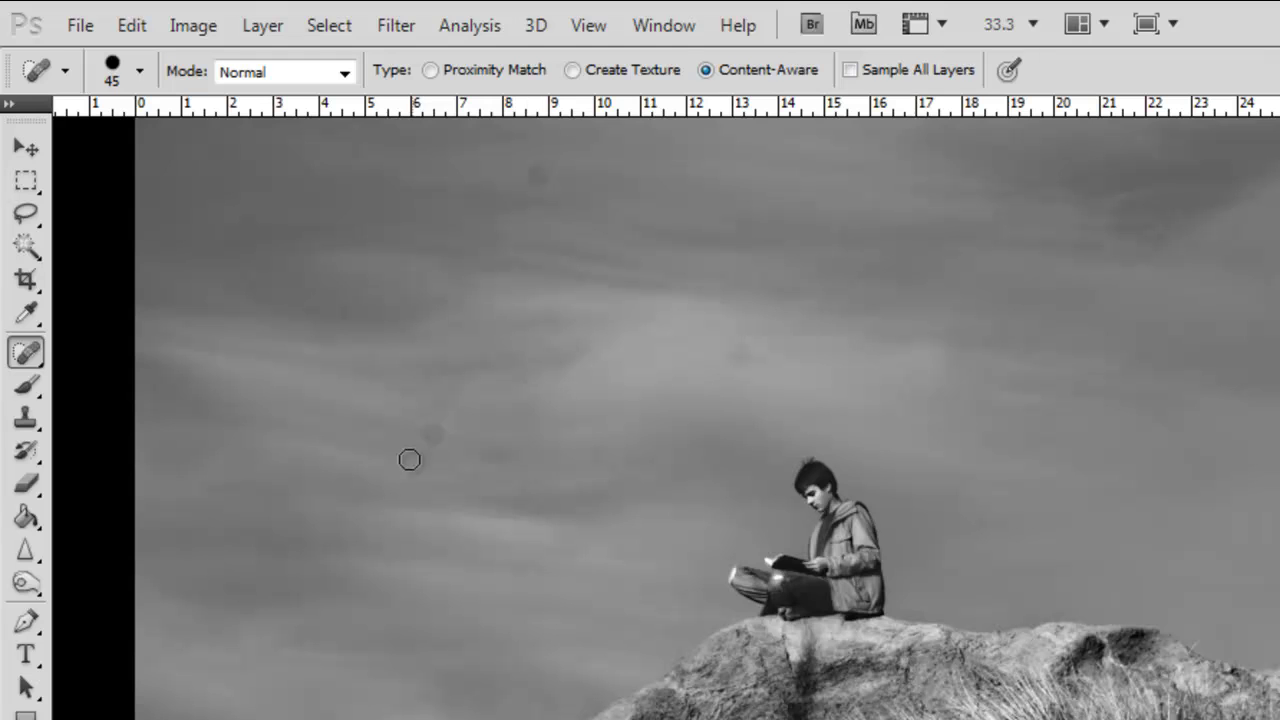
pyautogui.press(']')
pyautogui.press(']')
pyautogui.press(']')
pyautogui.press(']')
pyautogui.press(']')
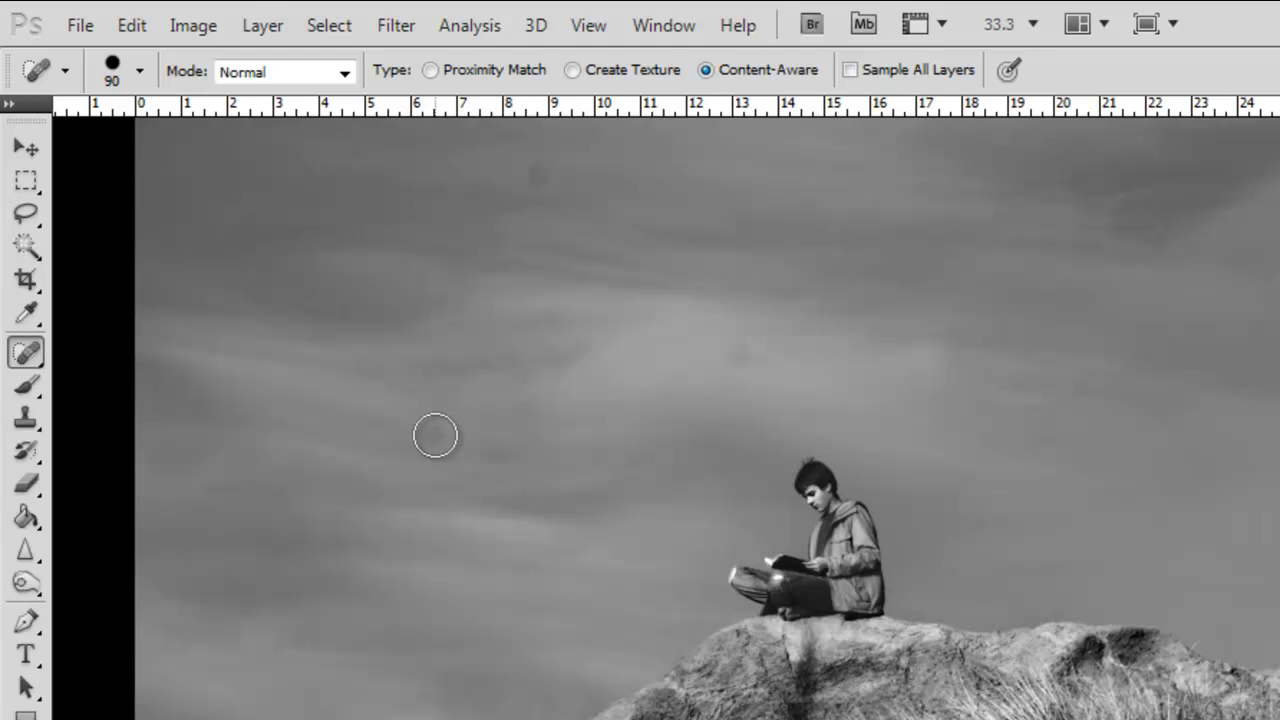
pyautogui.click(430, 430)
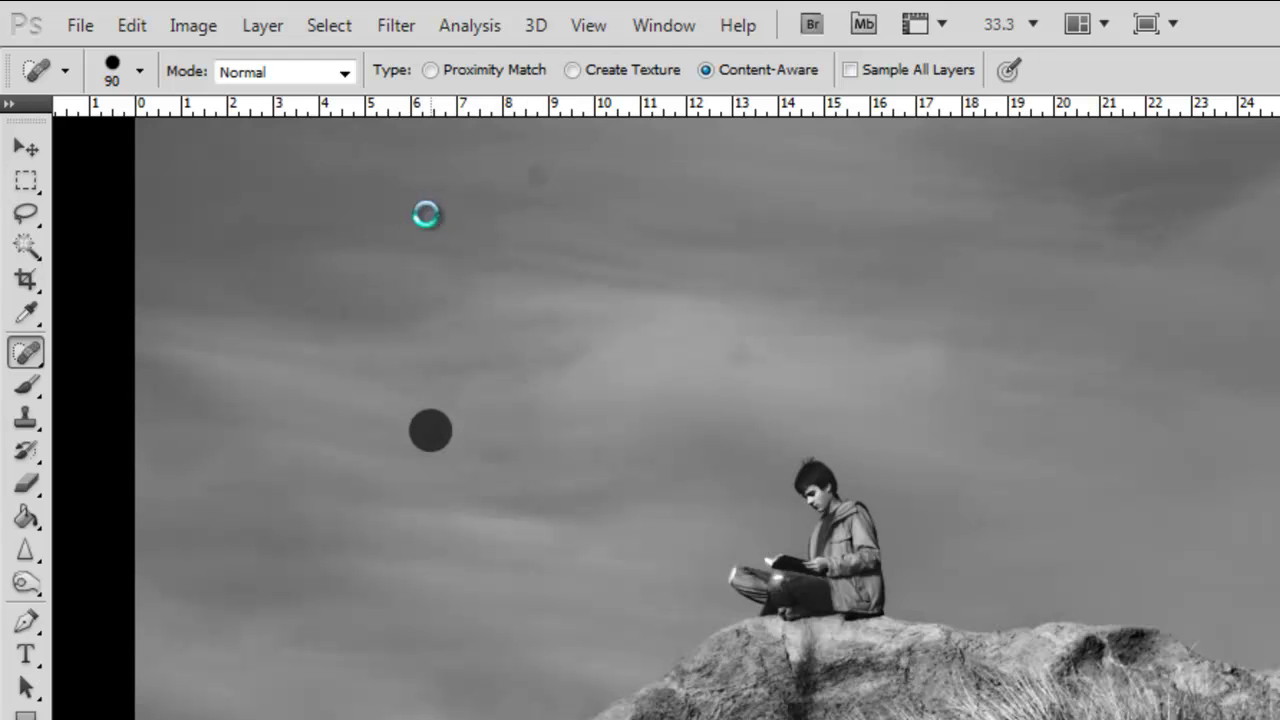
pyautogui.click(543, 175)
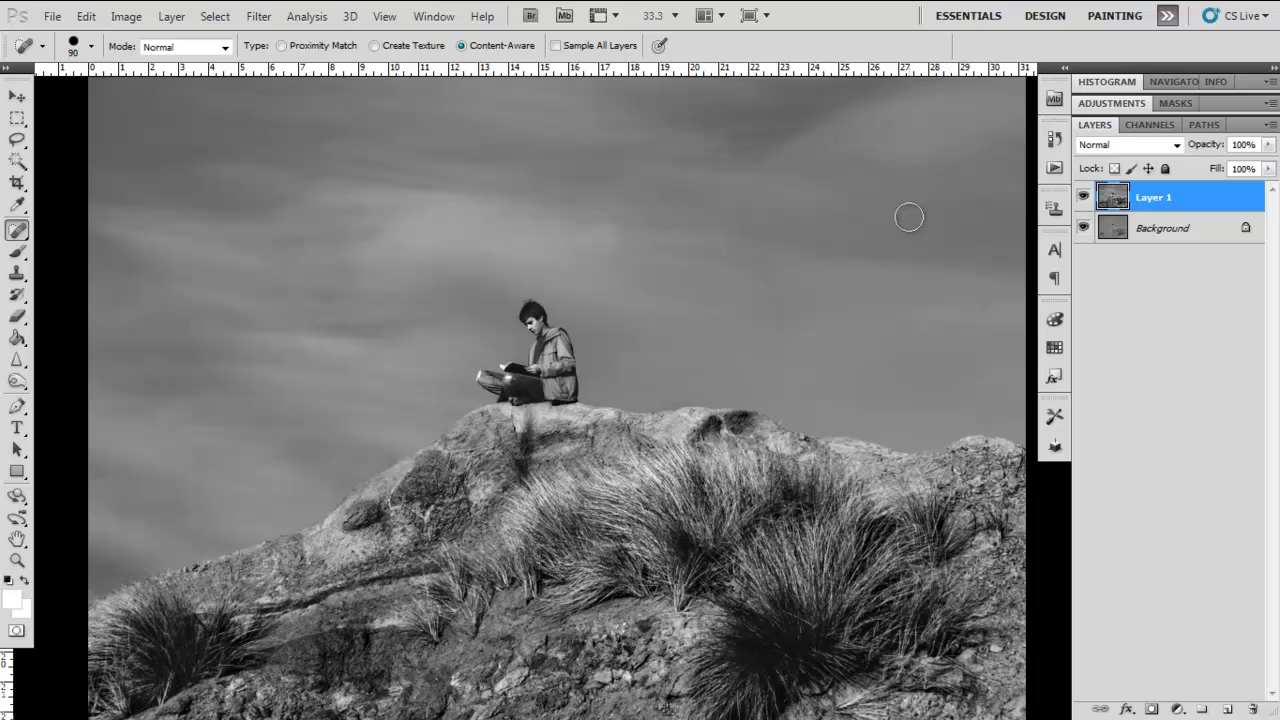
pyautogui.click(990, 306)
# - Duplicate Layer 1 to keep the healed version beneath a new working copy
pyautogui.moveTo(607, 338); pyautogui.dragTo(574, 323)
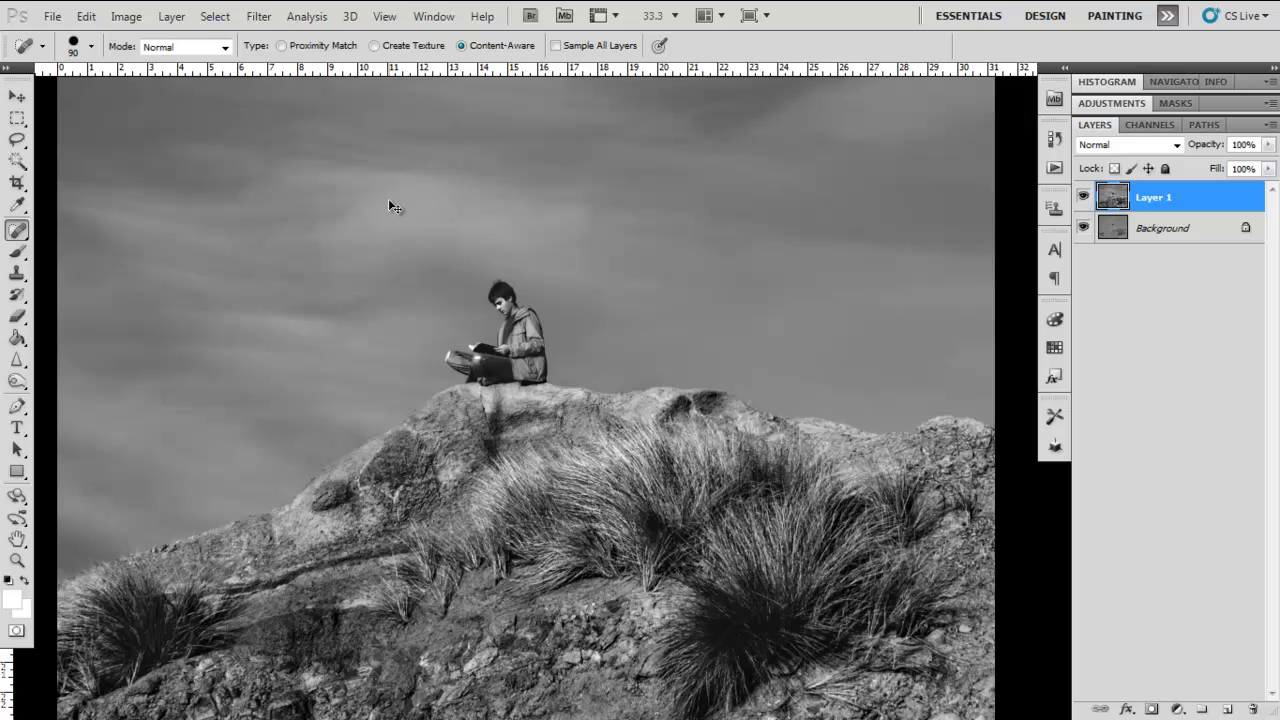
pyautogui.hotkey('ctrl', 'j')
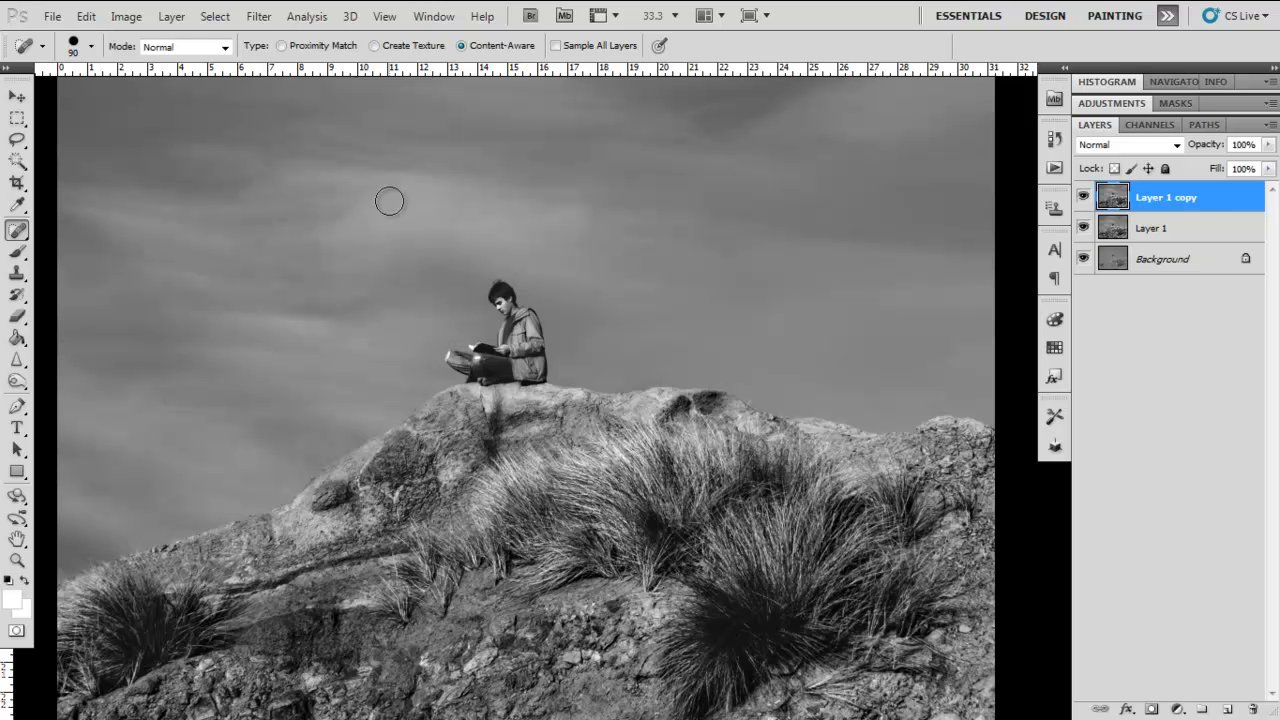
pyautogui.hotkey('ctrl', '-')
pyautogui.moveTo(390, 202); pyautogui.dragTo(260, 209)
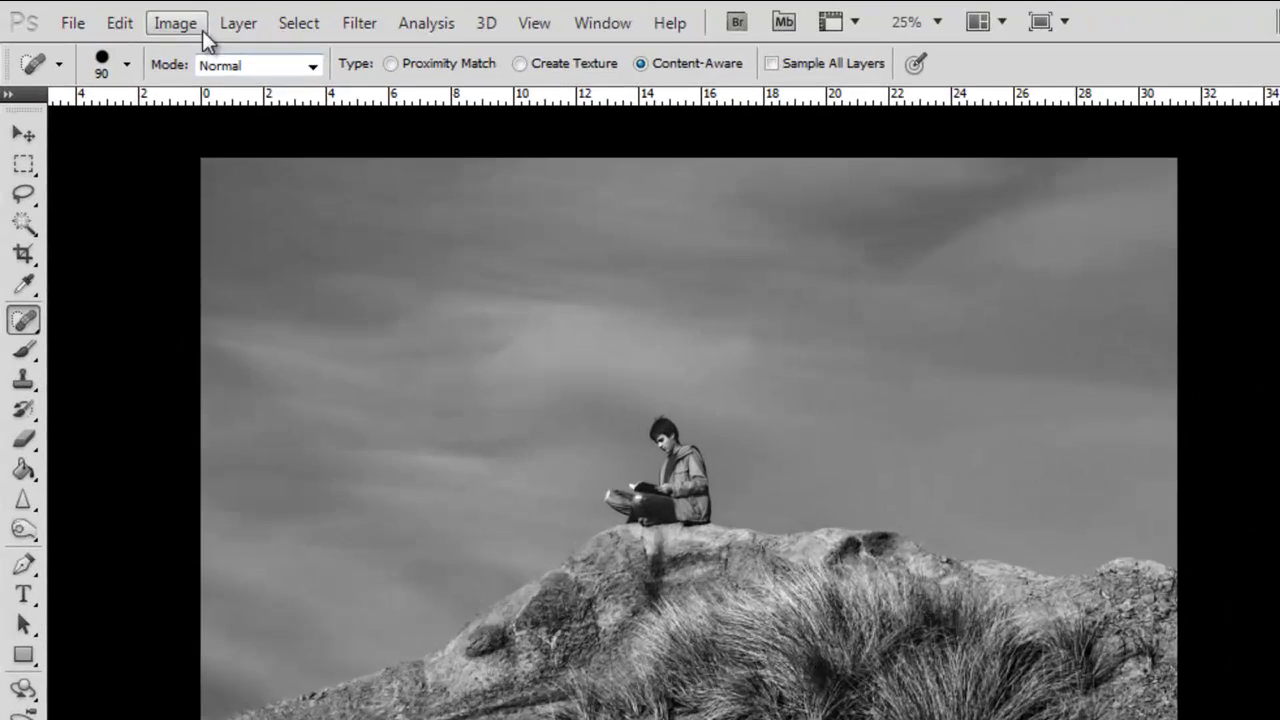
# - Apply Levels to the duplicated layer with the black input at 66 and the white input at 191
pyautogui.click(202, 28)
pyautogui.moveTo(210, 89)
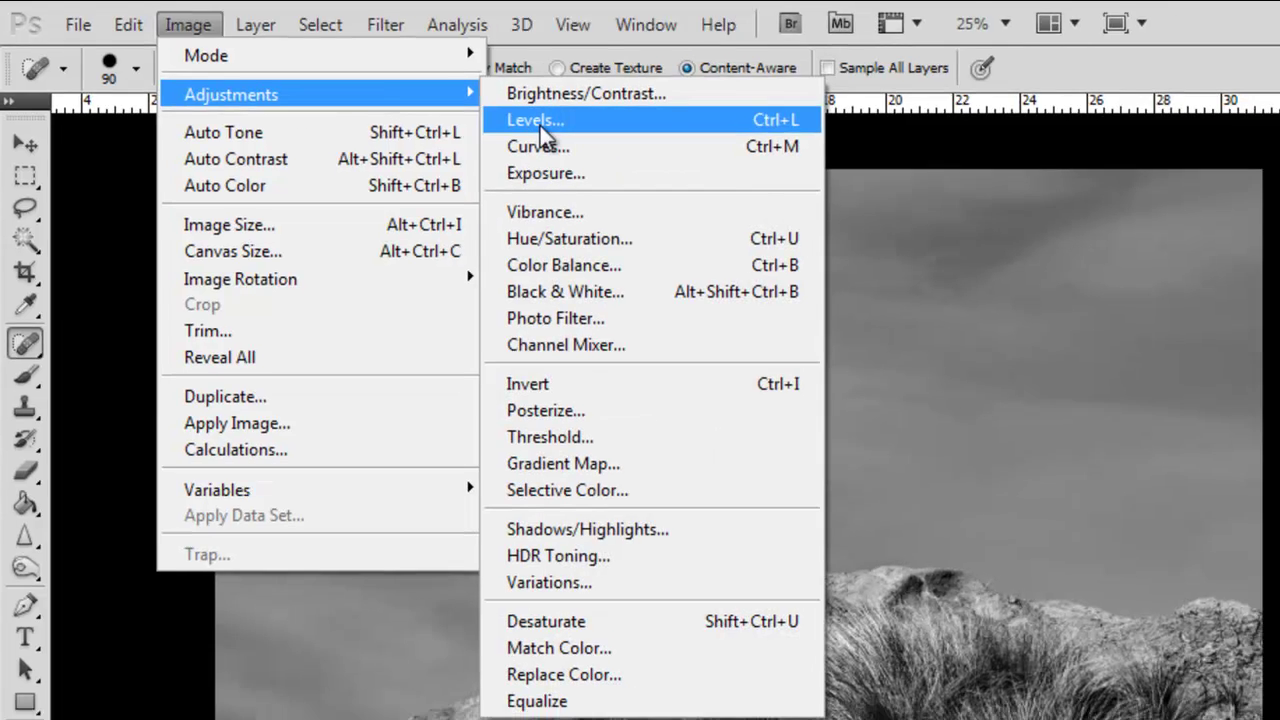
pyautogui.click(553, 125)
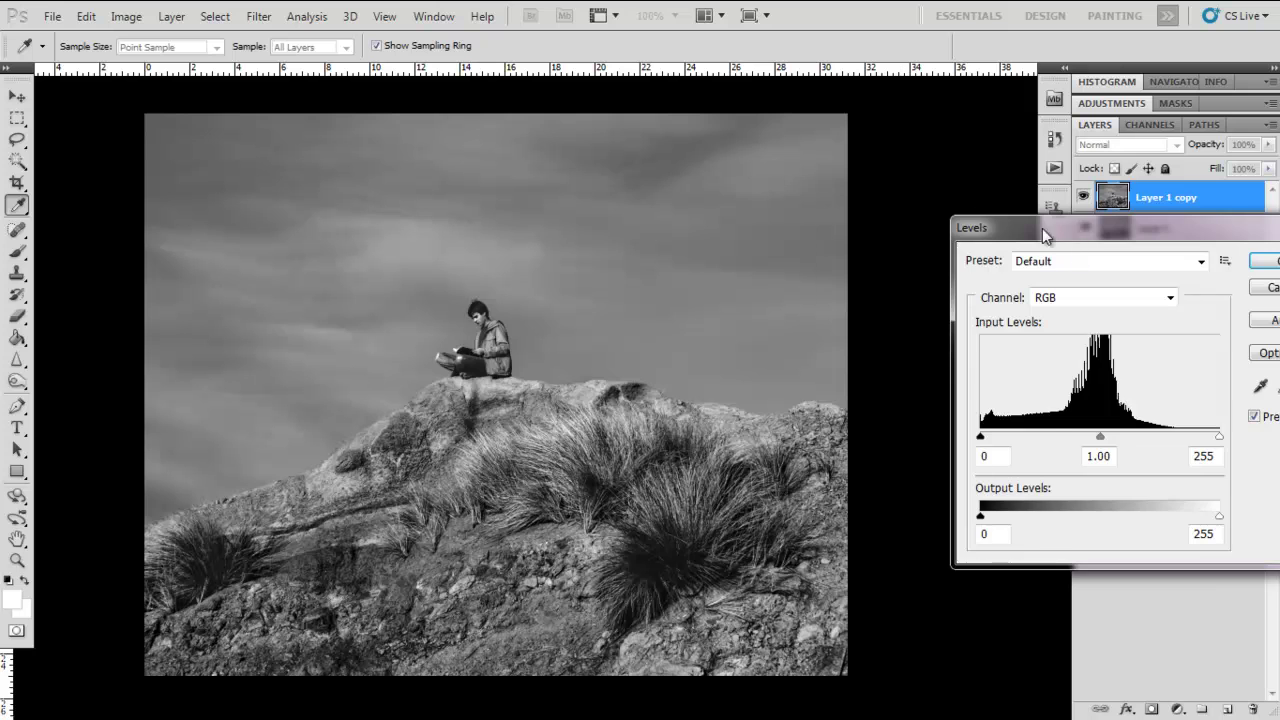
pyautogui.moveTo(1042, 228); pyautogui.dragTo(717, 183)
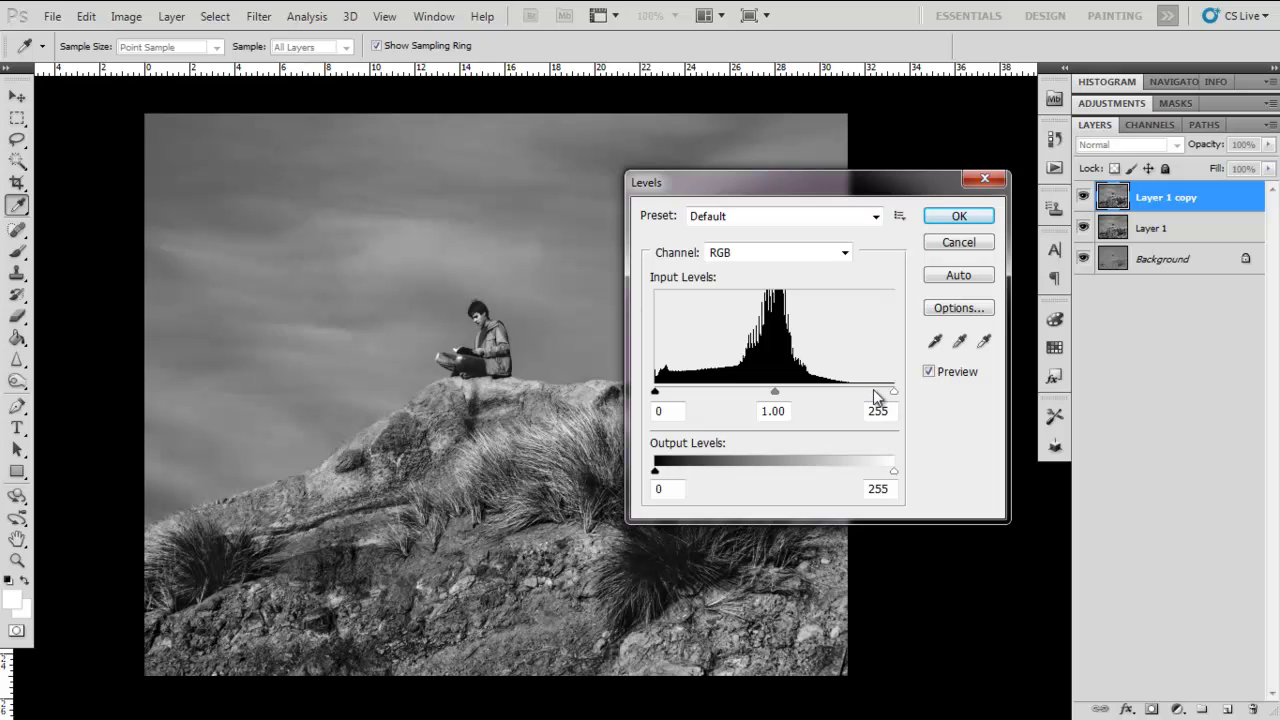
pyautogui.moveTo(812, 197); pyautogui.dragTo(837, 178)
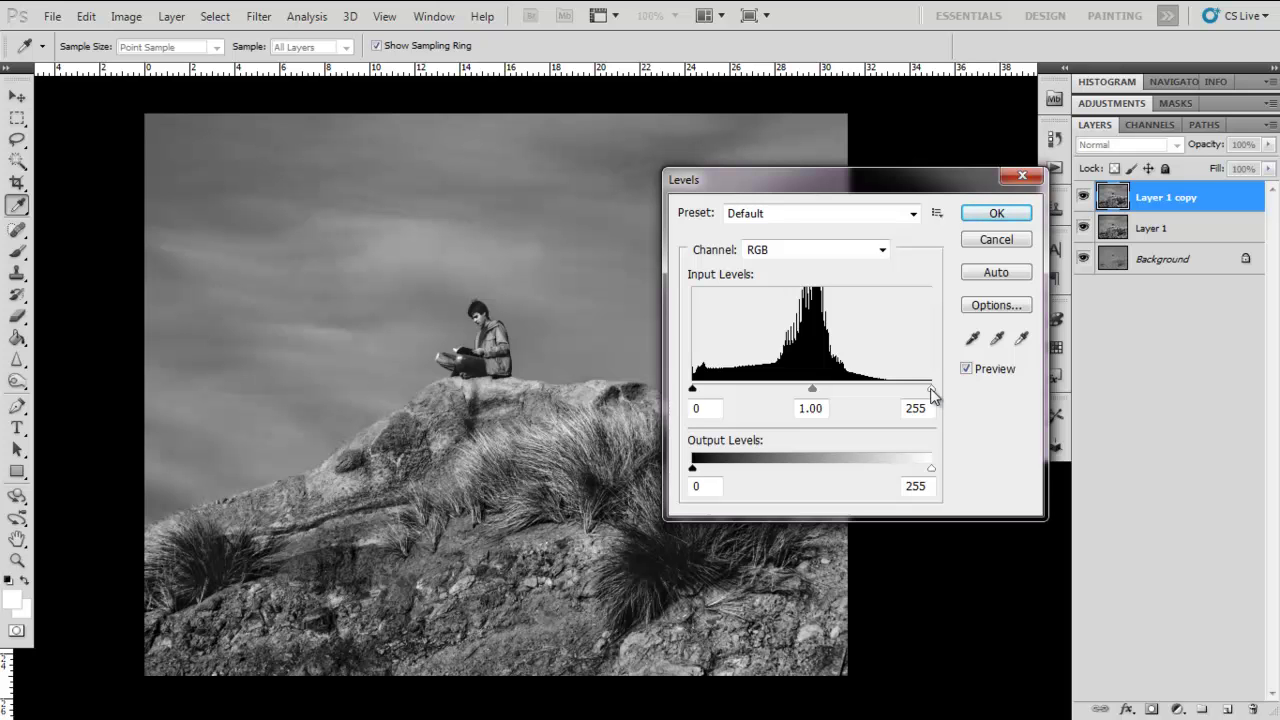
pyautogui.moveTo(912, 390); pyautogui.dragTo(881, 389)
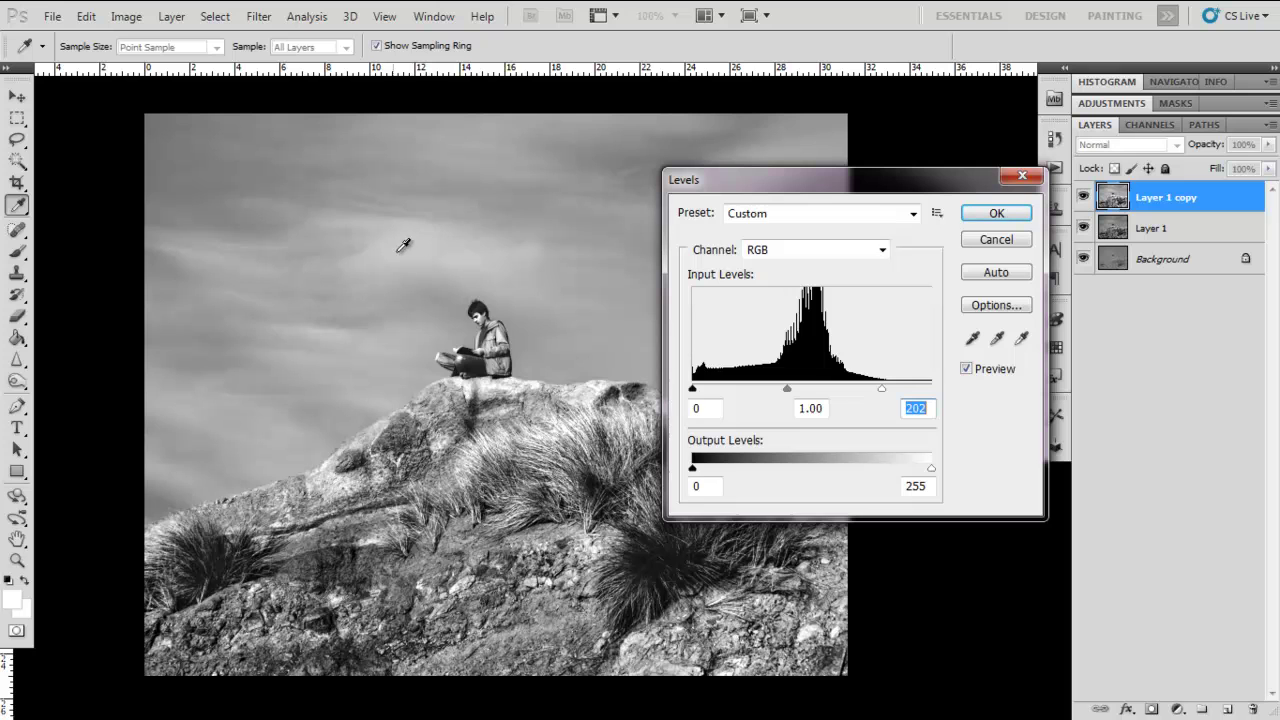
pyautogui.moveTo(882, 389); pyautogui.dragTo(871, 388)
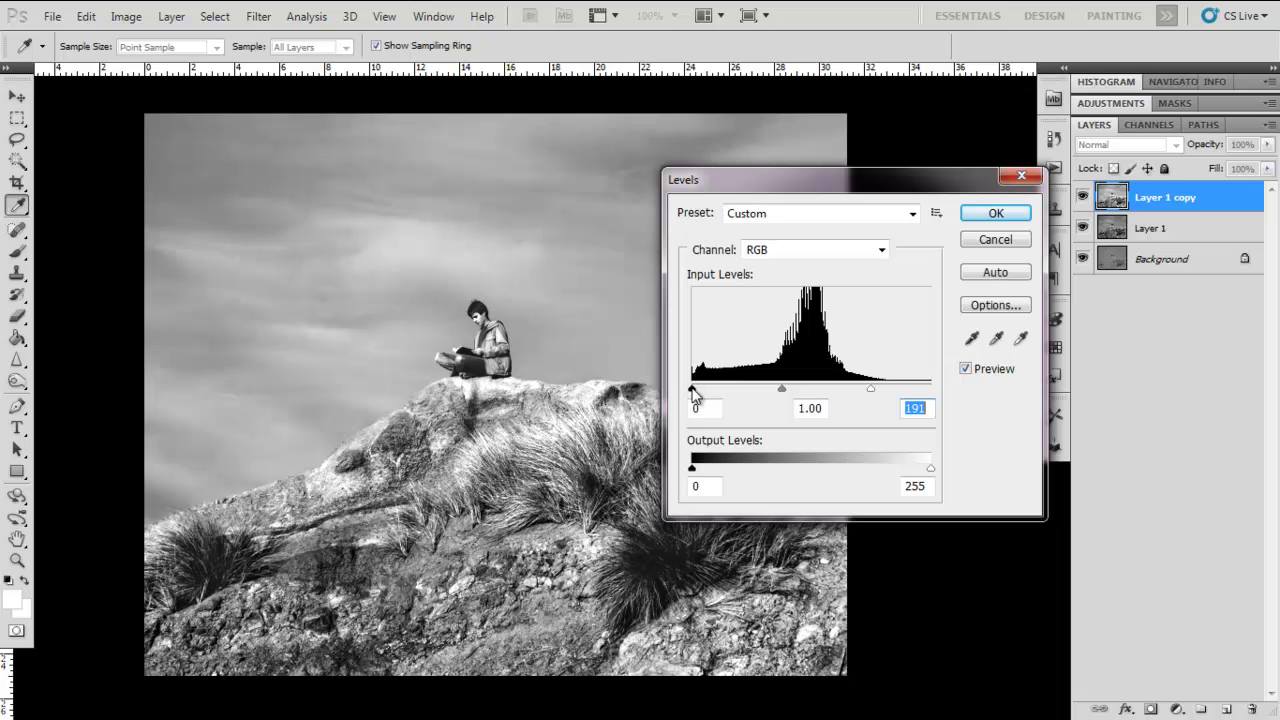
pyautogui.moveTo(694, 388); pyautogui.dragTo(755, 392)
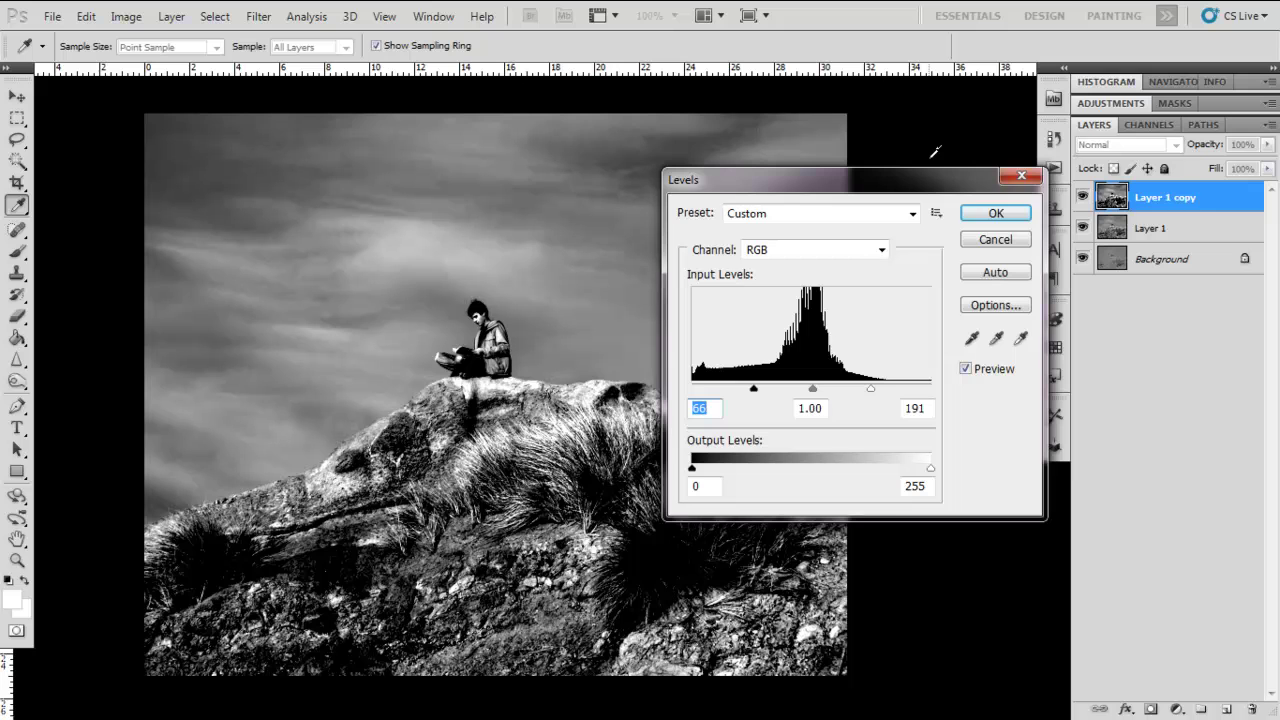
pyautogui.click(987, 215)
# - Erase the Levels effect over the whole rocky, grassy hillside using a 600 px Eraser at 50% opacity
pyautogui.press('j')
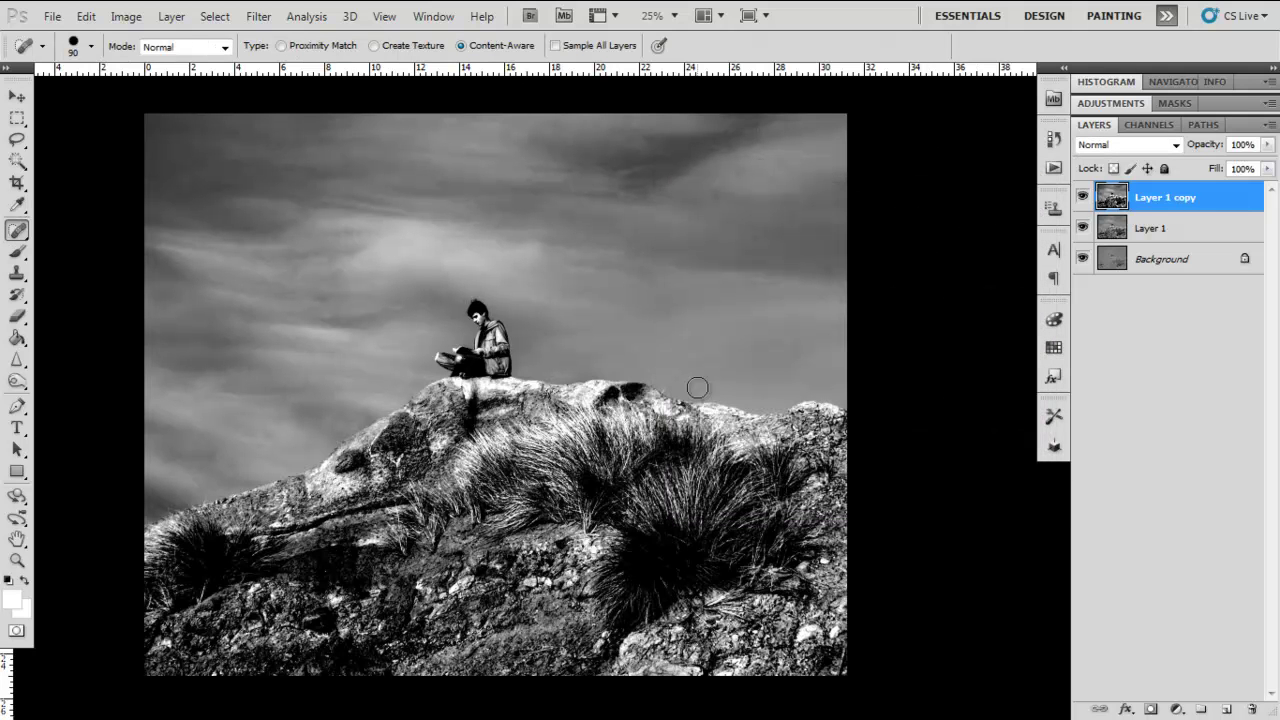
pyautogui.press('e')
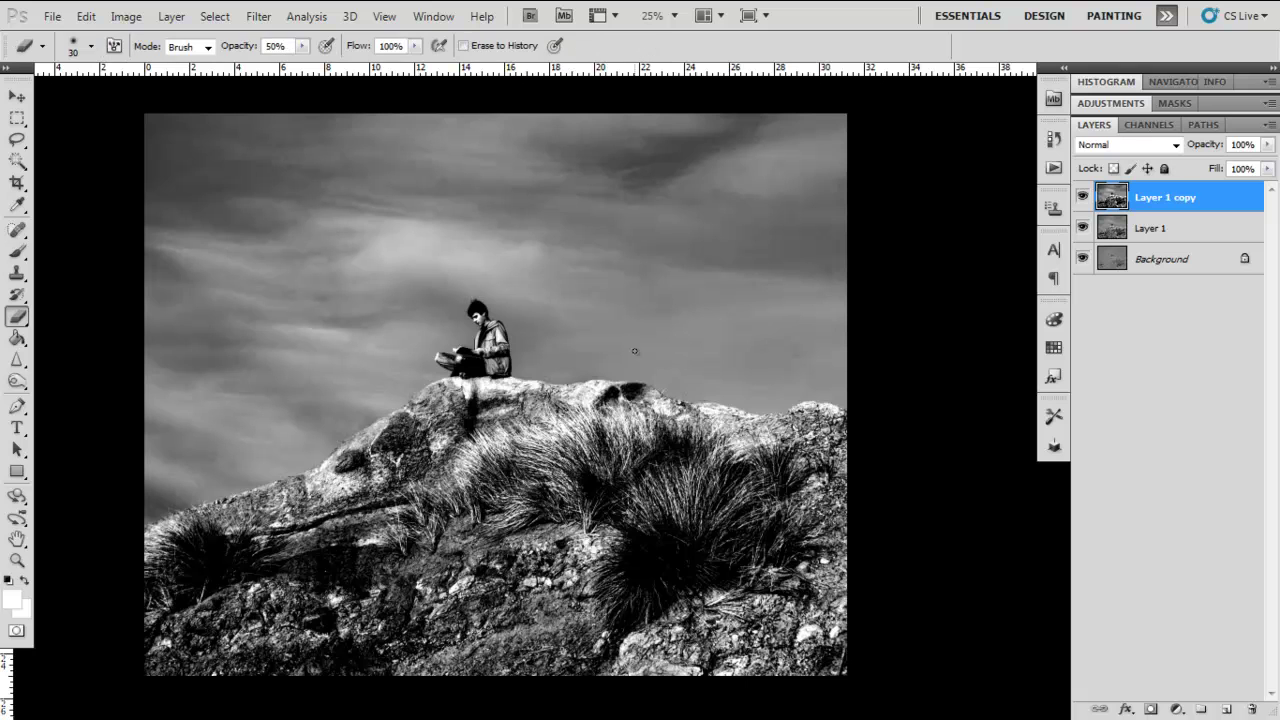
pyautogui.click(17, 321)
pyautogui.click(60, 311)
pyautogui.press(']')
pyautogui.press(']')
pyautogui.press(']')
pyautogui.press(']')
pyautogui.press(']')
pyautogui.press(']')
pyautogui.press(']')
pyautogui.press(']')
pyautogui.press(']')
pyautogui.press(']')
pyautogui.press(']')
pyautogui.press(']')
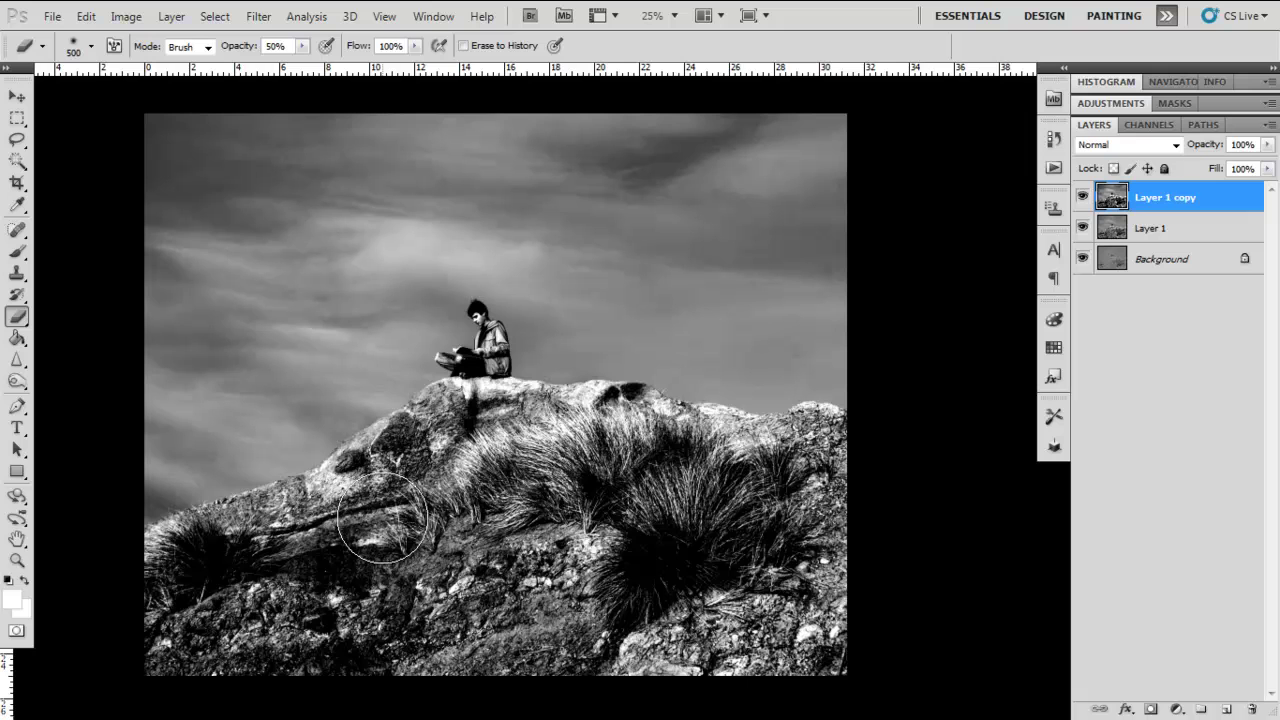
pyautogui.press(']')
pyautogui.press(']')
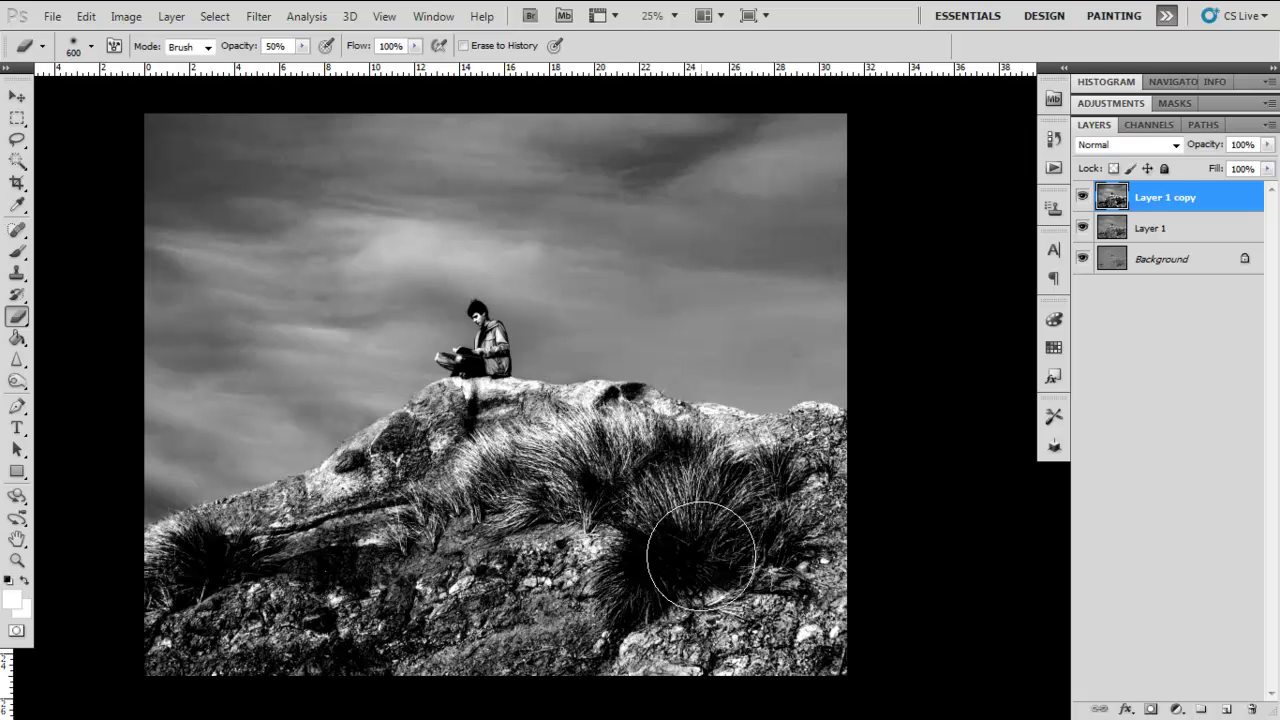
pyautogui.moveTo(703, 563)
pyautogui.mouseDown()
pyautogui.moveTo(466, 646)
pyautogui.moveTo(661, 598)
pyautogui.moveTo(714, 558)
pyautogui.moveTo(505, 476)
pyautogui.moveTo(580, 478)
pyautogui.moveTo(481, 461)
pyautogui.moveTo(860, 626)
pyautogui.moveTo(593, 641)
pyautogui.moveTo(430, 621)
pyautogui.moveTo(441, 601)
pyautogui.moveTo(347, 581)
pyautogui.moveTo(364, 549)
pyautogui.moveTo(274, 574)
pyautogui.moveTo(524, 506)
pyautogui.moveTo(427, 467)
pyautogui.moveTo(454, 454)
pyautogui.moveTo(835, 572)
pyautogui.moveTo(826, 489)
pyautogui.moveTo(842, 459)
pyautogui.moveTo(724, 483)
pyautogui.moveTo(773, 623)
pyautogui.moveTo(205, 665)
pyautogui.moveTo(608, 606)
pyautogui.moveTo(805, 522)
pyautogui.moveTo(516, 570)
pyautogui.moveTo(634, 543)
pyautogui.moveTo(788, 560)
pyautogui.moveTo(598, 574)
pyautogui.moveTo(808, 659)
pyautogui.moveTo(552, 638)
pyautogui.moveTo(384, 589)
pyautogui.moveTo(348, 608)
pyautogui.moveTo(158, 621)
pyautogui.moveTo(554, 486)
pyautogui.moveTo(452, 463)
pyautogui.moveTo(608, 463)
pyautogui.moveTo(834, 502)
pyautogui.moveTo(699, 474)
pyautogui.moveTo(862, 455)
pyautogui.moveTo(606, 449)
pyautogui.moveTo(480, 480)
pyautogui.moveTo(320, 591)
pyautogui.moveTo(424, 520)
pyautogui.moveTo(300, 556)
pyautogui.moveTo(411, 671)
pyautogui.moveTo(711, 674)
pyautogui.moveTo(522, 672)
pyautogui.moveTo(876, 593)
pyautogui.moveTo(677, 625)
pyautogui.moveTo(665, 610)
pyautogui.moveTo(146, 637)
pyautogui.moveTo(382, 627)
pyautogui.moveTo(839, 661)
pyautogui.moveTo(801, 569)
pyautogui.moveTo(829, 500)
pyautogui.moveTo(439, 559)
pyautogui.moveTo(557, 523)
pyautogui.moveTo(392, 531)
pyautogui.moveTo(509, 464)
pyautogui.moveTo(465, 570)
pyautogui.moveTo(425, 465)
pyautogui.moveTo(450, 450)
pyautogui.moveTo(463, 309)
pyautogui.moveTo(470, 342)
pyautogui.mouseUp()
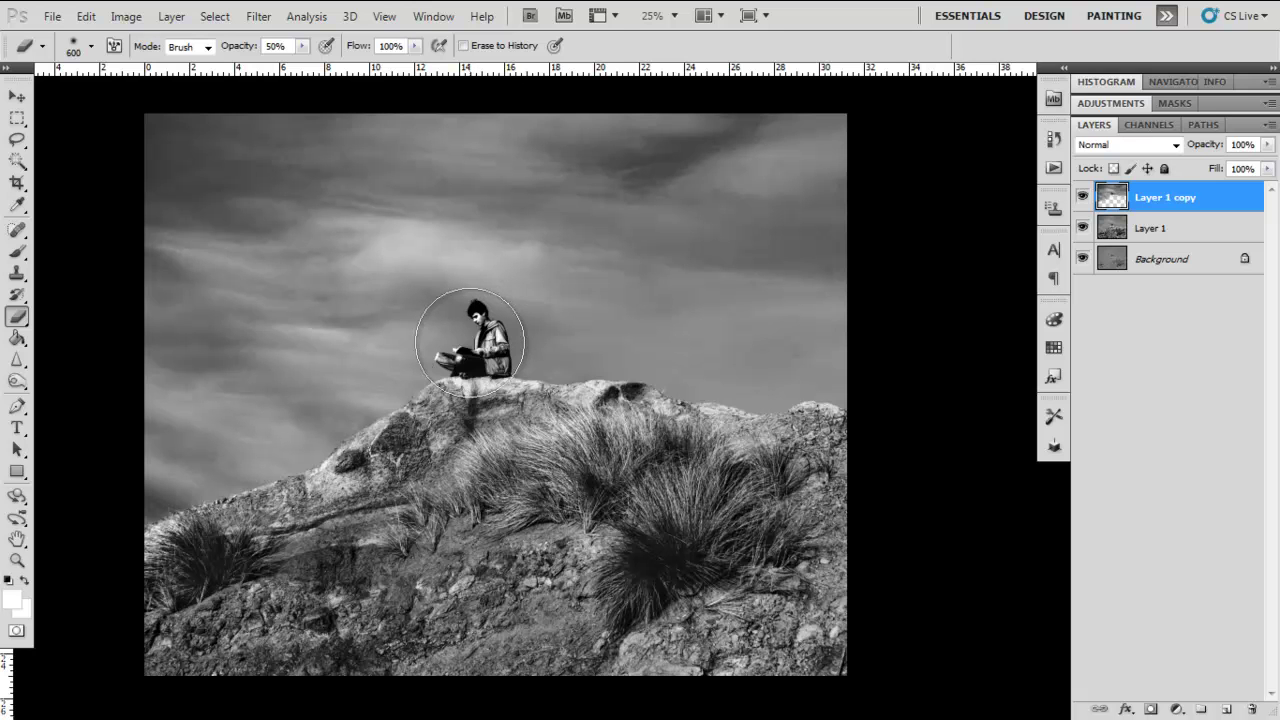
# - Reduce the Eraser to 80 px and erase the harsh contrast over the seated boy up close
pyautogui.hotkey('ctrl', '+')
pyautogui.hotkey('ctrl', '+')
pyautogui.hotkey('ctrl', '+')
pyautogui.hotkey('ctrl', '+')
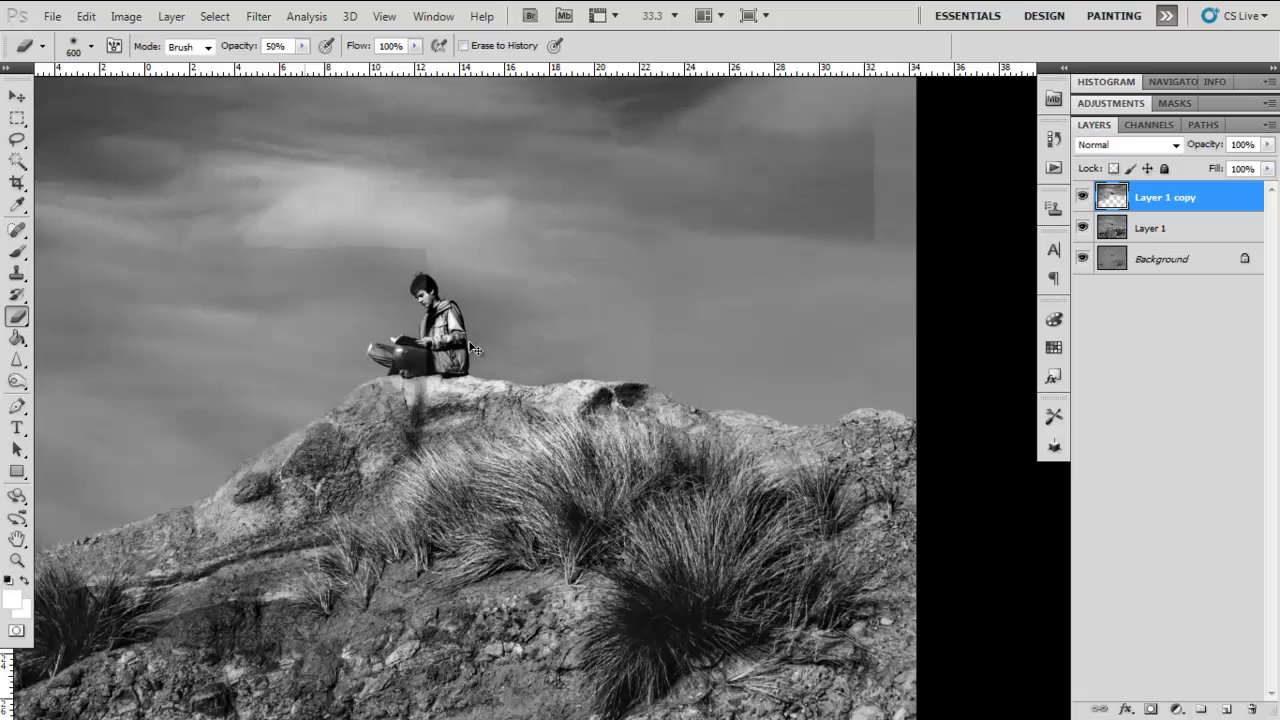
pyautogui.hotkey('ctrl', '-')
pyautogui.hotkey('ctrl', '-')
pyautogui.hotkey('ctrl', '-')
pyautogui.hotkey('ctrl', '-')
pyautogui.press('[')
pyautogui.press('[')
pyautogui.press('[')
pyautogui.press('[')
pyautogui.press('[')
pyautogui.press('[')
pyautogui.press('[')
pyautogui.press('[')
pyautogui.press('[')
pyautogui.press('[')
pyautogui.press('[')
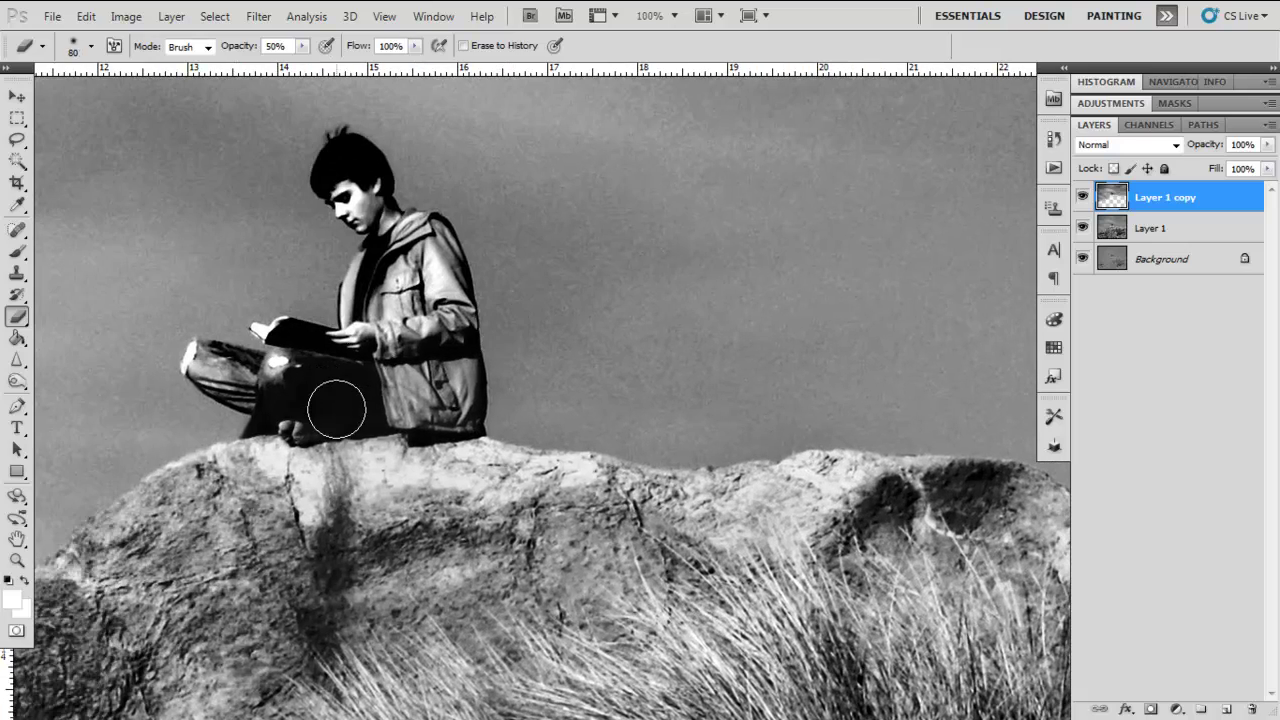
pyautogui.moveTo(364, 377)
pyautogui.mouseDown()
pyautogui.moveTo(303, 377)
pyautogui.moveTo(280, 360)
pyautogui.moveTo(323, 387)
pyautogui.moveTo(410, 323)
pyautogui.moveTo(391, 259)
pyautogui.moveTo(407, 276)
pyautogui.moveTo(403, 212)
pyautogui.moveTo(338, 182)
pyautogui.moveTo(352, 164)
pyautogui.moveTo(366, 192)
pyautogui.moveTo(349, 179)
pyautogui.moveTo(438, 289)
pyautogui.moveTo(424, 254)
pyautogui.moveTo(458, 343)
pyautogui.moveTo(435, 454)
pyautogui.moveTo(460, 430)
pyautogui.moveTo(338, 450)
pyautogui.moveTo(334, 427)
pyautogui.moveTo(397, 388)
pyautogui.moveTo(361, 361)
pyautogui.moveTo(340, 426)
pyautogui.moveTo(317, 365)
pyautogui.moveTo(291, 348)
pyautogui.moveTo(296, 362)
pyautogui.moveTo(447, 392)
pyautogui.moveTo(207, 367)
pyautogui.moveTo(352, 383)
pyautogui.moveTo(418, 272)
pyautogui.moveTo(402, 333)
pyautogui.moveTo(393, 252)
pyautogui.moveTo(370, 375)
pyautogui.moveTo(285, 367)
pyautogui.moveTo(428, 398)
pyautogui.moveTo(454, 427)
pyautogui.moveTo(389, 190)
pyautogui.moveTo(329, 168)
pyautogui.moveTo(359, 169)
pyautogui.moveTo(401, 259)
pyautogui.moveTo(391, 321)
pyautogui.moveTo(346, 396)
pyautogui.moveTo(394, 284)
pyautogui.moveTo(287, 427)
pyautogui.moveTo(263, 422)
pyautogui.moveTo(372, 444)
pyautogui.moveTo(451, 418)
pyautogui.moveTo(416, 253)
pyautogui.moveTo(401, 229)
pyautogui.moveTo(403, 341)
pyautogui.moveTo(383, 224)
pyautogui.moveTo(347, 179)
pyautogui.moveTo(413, 281)
pyautogui.moveTo(414, 263)
pyautogui.moveTo(424, 379)
pyautogui.moveTo(366, 408)
pyautogui.moveTo(362, 398)
pyautogui.moveTo(458, 406)
pyautogui.moveTo(322, 445)
pyautogui.mouseUp()
# - Compare the photo with and without Layer 1 copy, merge it with Layer 1, and check the merged result against the original
pyautogui.hotkey('ctrl', '0')
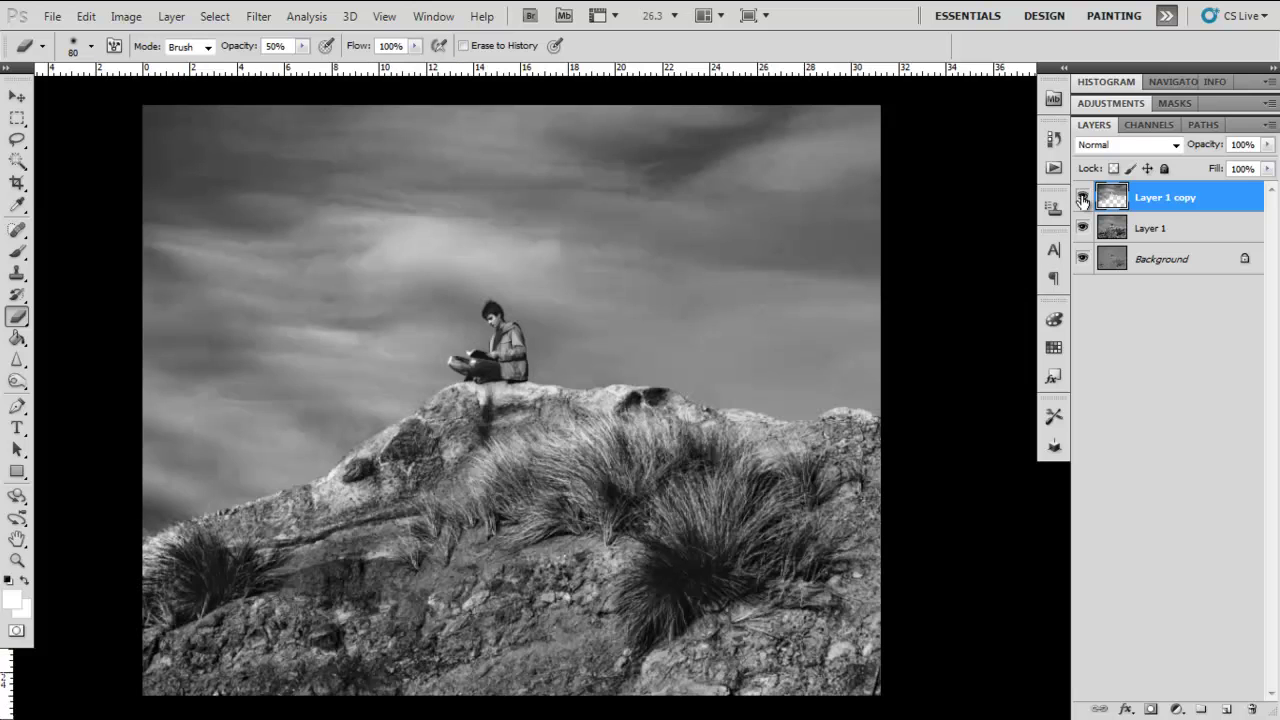
pyautogui.click(1082, 200)
pyautogui.click(1082, 200)
pyautogui.keyDown('shift'); pyautogui.click(1181, 228); pyautogui.keyUp('shift')
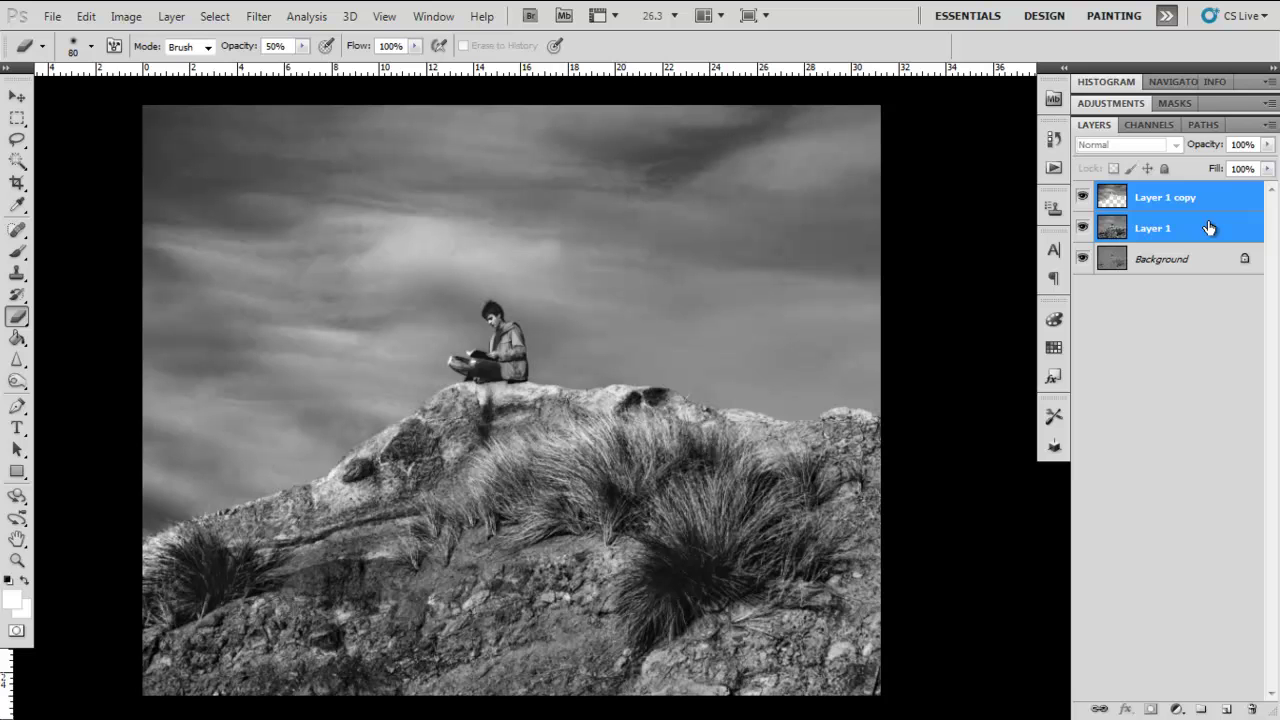
pyautogui.rightClick(1209, 228)
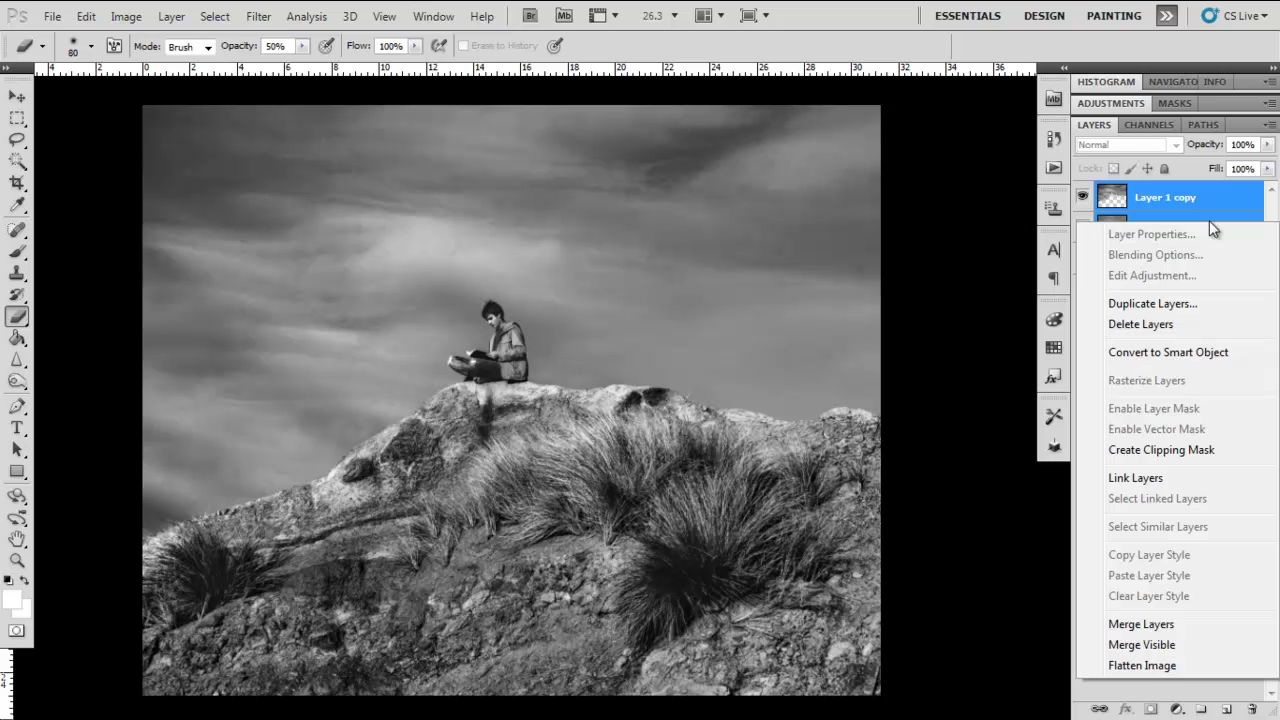
pyautogui.click(1187, 628)
pyautogui.click(1084, 198)
pyautogui.hotkey('ctrl', '+')
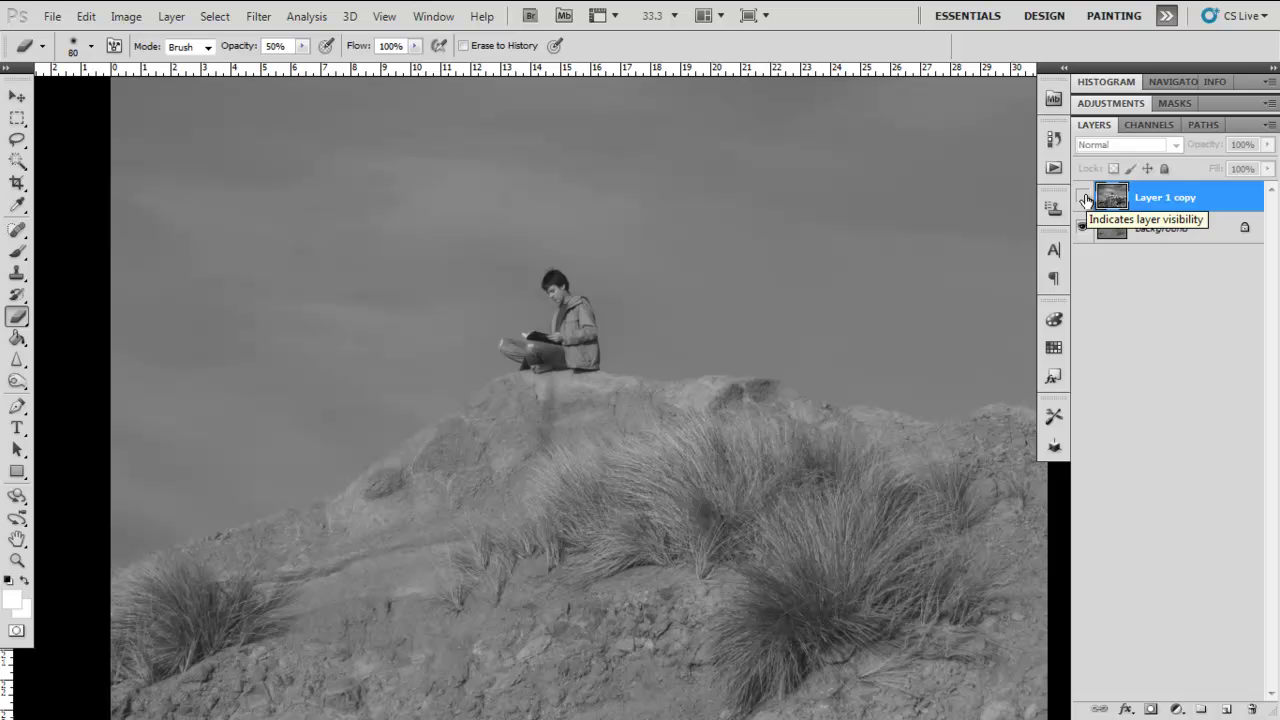
pyautogui.click(1084, 198)
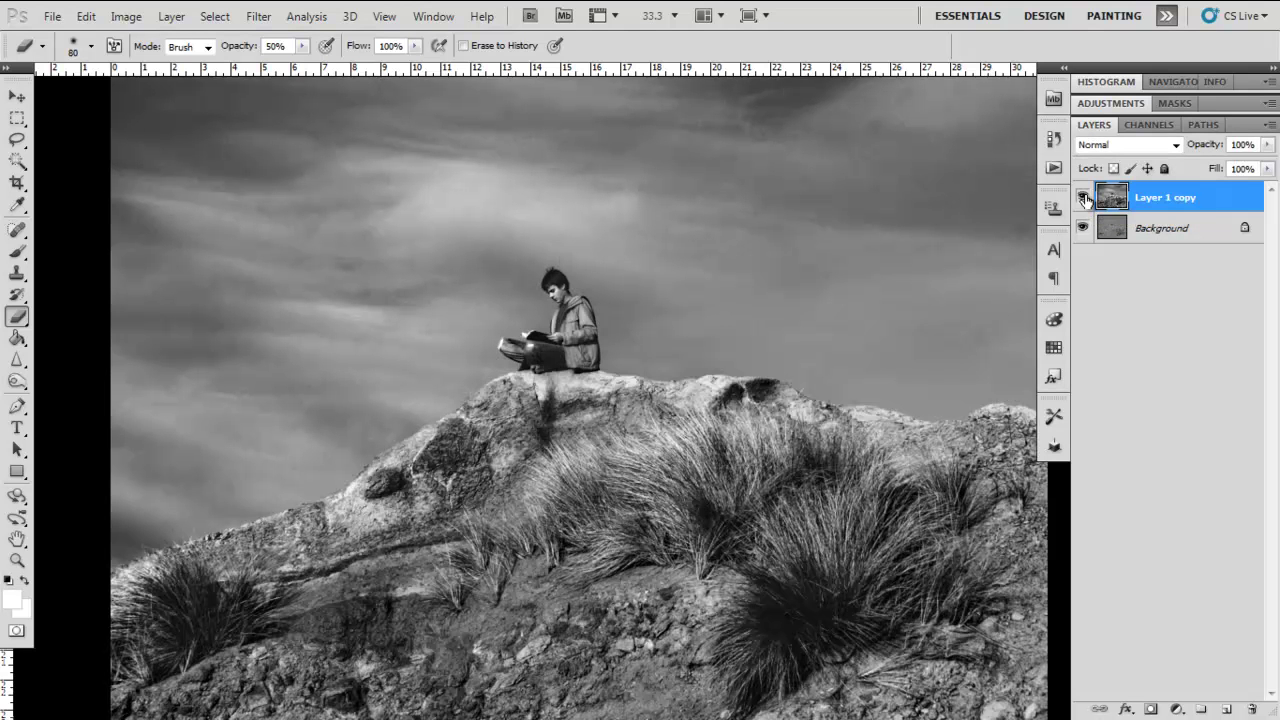
pyautogui.hotkey('ctrl', '-')
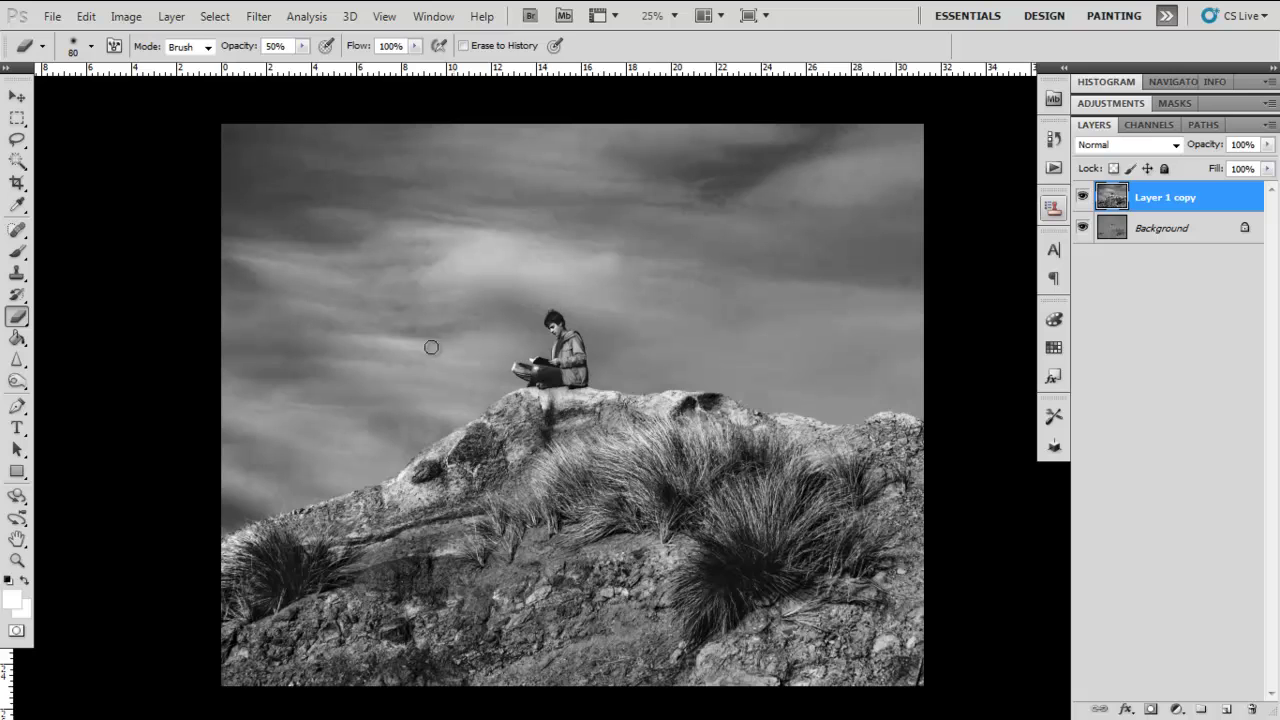
# - Switch to the Burn tool and duplicate the merged layer for further burning
pyautogui.click(16, 380)
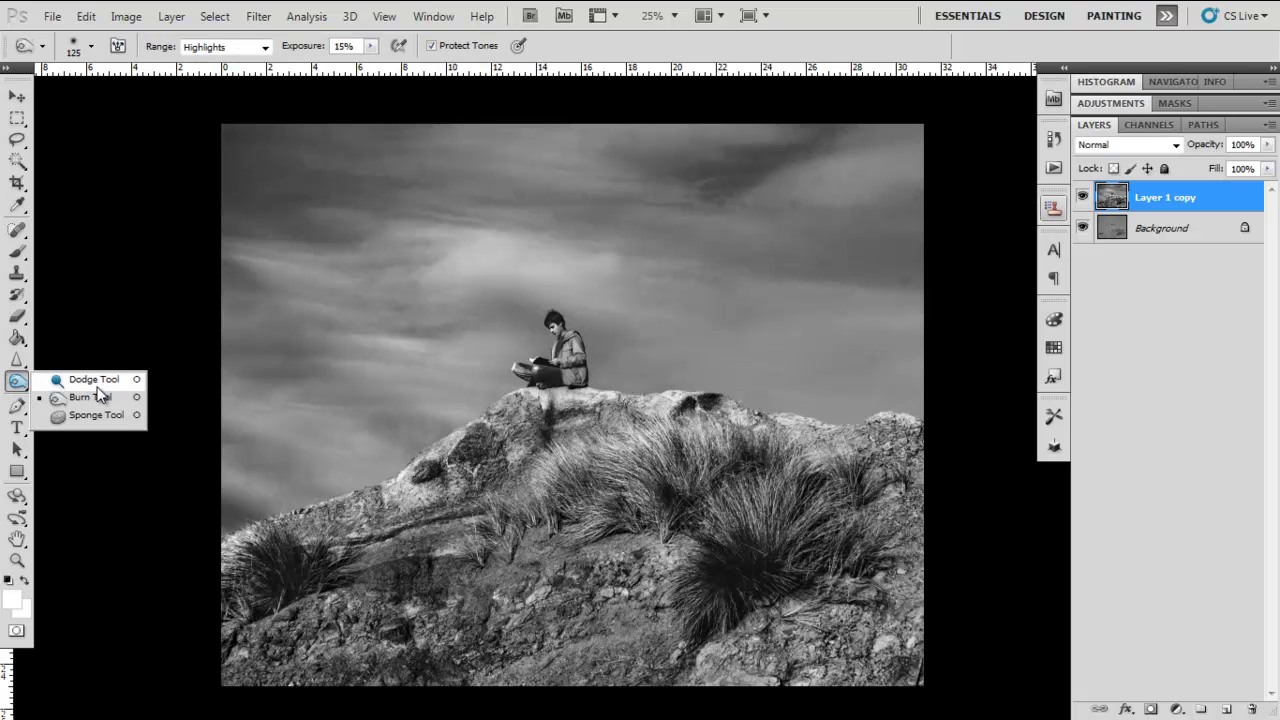
pyautogui.click(101, 399)
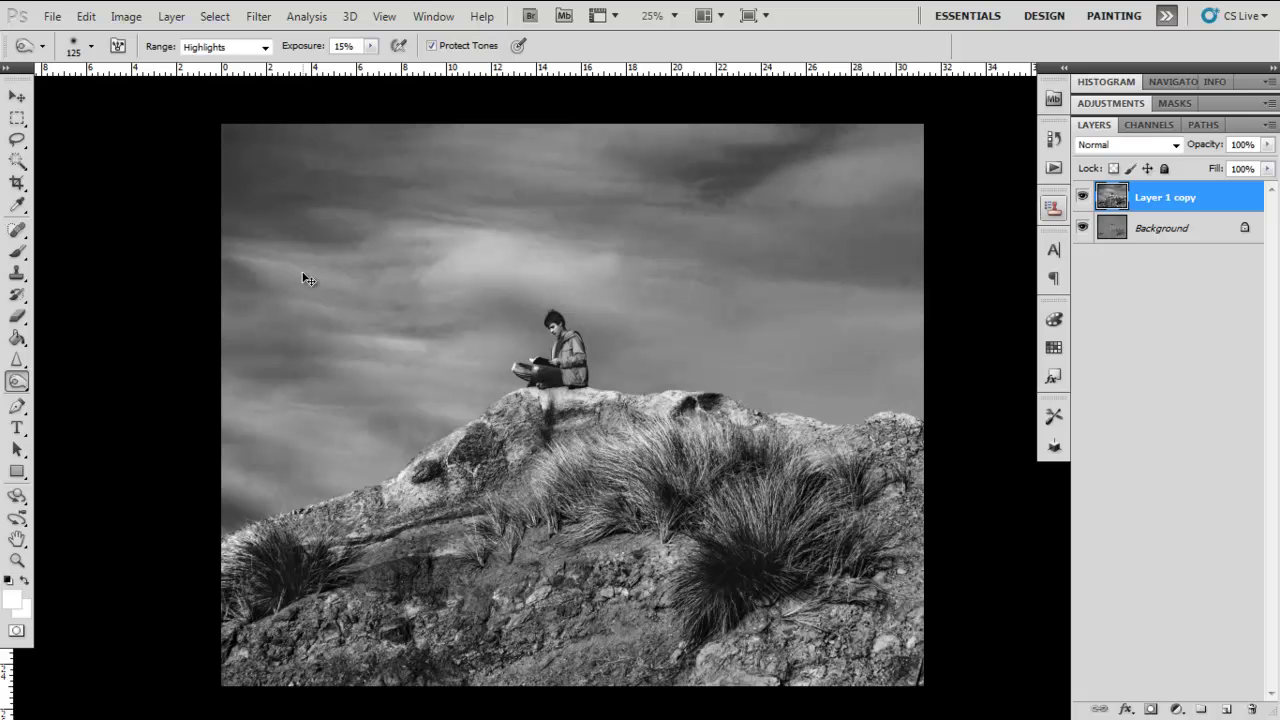
pyautogui.hotkey('ctrl', 'j')
# - Enlarge the Burn brush to 618 px for working on the sky
pyautogui.press(']')
pyautogui.press(']')
pyautogui.press(']')
pyautogui.press(']')
pyautogui.press(']')
pyautogui.press(']')
pyautogui.press(']')
pyautogui.press('[')
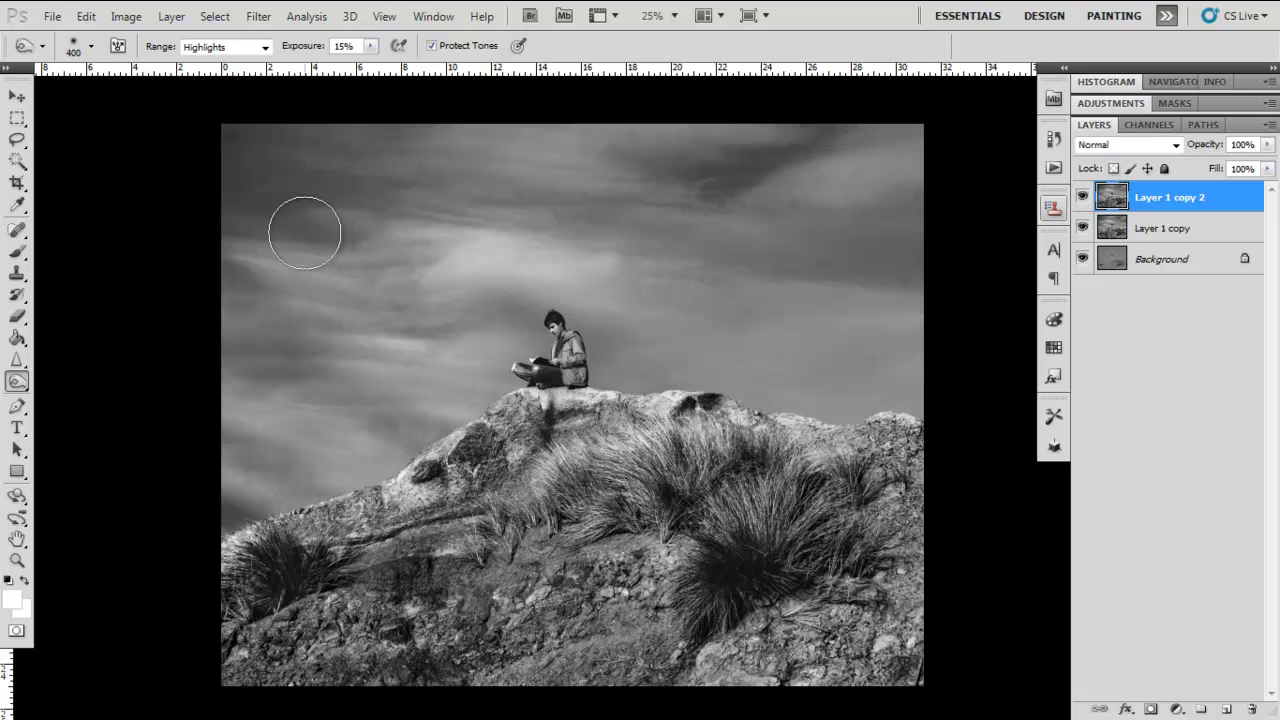
pyautogui.press(']')
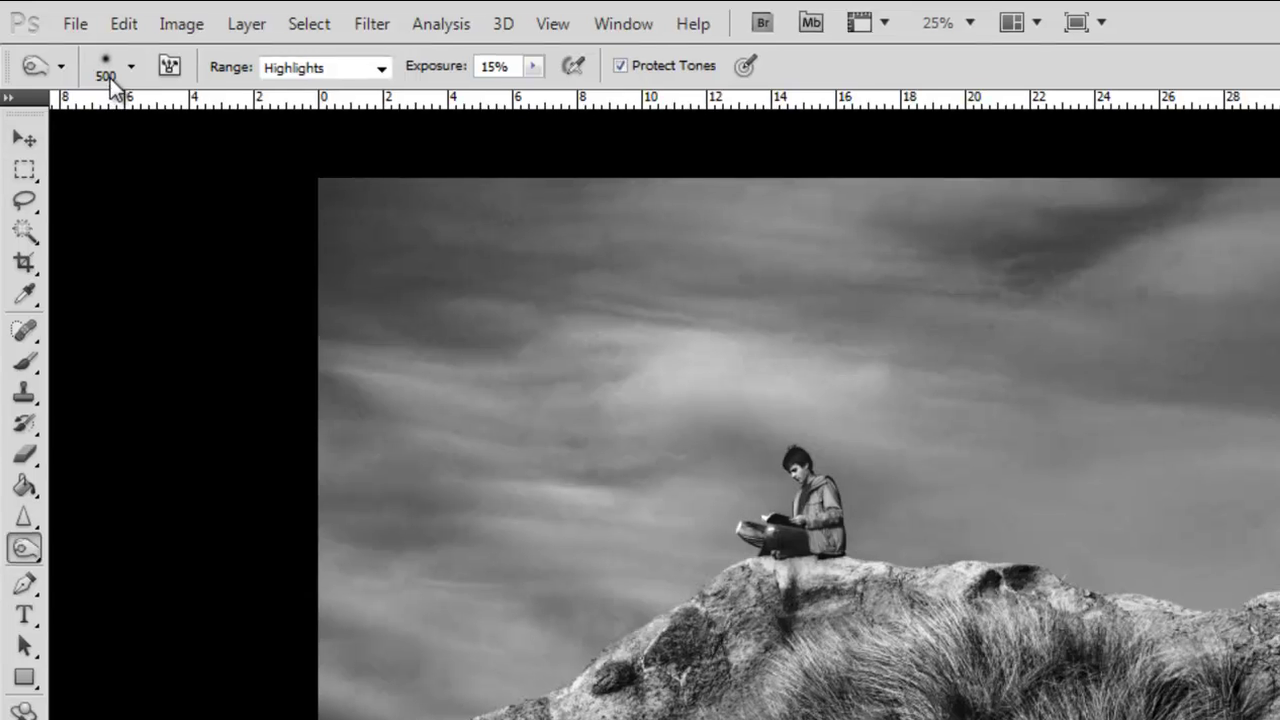
pyautogui.click(91, 46)
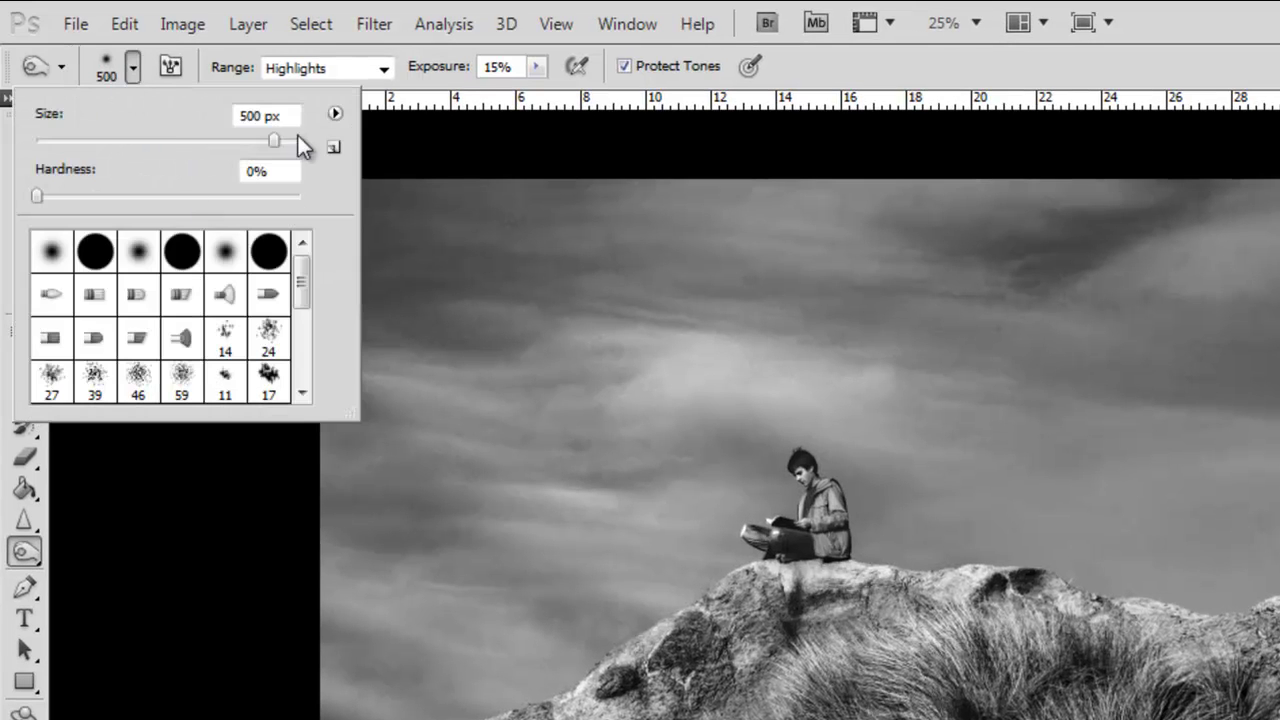
pyautogui.moveTo(283, 145); pyautogui.dragTo(277, 139)
pyautogui.press('Return')
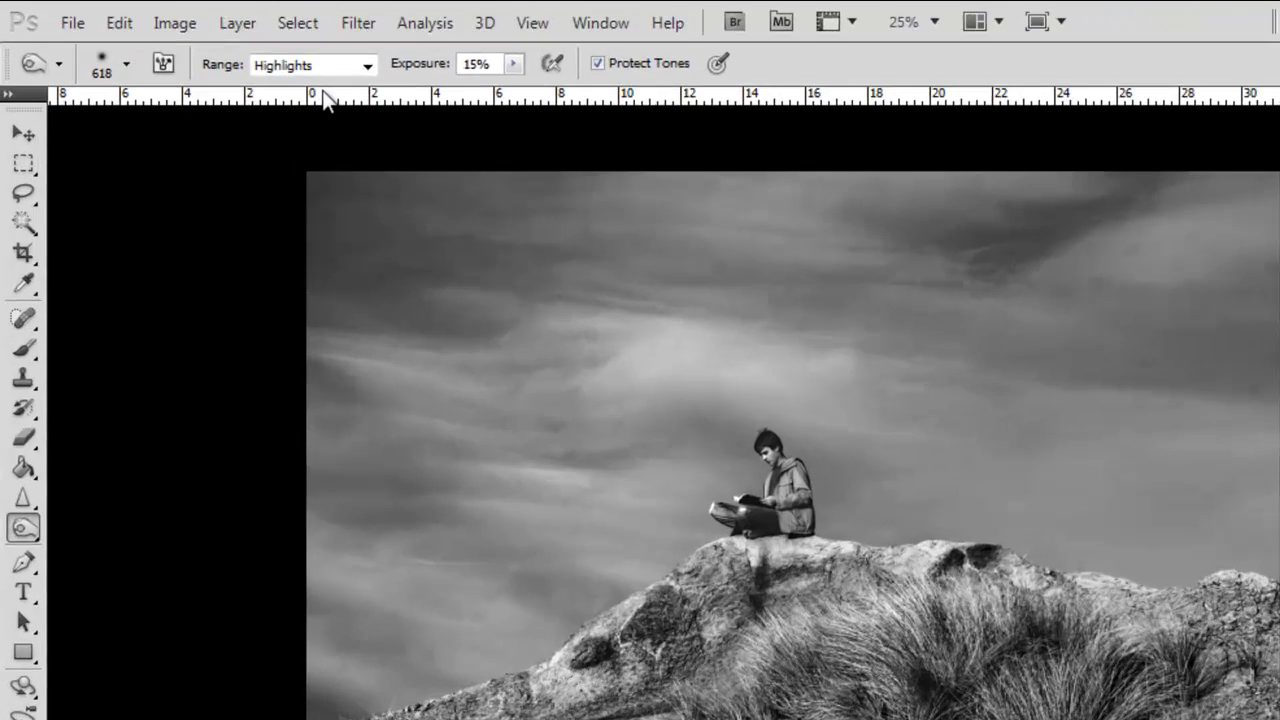
# - Set the burn range to Shadows and darken the clouds across the upper sky on Layer 1 copy 2
pyautogui.click(222, 48)
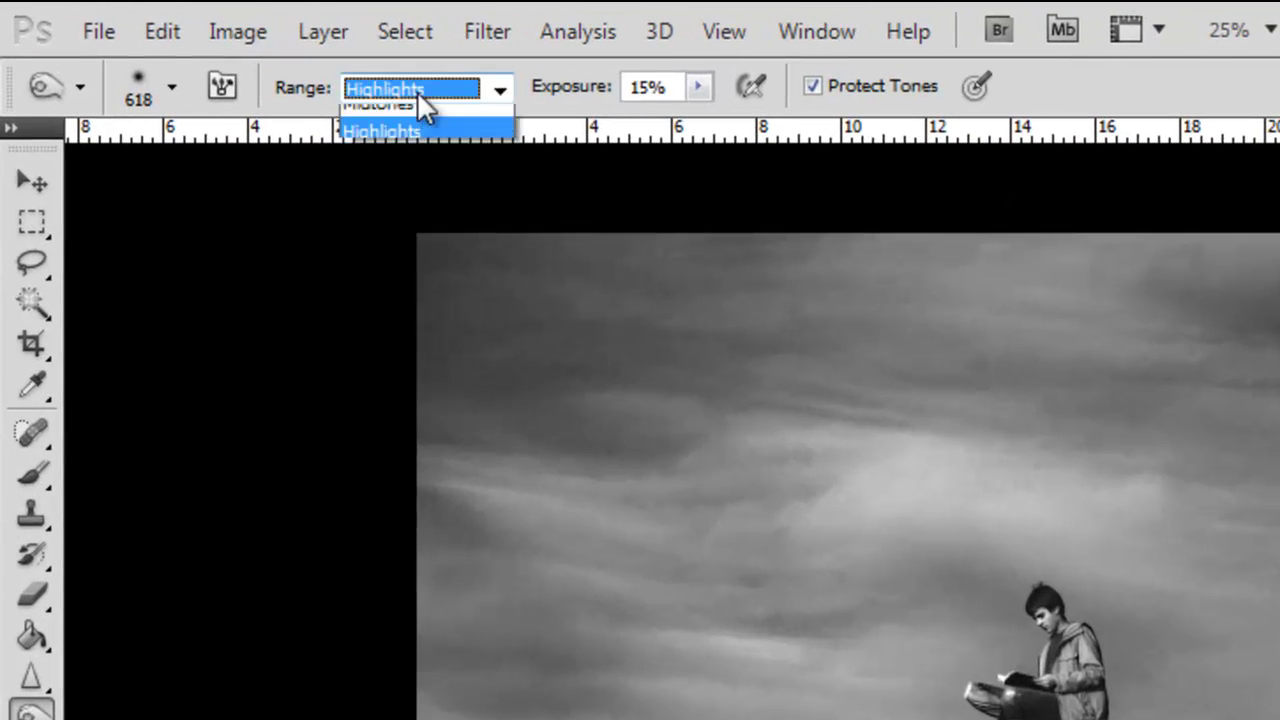
pyautogui.click(432, 121)
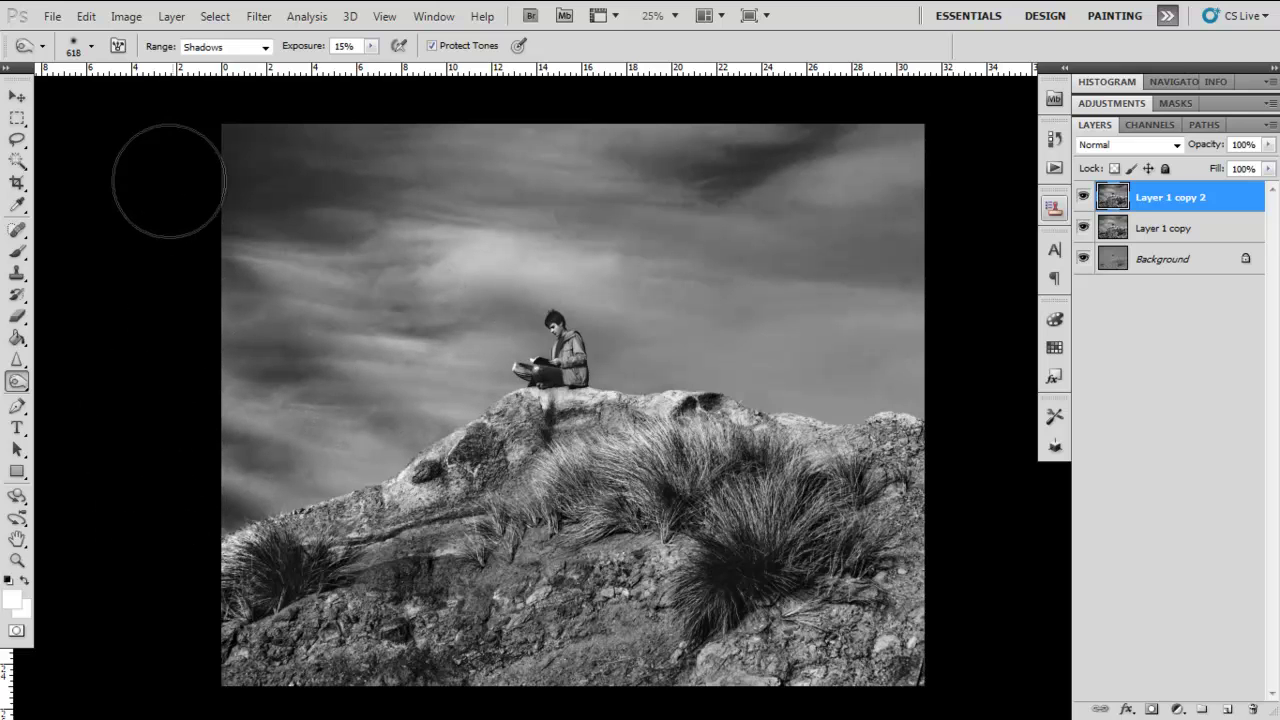
pyautogui.moveTo(627, 133); pyautogui.dragTo(770, 200)
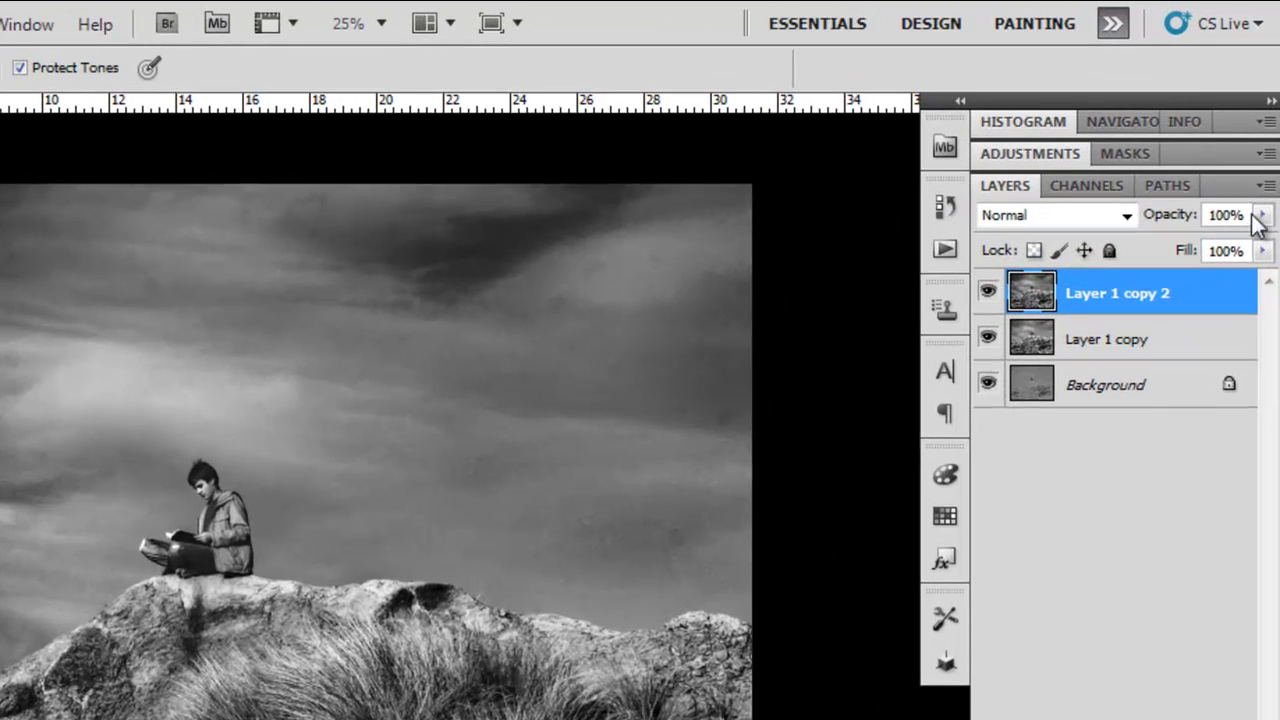
# - Lower the opacity of Layer 1 copy 2 to 61% and merge it with Layer 1 copy
pyautogui.click(1258, 222)
pyautogui.moveTo(1258, 249); pyautogui.dragTo(1229, 251)
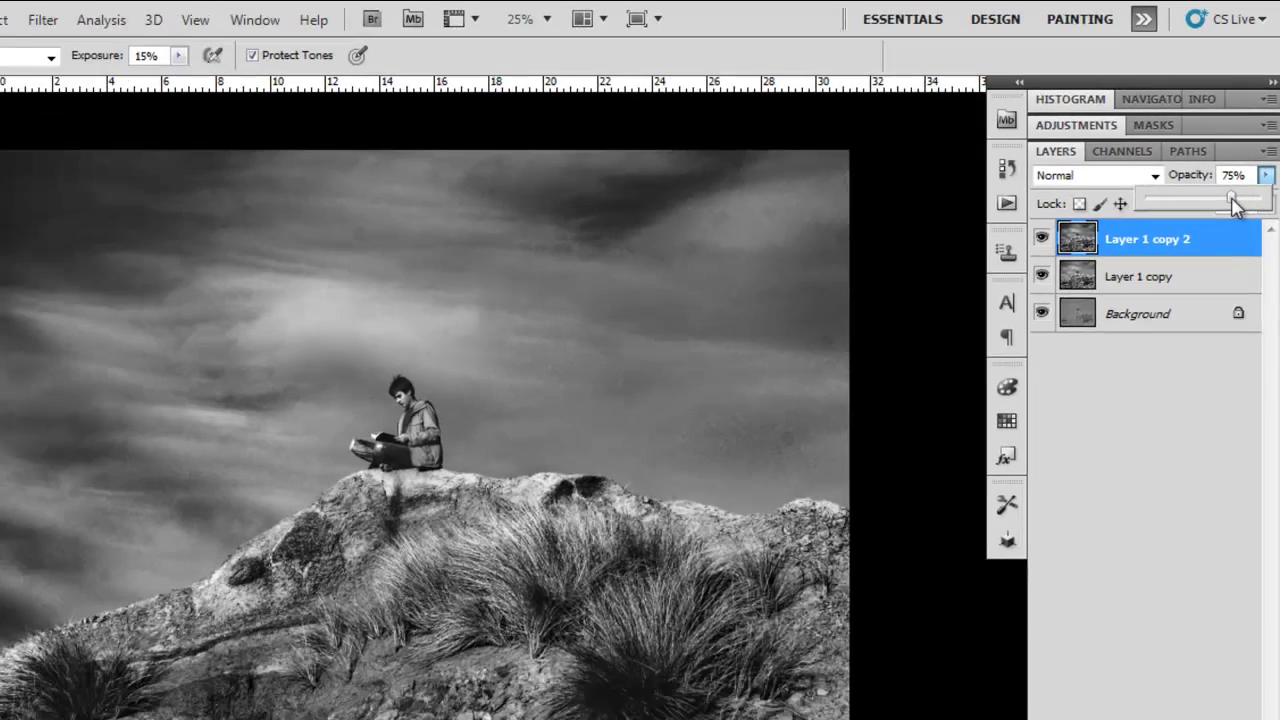
pyautogui.moveTo(1233, 198); pyautogui.dragTo(1213, 195)
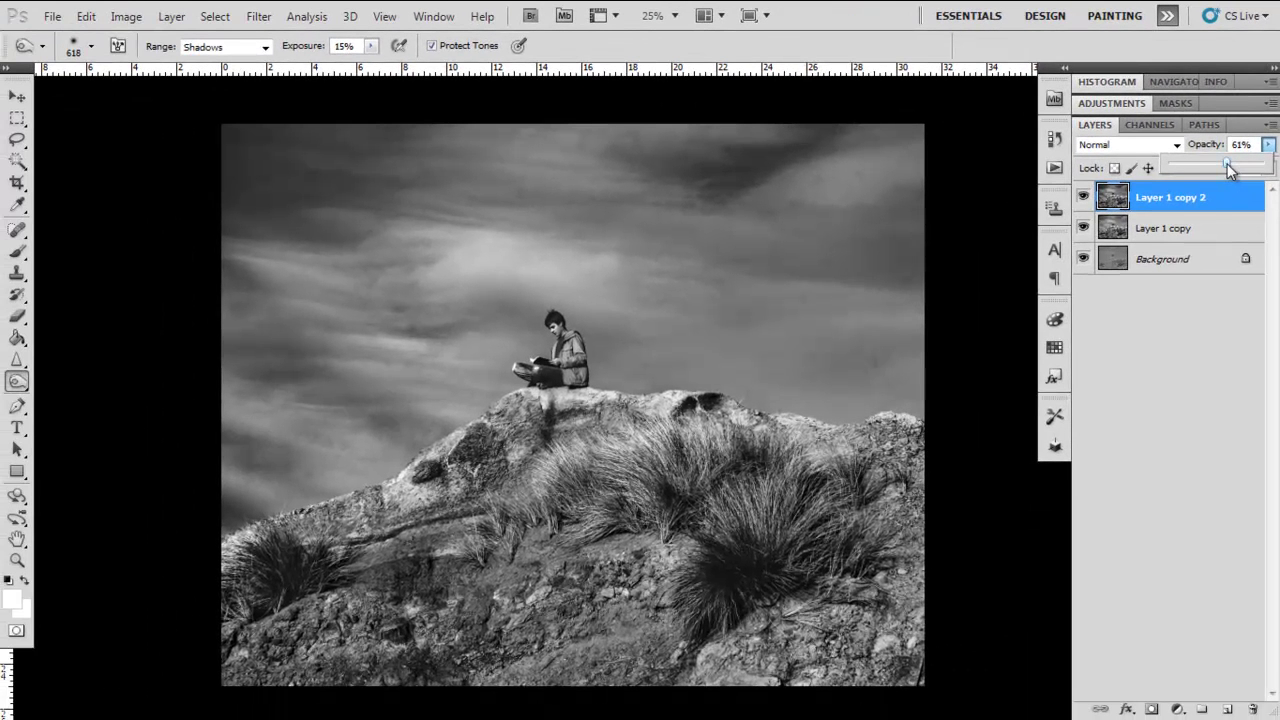
pyautogui.keyDown('shift'); pyautogui.click(1203, 231); pyautogui.keyUp('shift')
pyautogui.hotkey('ctrl', 'e')
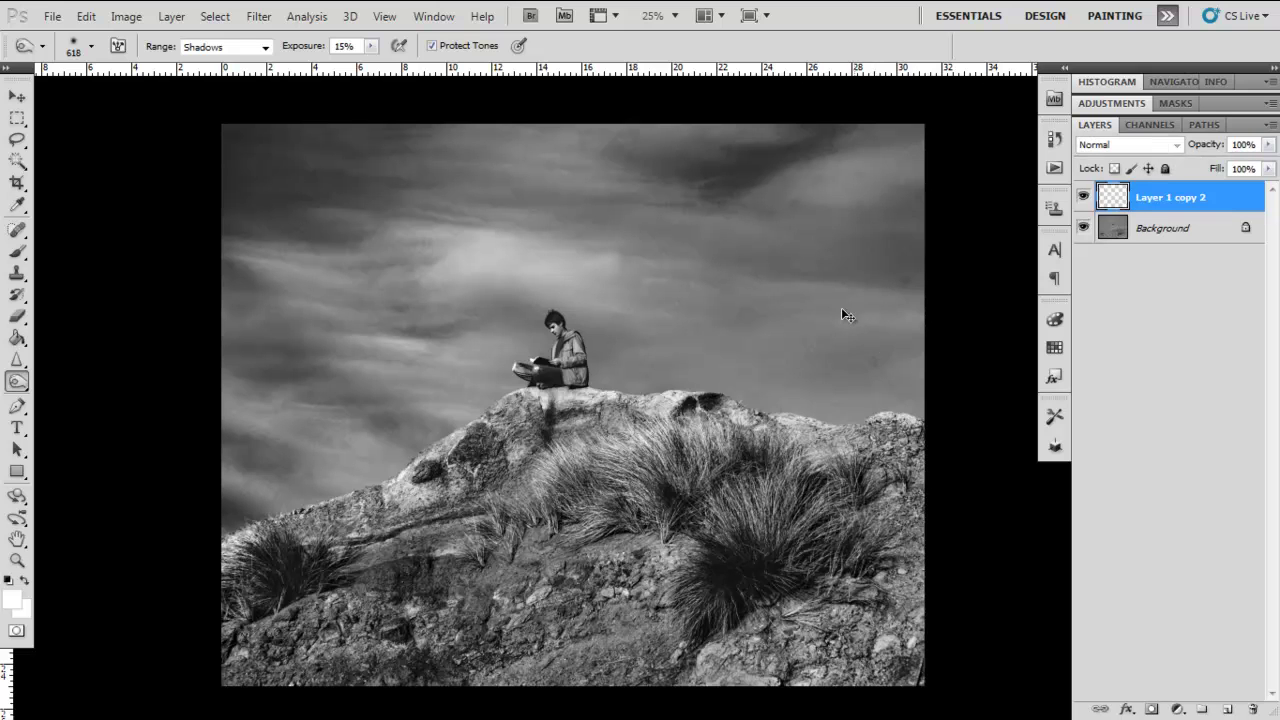
# - Remove the blemish in the sky above the far-right rocks using a 90 px Content-Aware Spot Healing Brush
pyautogui.hscroll(1, 620, 354)
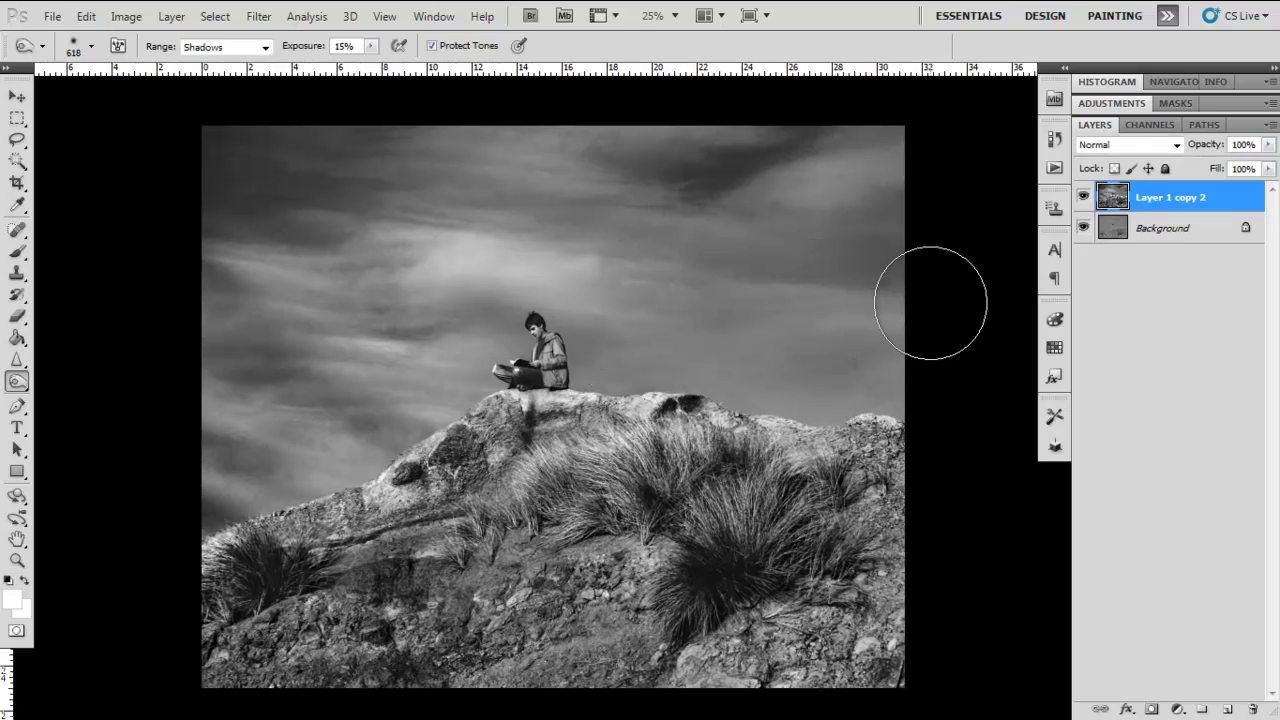
pyautogui.press('v')
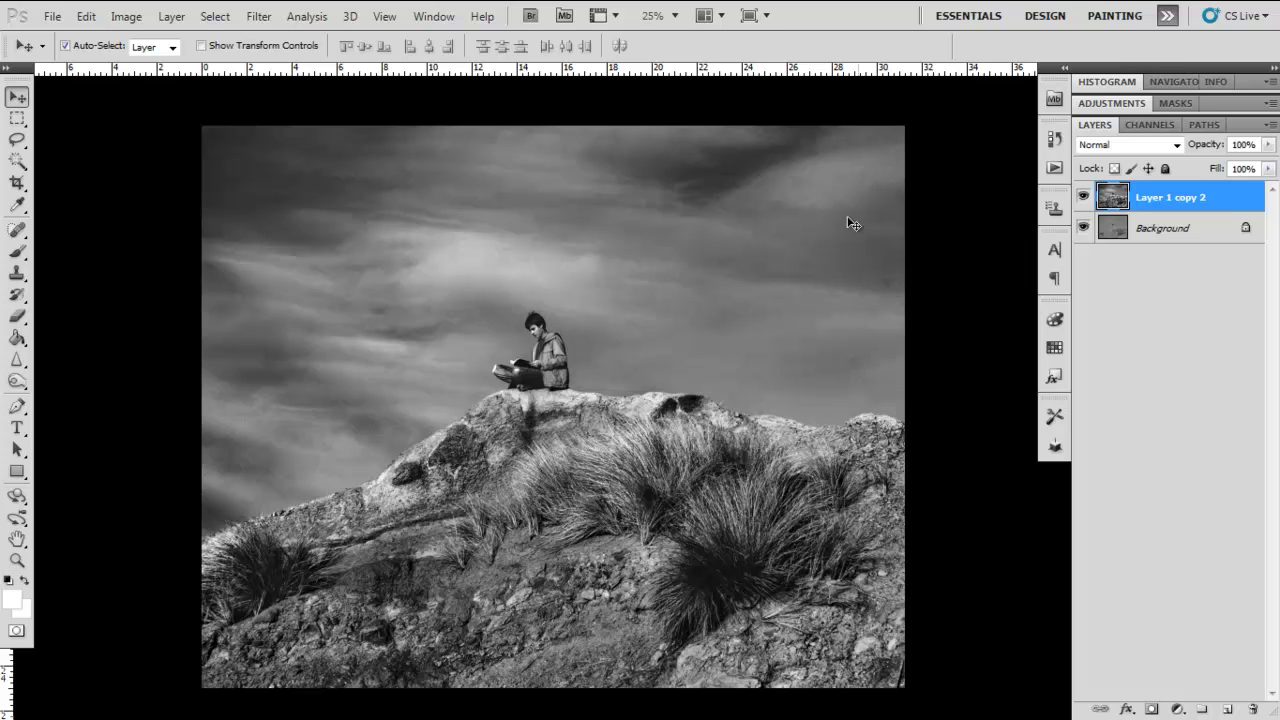
pyautogui.moveTo(17, 229); pyautogui.dragTo(105, 236)
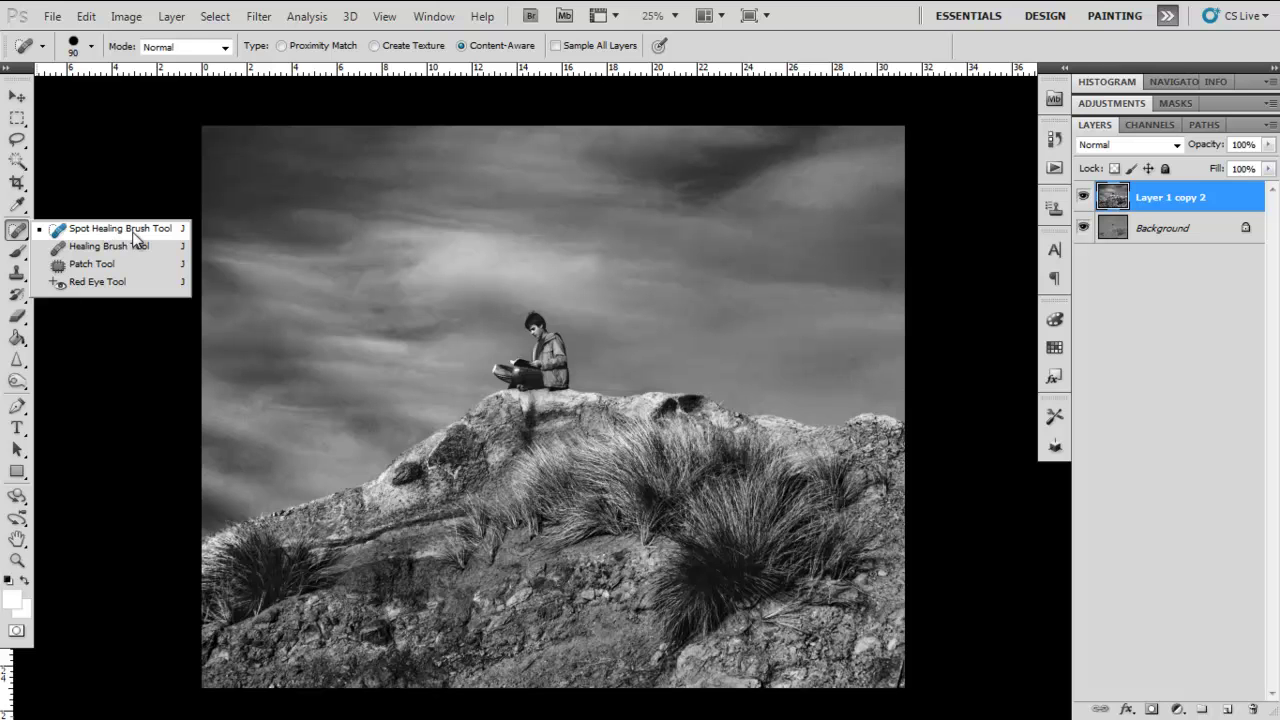
pyautogui.click(134, 233)
pyautogui.click(853, 363)
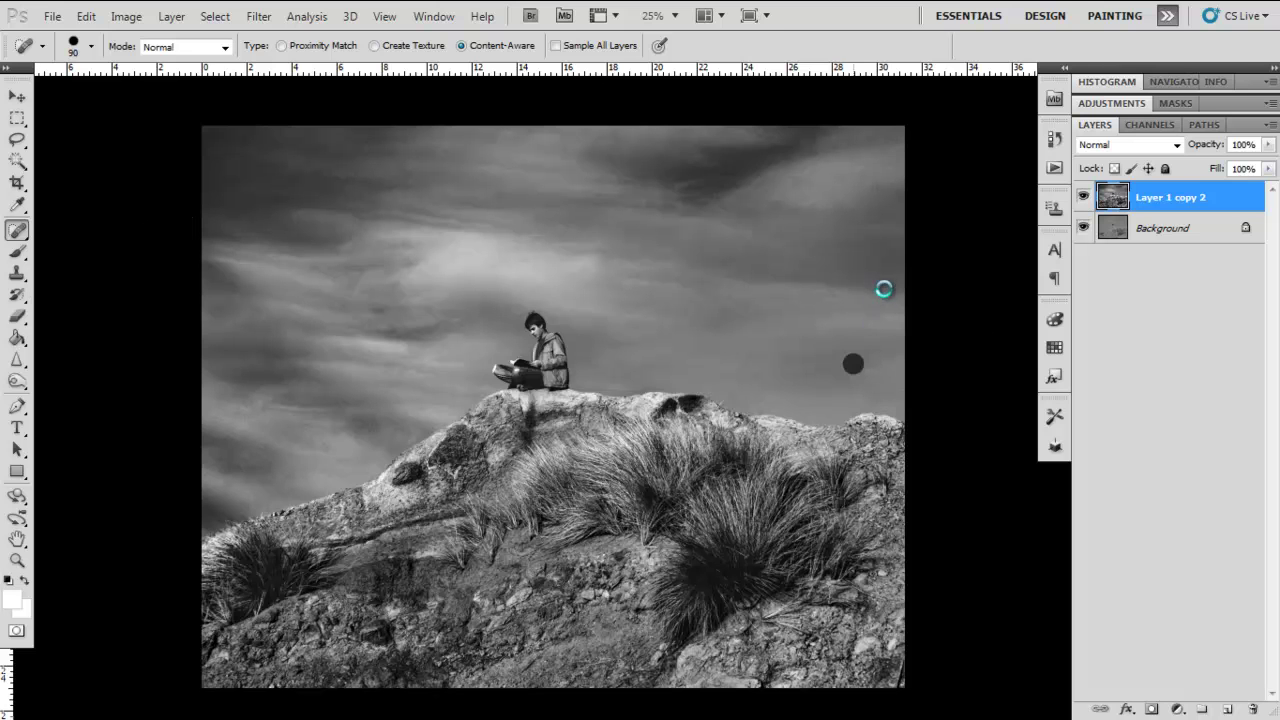
# - Compare the finished photo with the original by hiding and showing Layer 1 copy 2
pyautogui.press('v')
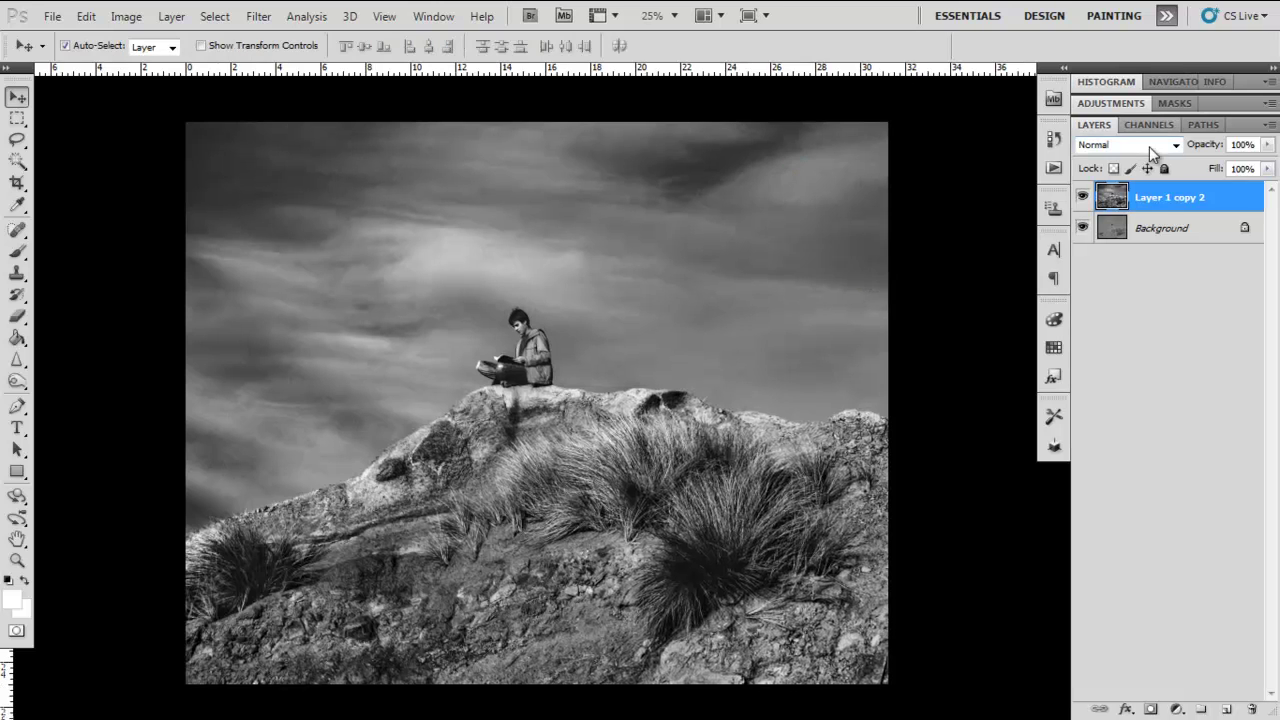
pyautogui.click(1082, 198)
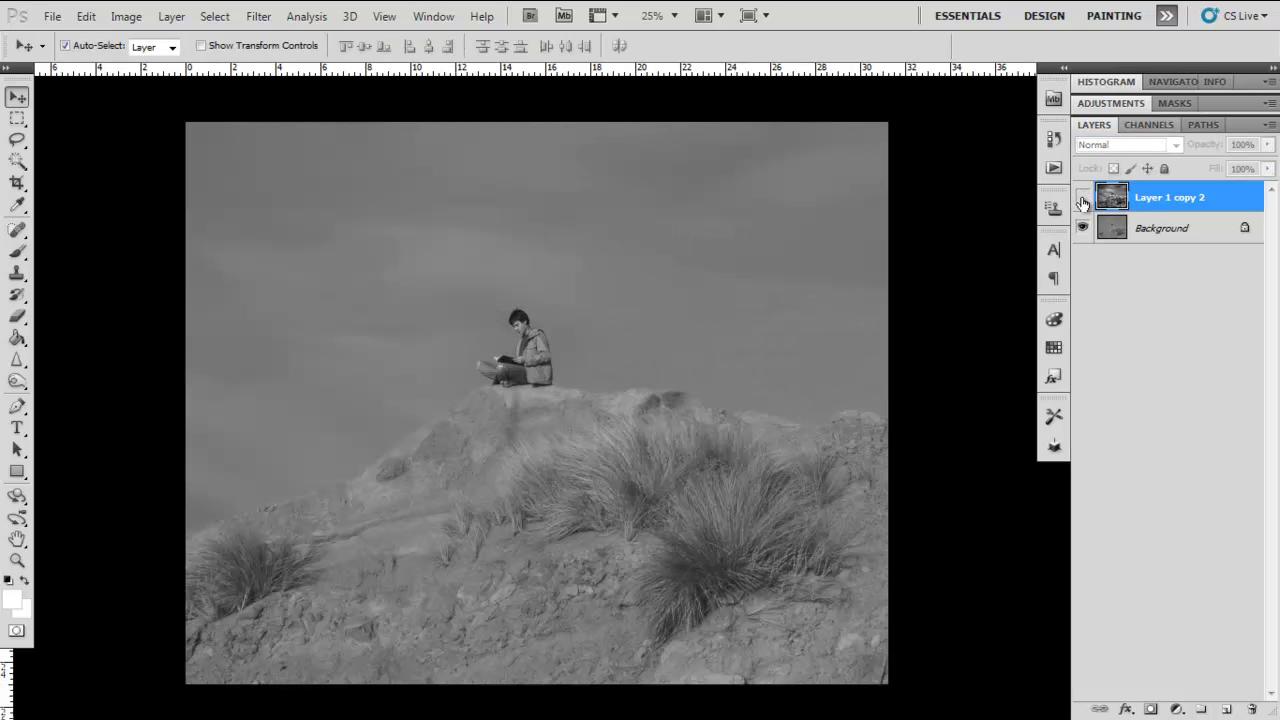
pyautogui.click(1082, 199)
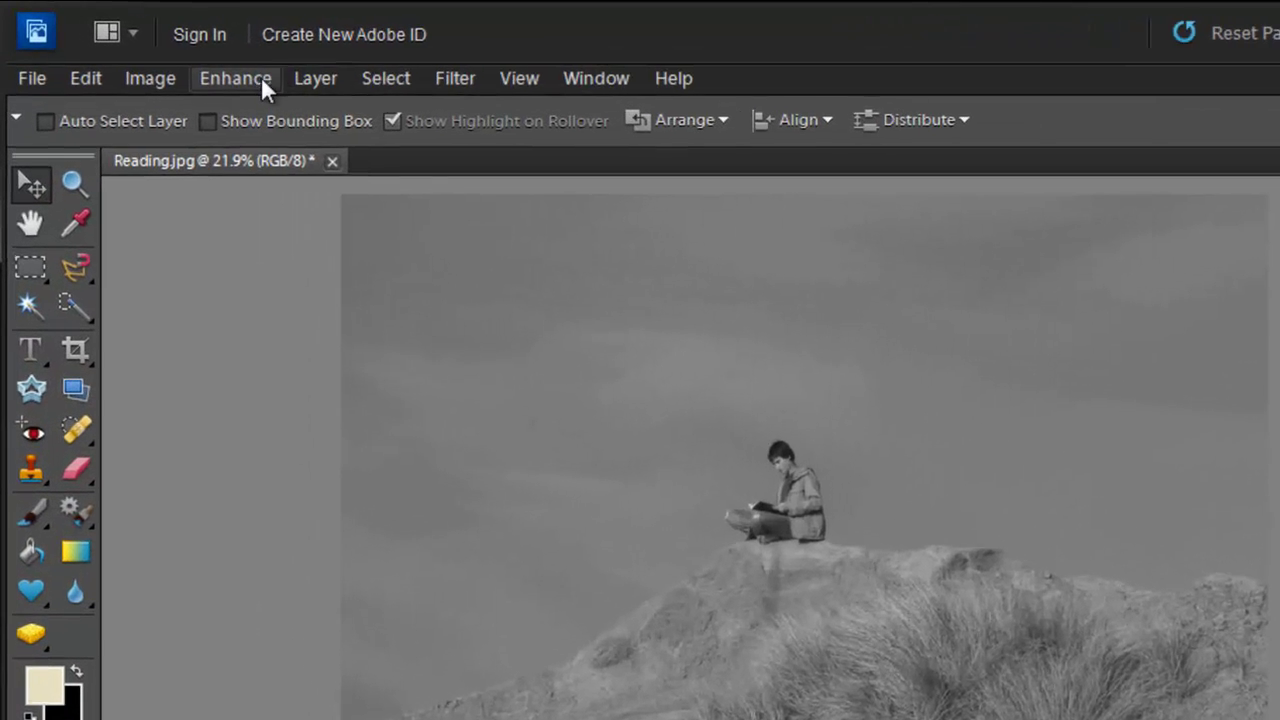
# - In Photoshop Elements, open Adjust Color Curves for Reading.jpg, raise the highlights strongly and lower the shadows
pyautogui.click(180, 57)
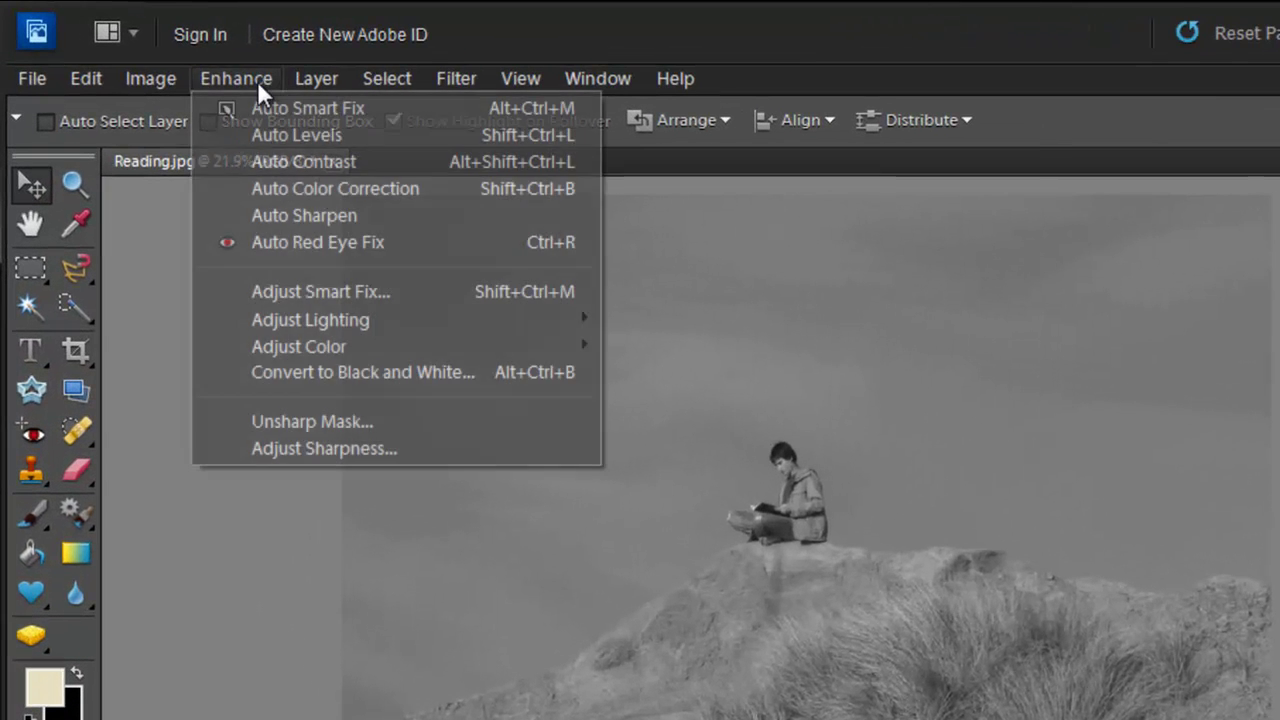
pyautogui.moveTo(337, 345)
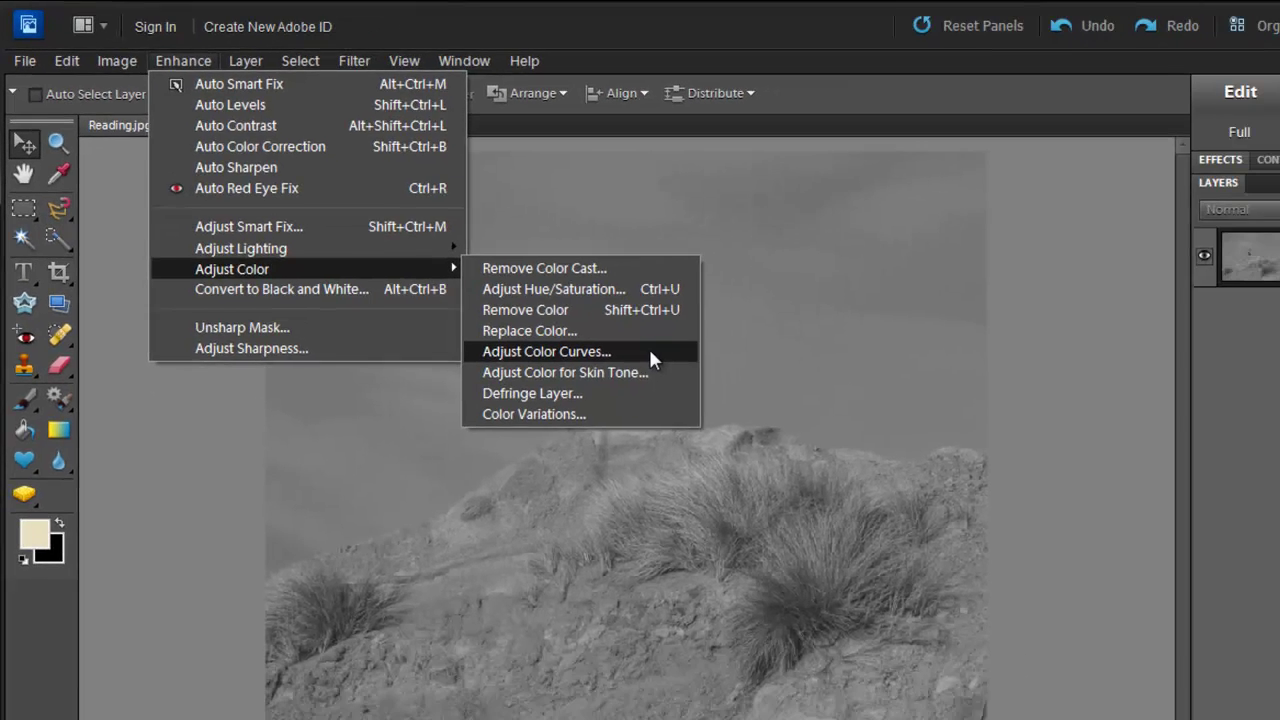
pyautogui.click(836, 452)
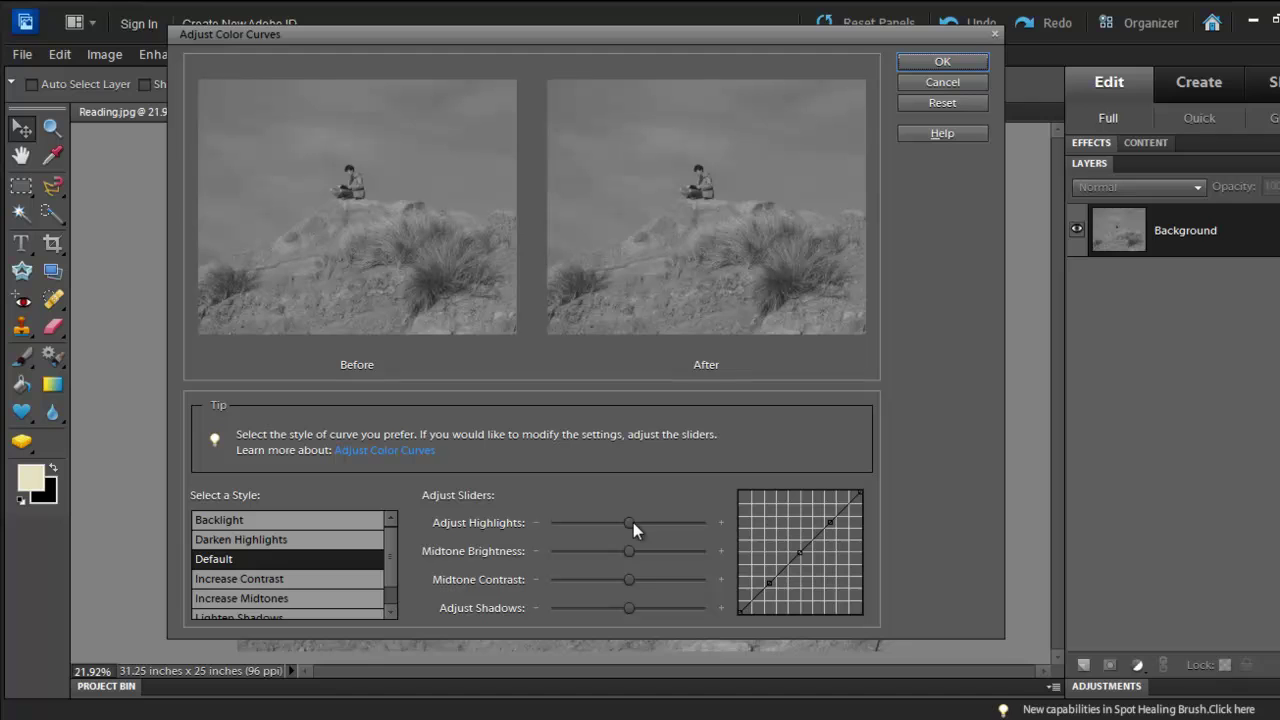
pyautogui.moveTo(629, 523); pyautogui.dragTo(667, 521)
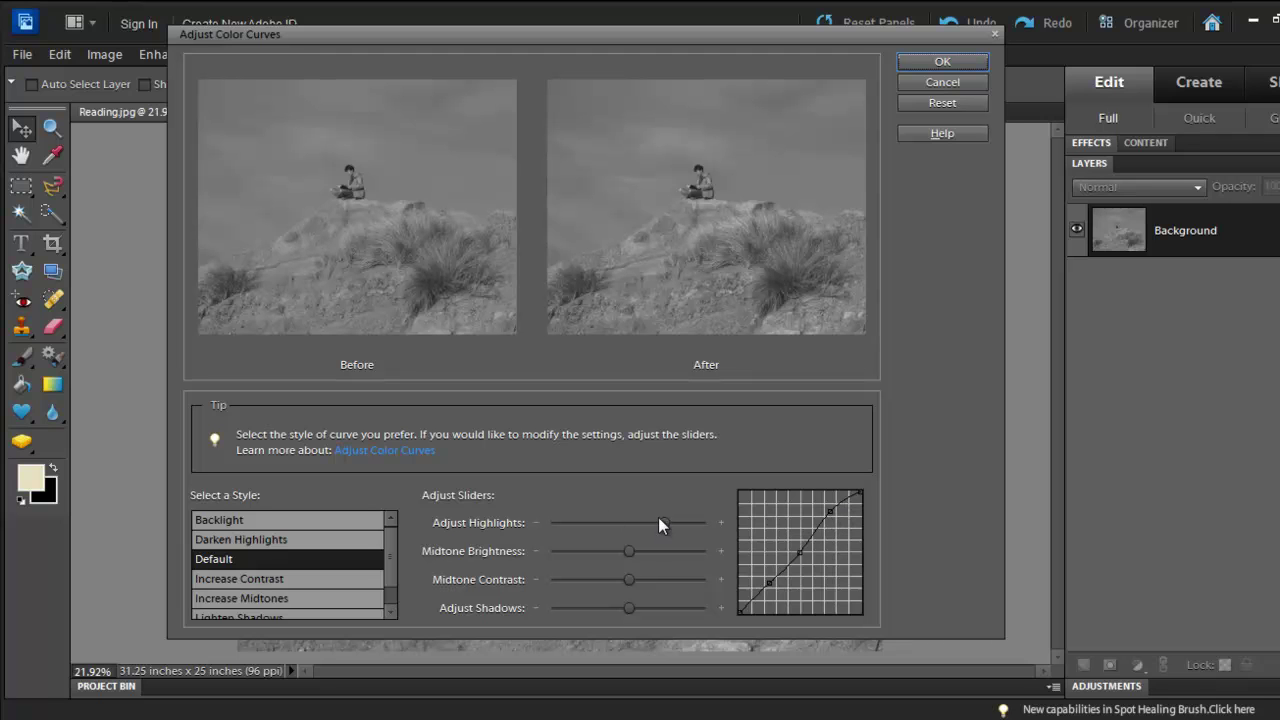
pyautogui.moveTo(664, 522); pyautogui.dragTo(689, 524)
pyautogui.moveTo(628, 608); pyautogui.dragTo(589, 609)
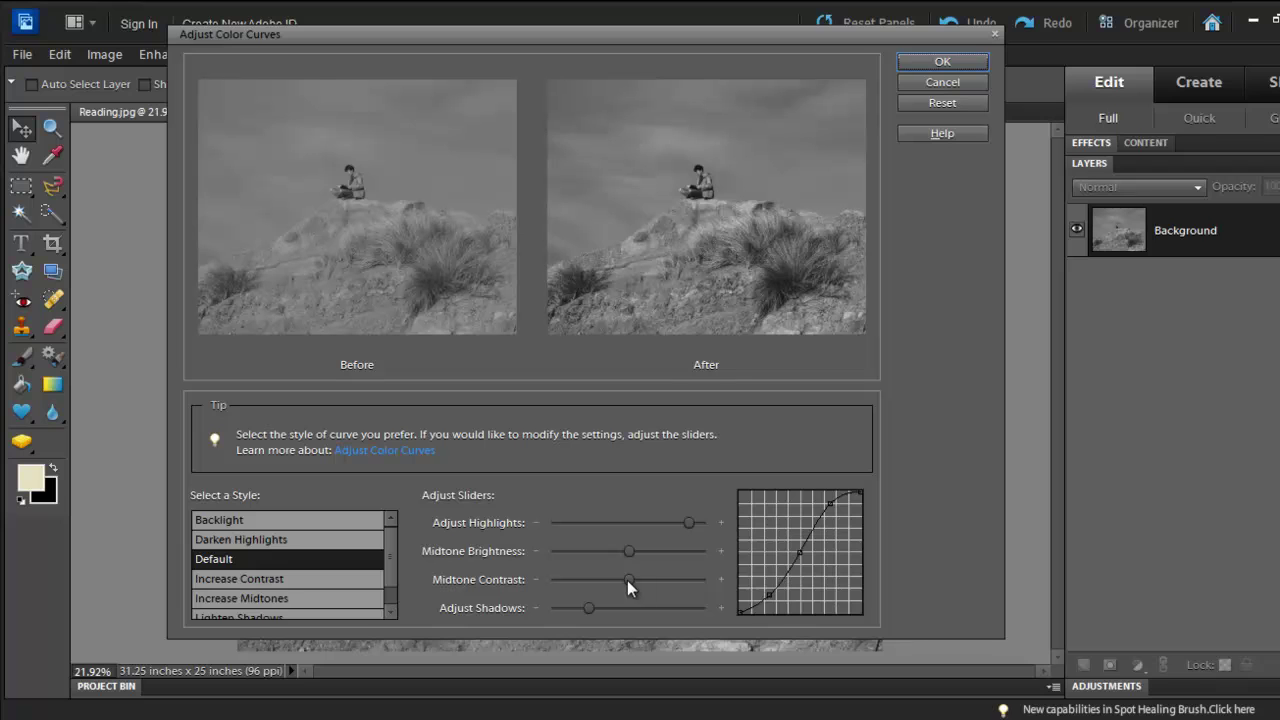
# - Raise midtone brightness and slightly raise midtone contrast, darken the shadows further, push highlights to the maximum, and apply the curves
pyautogui.moveTo(627, 580); pyautogui.dragTo(656, 586)
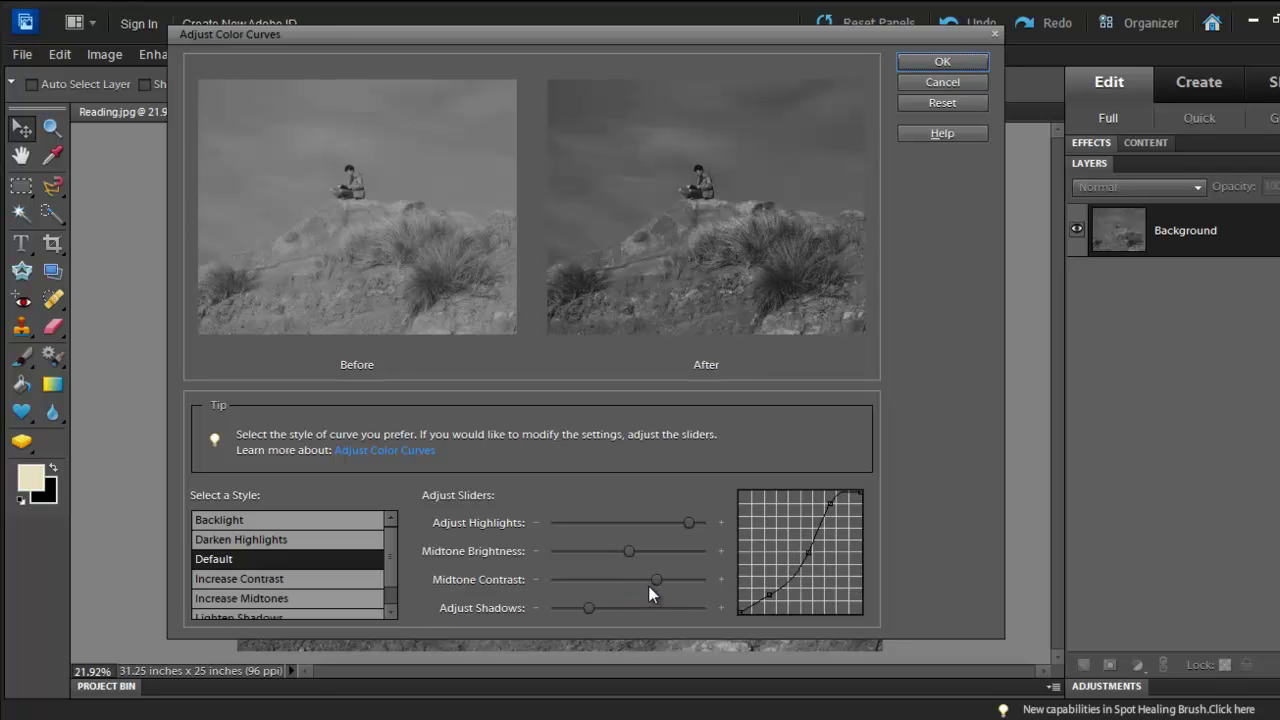
pyautogui.moveTo(656, 580); pyautogui.dragTo(637, 580)
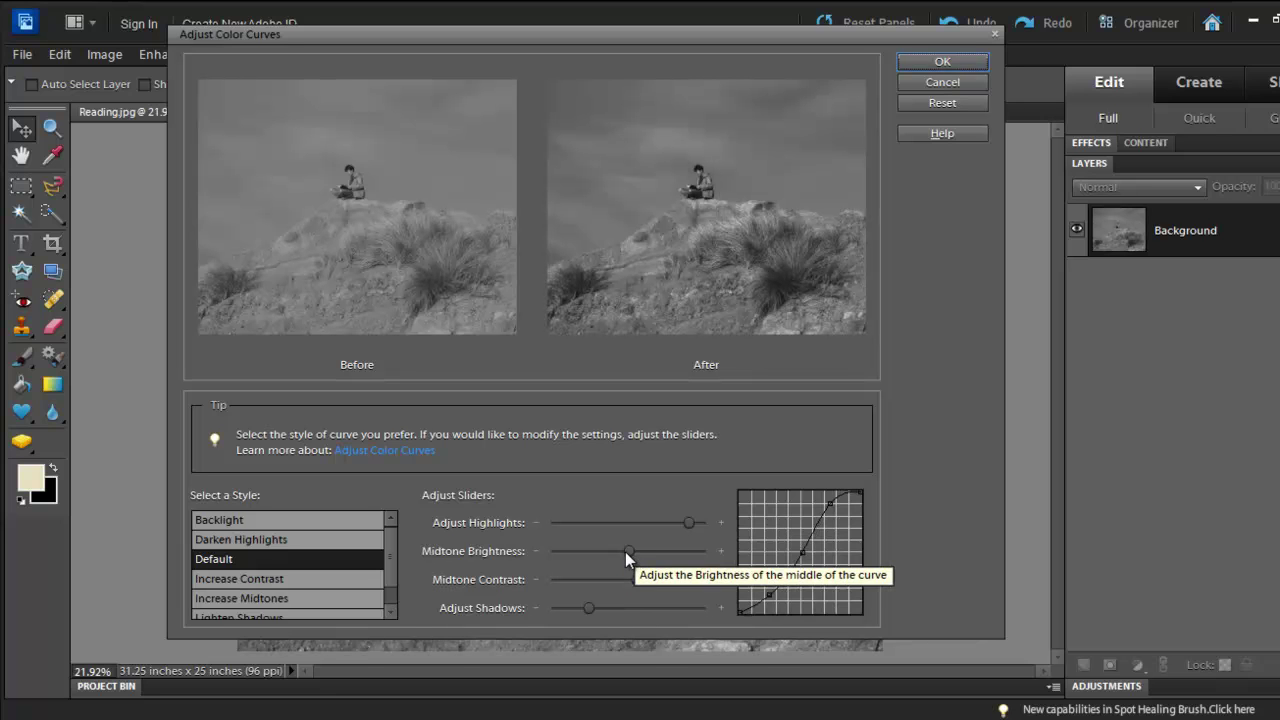
pyautogui.moveTo(625, 551); pyautogui.dragTo(663, 551)
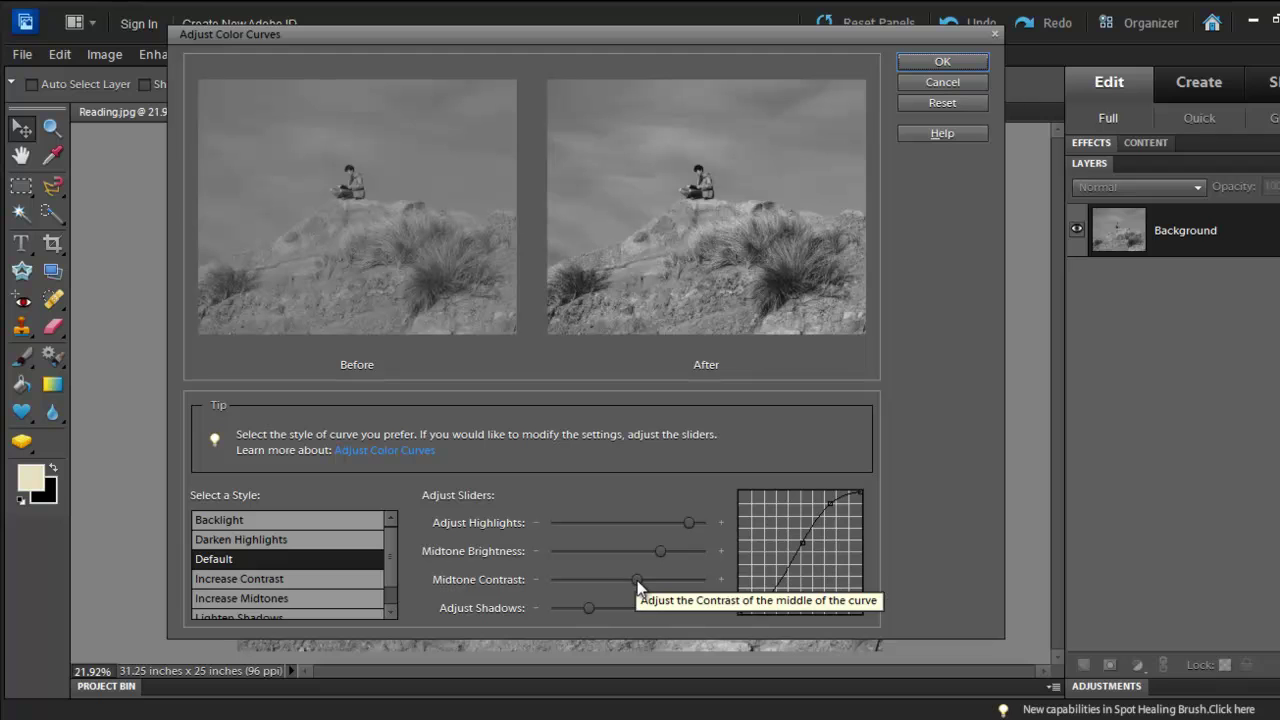
pyautogui.moveTo(638, 581); pyautogui.dragTo(677, 555)
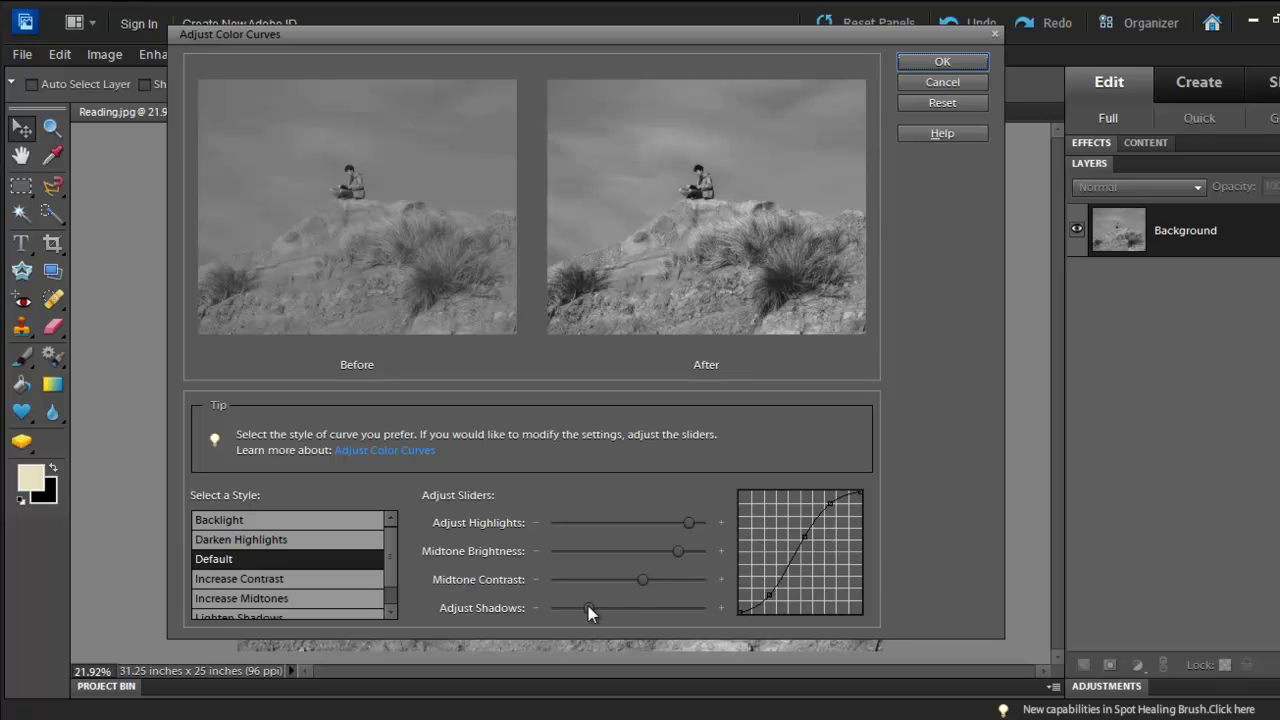
pyautogui.moveTo(588, 608); pyautogui.dragTo(571, 607)
pyautogui.moveTo(691, 522); pyautogui.dragTo(707, 526)
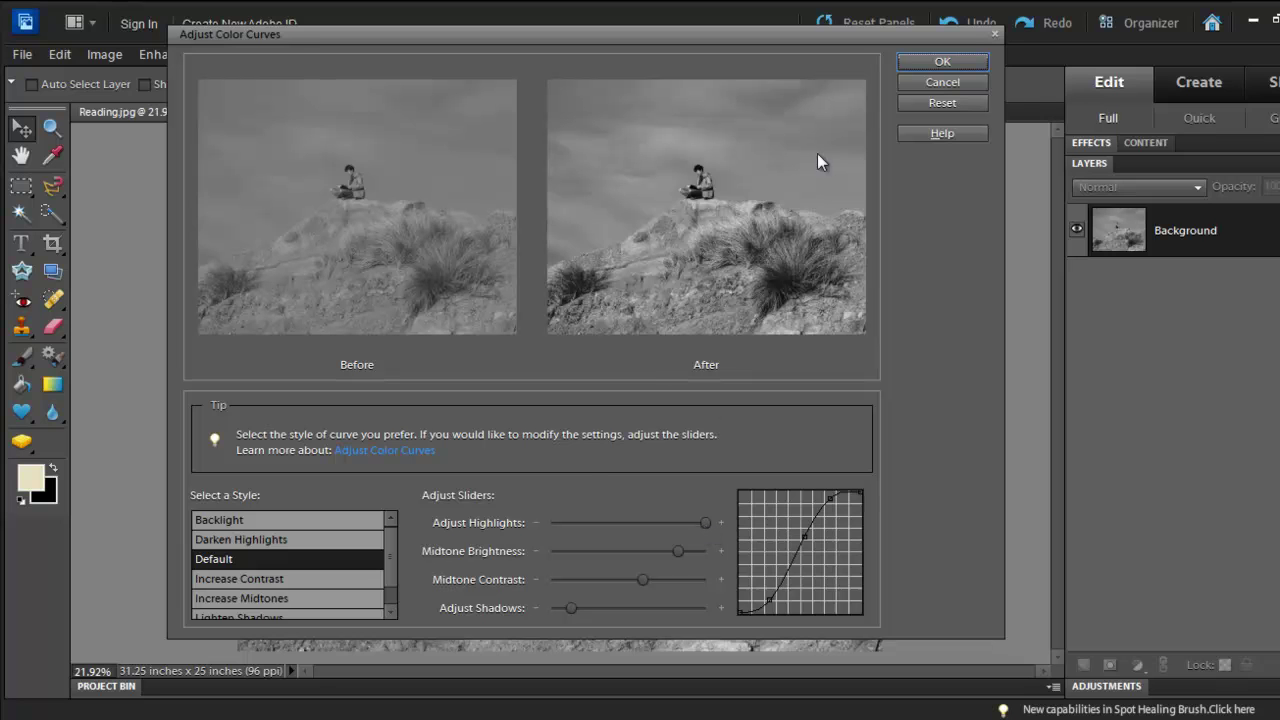
pyautogui.click(962, 62)
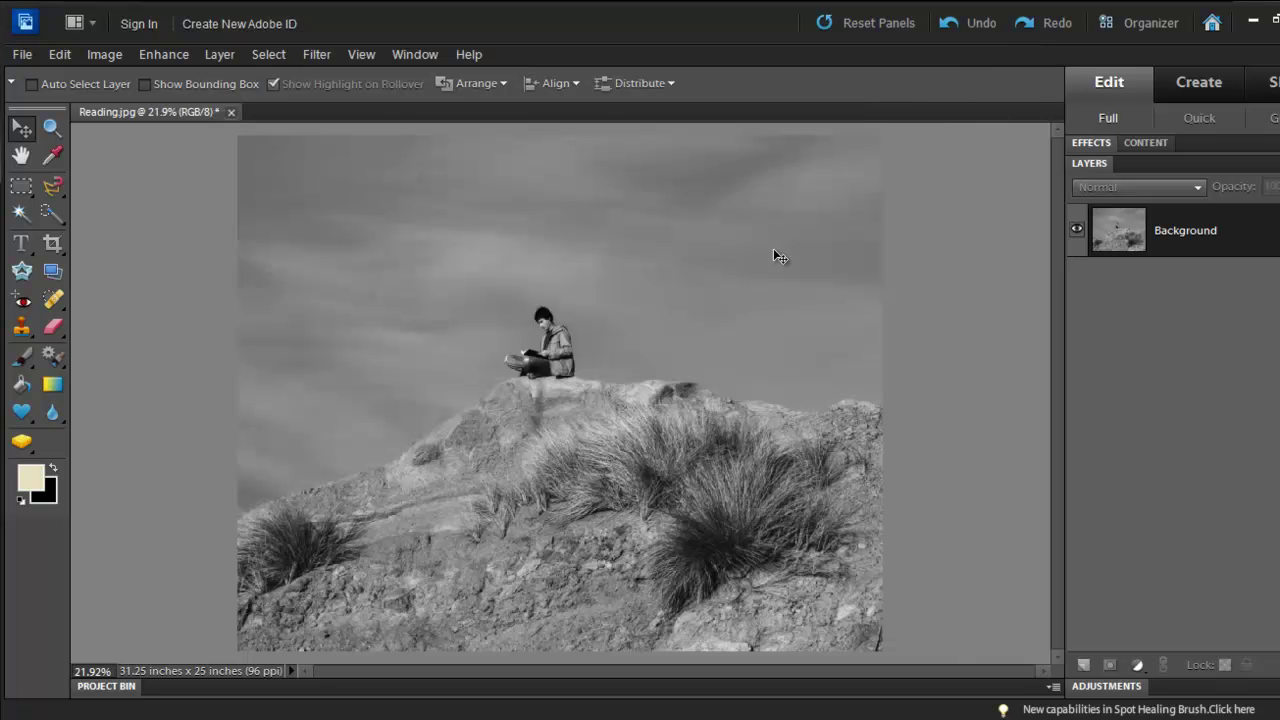
# - Compare the photo before and after the color curves adjustment by undoing and redoing it, leaving the adjustment applied
pyautogui.click(990, 22)
pyautogui.click(1040, 24)
pyautogui.click(984, 23)
pyautogui.click(1037, 24)
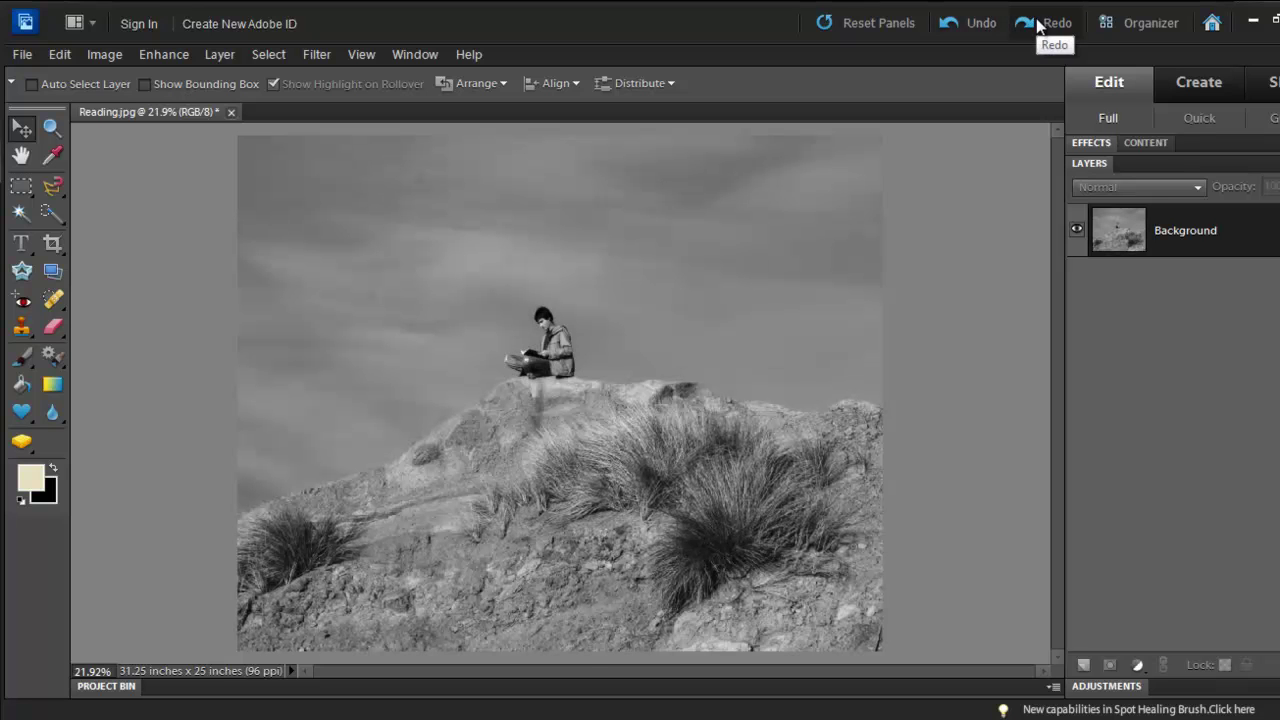